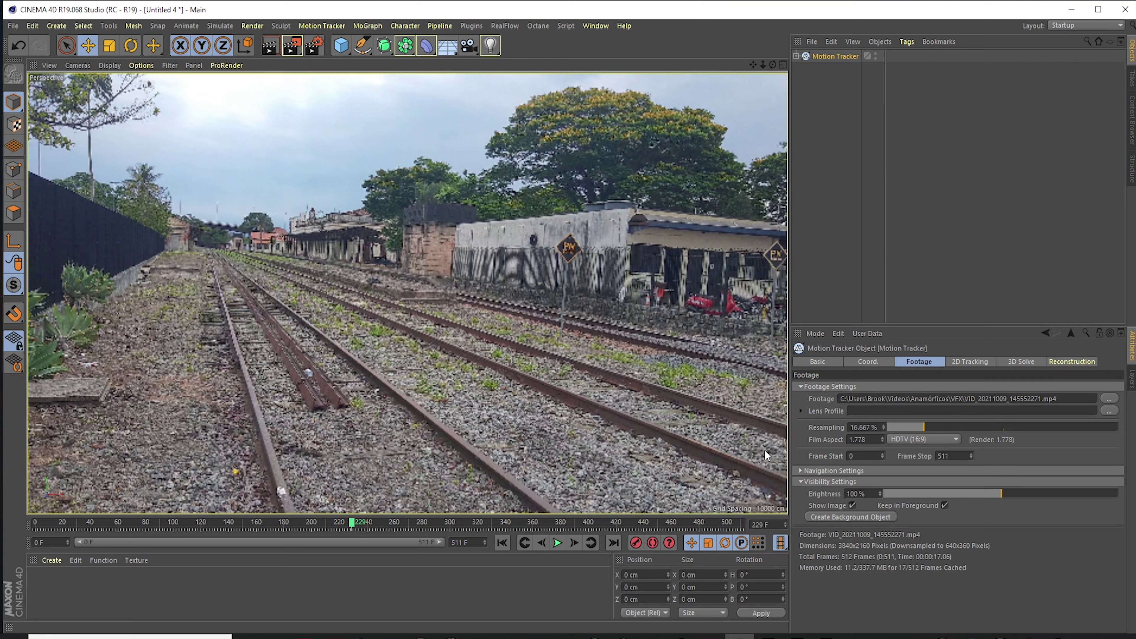
Try setting the footage resampling to 37.5 % and undo the change
click(969, 427)
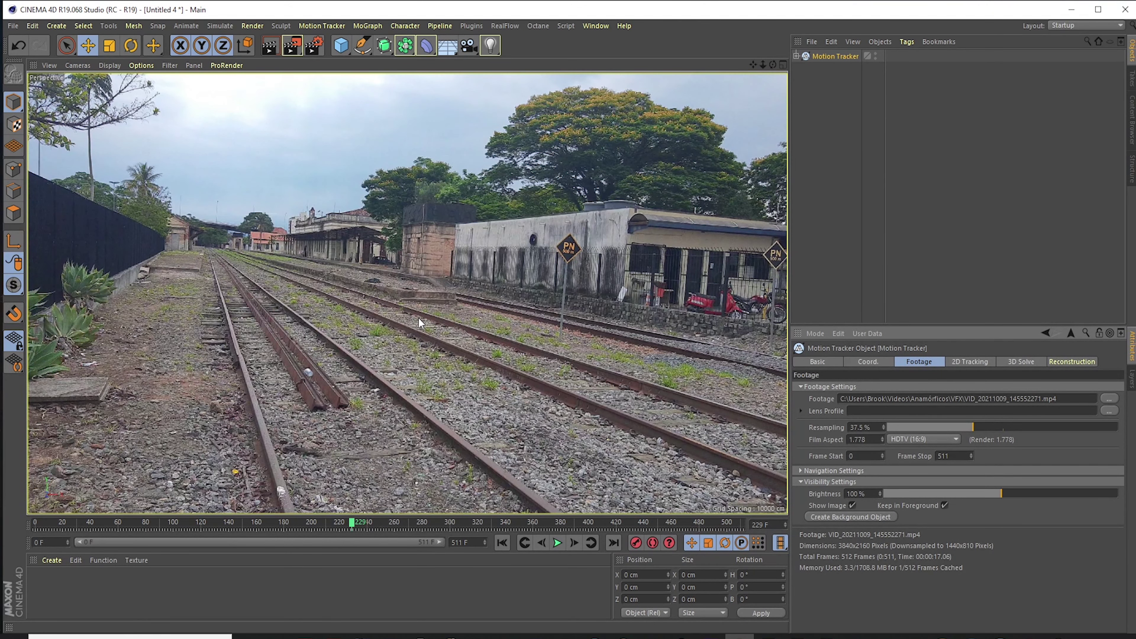
key(ctrl+z)
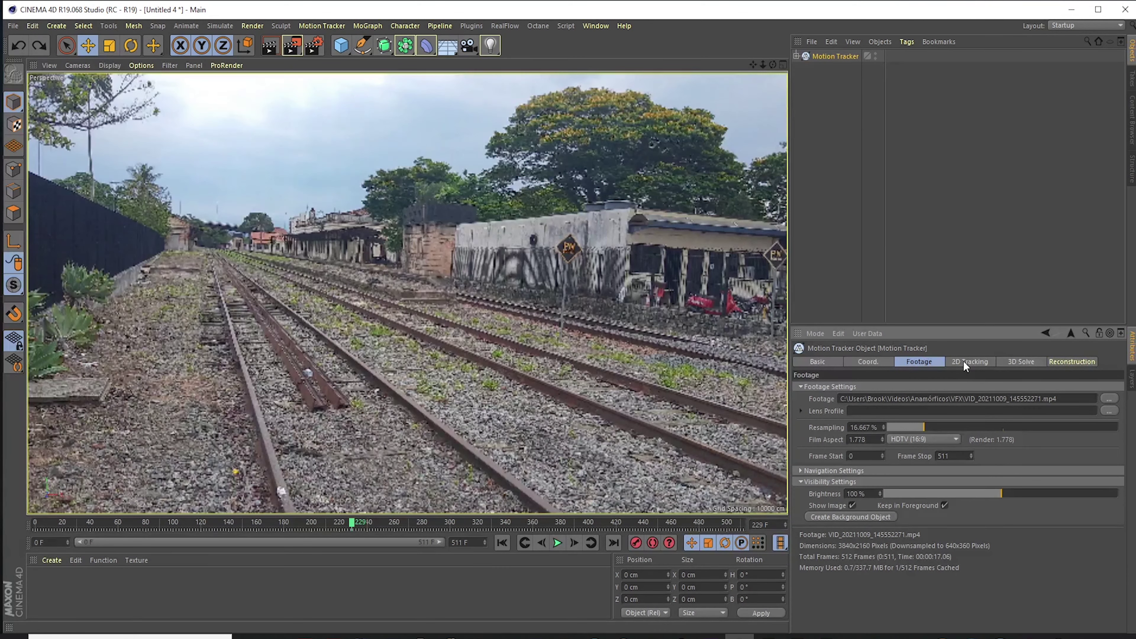
Run automatic 2D tracking over the whole footage, discarding a trial set of auto tracks first
click(965, 363)
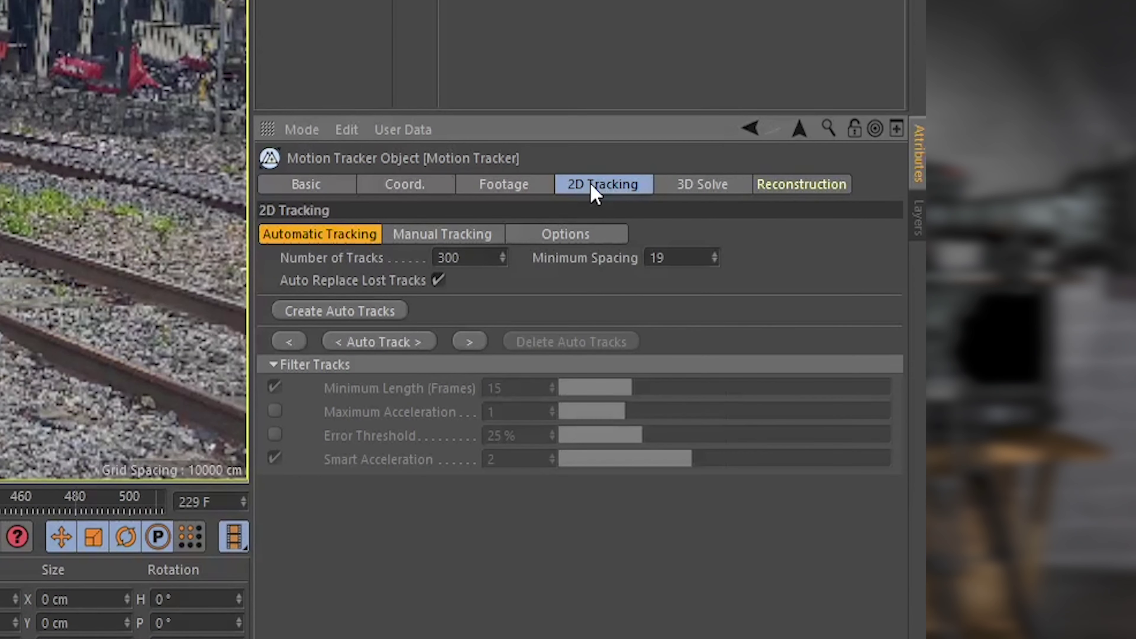
click(334, 312)
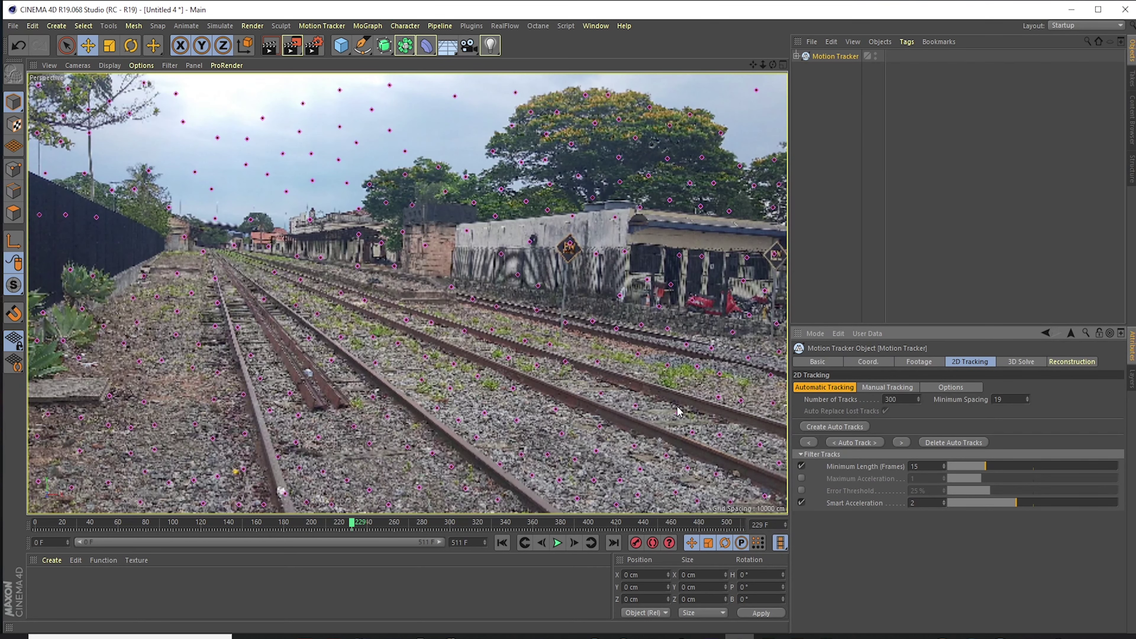
click(937, 443)
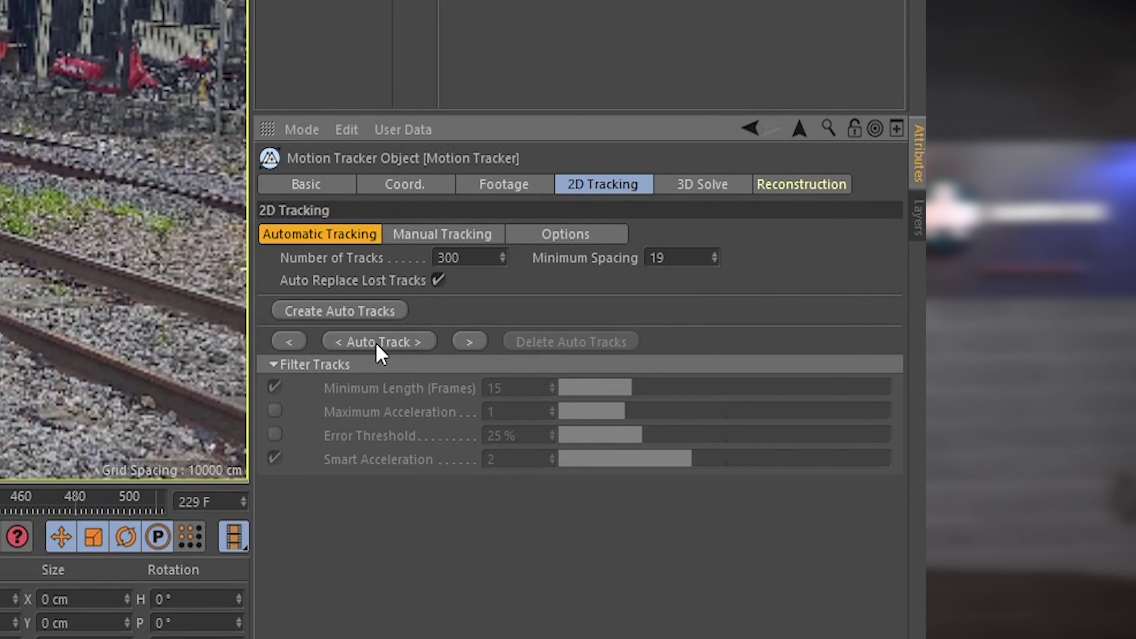
click(379, 342)
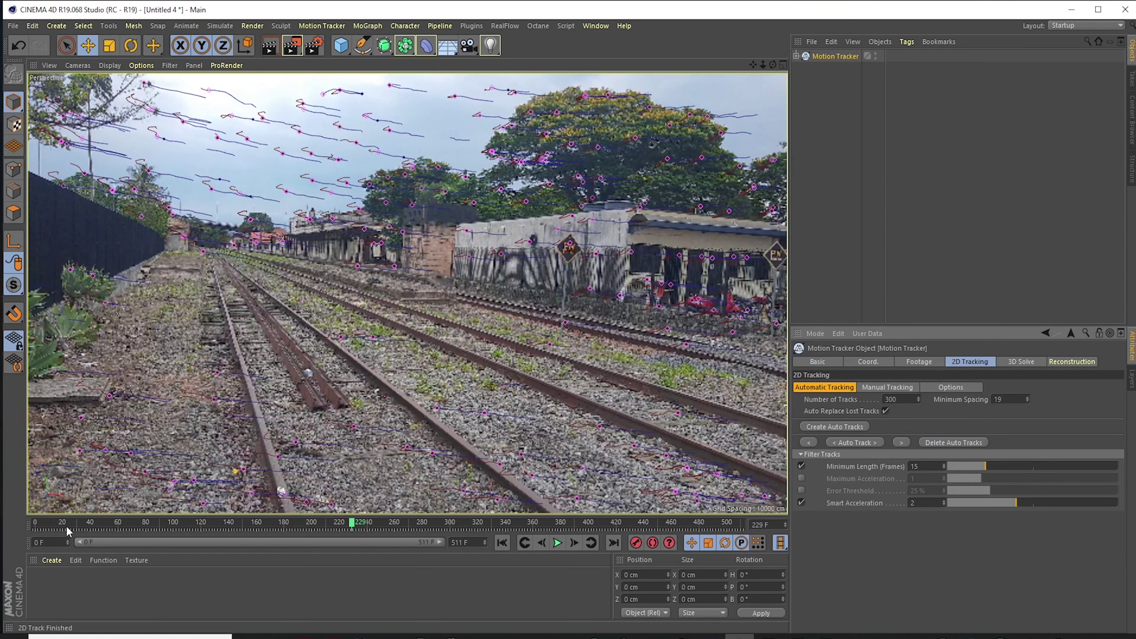
Scrub back and forth through the footage to examine how the 2D tracks follow the scene
drag(36, 531, 489, 528)
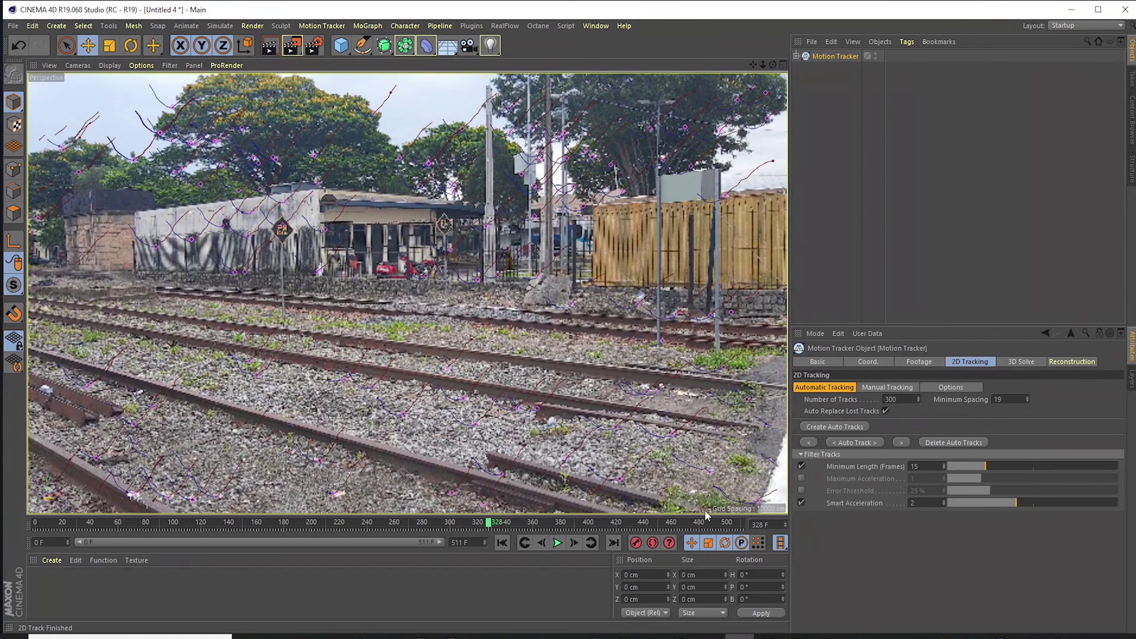
drag(488, 528, 463, 526)
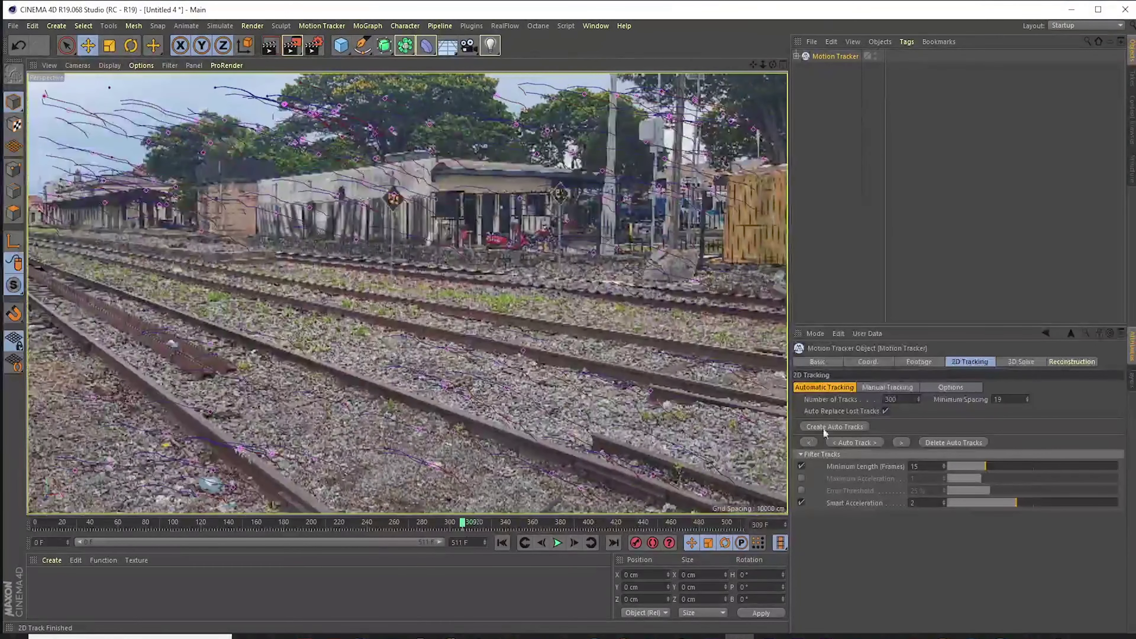
drag(465, 528, 155, 495)
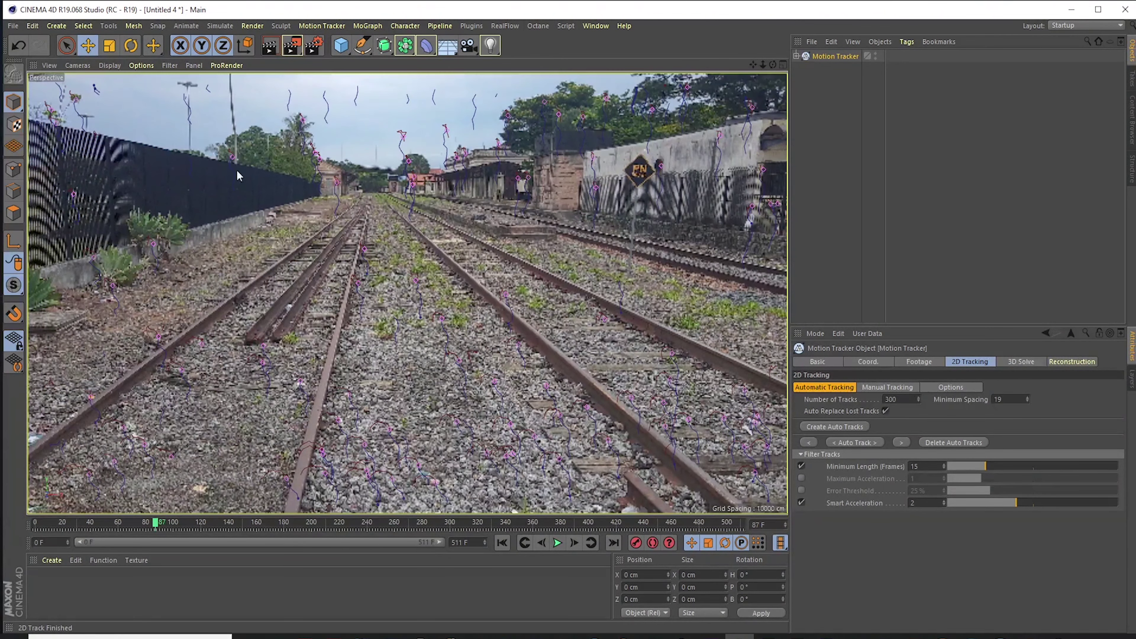
click(37, 525)
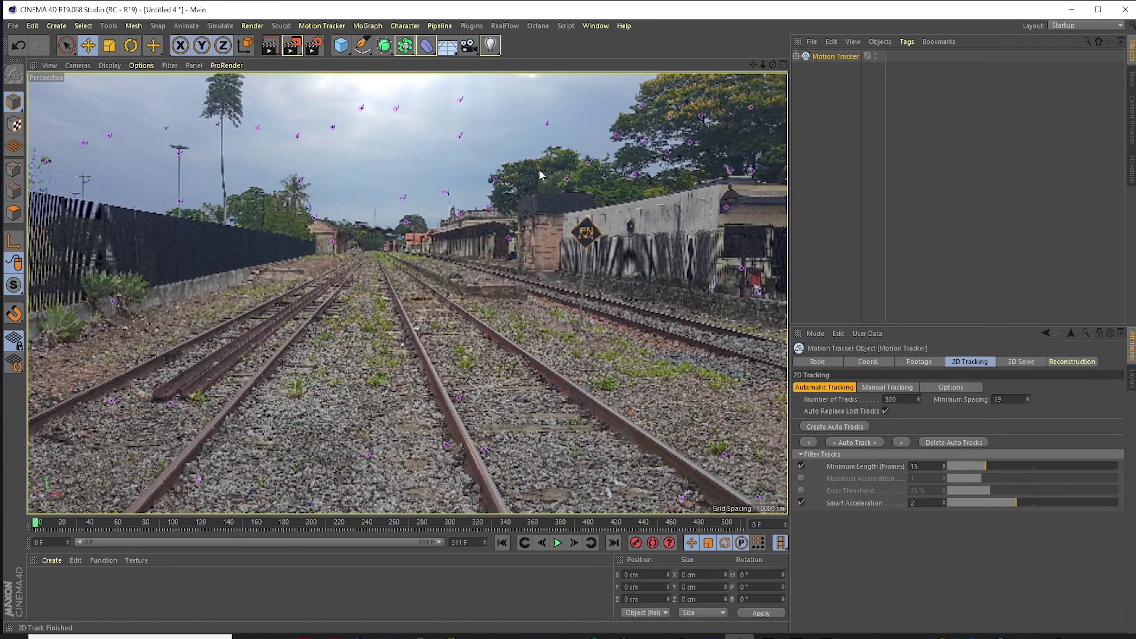
drag(38, 525, 656, 524)
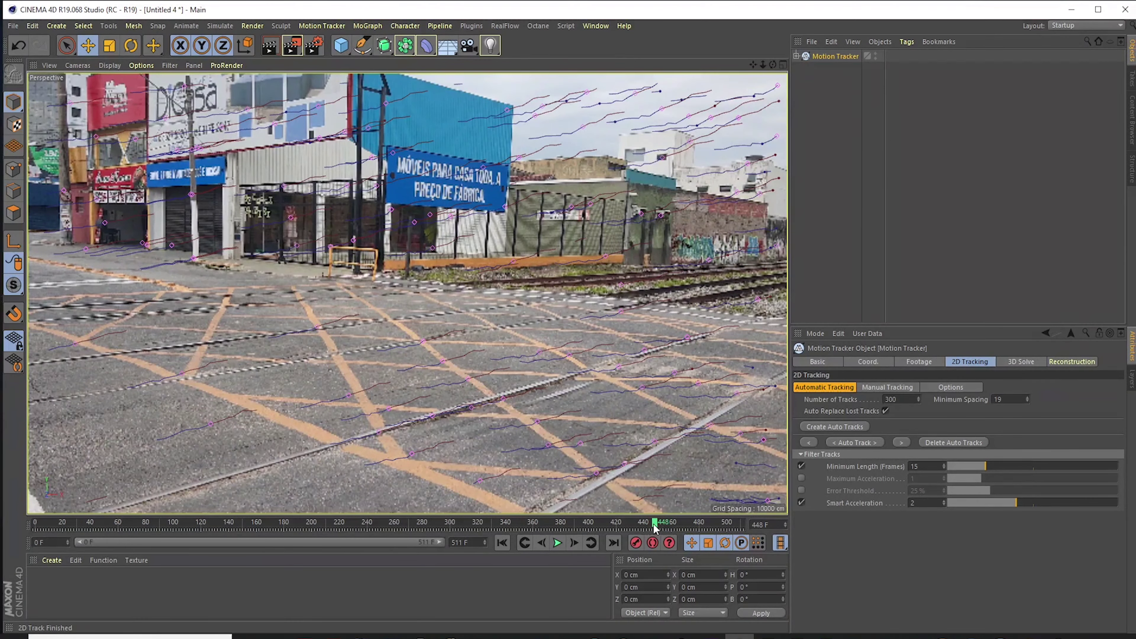
drag(655, 527, 375, 526)
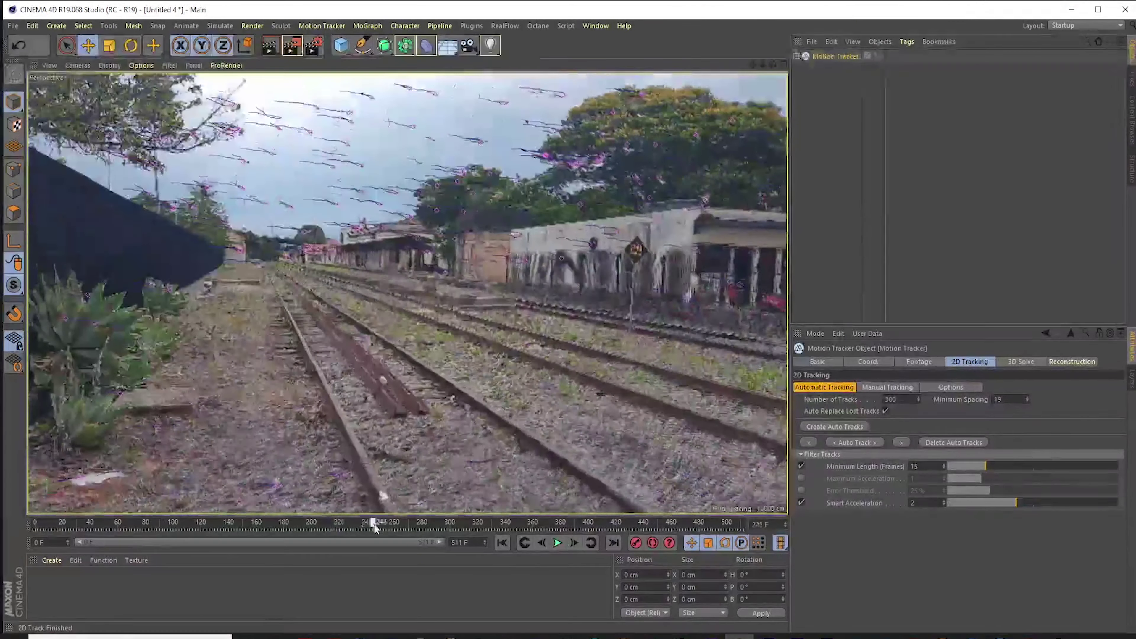
Run the 3D solver on the tracked footage with the Full 3D Reconstruction solve mode
click(1015, 364)
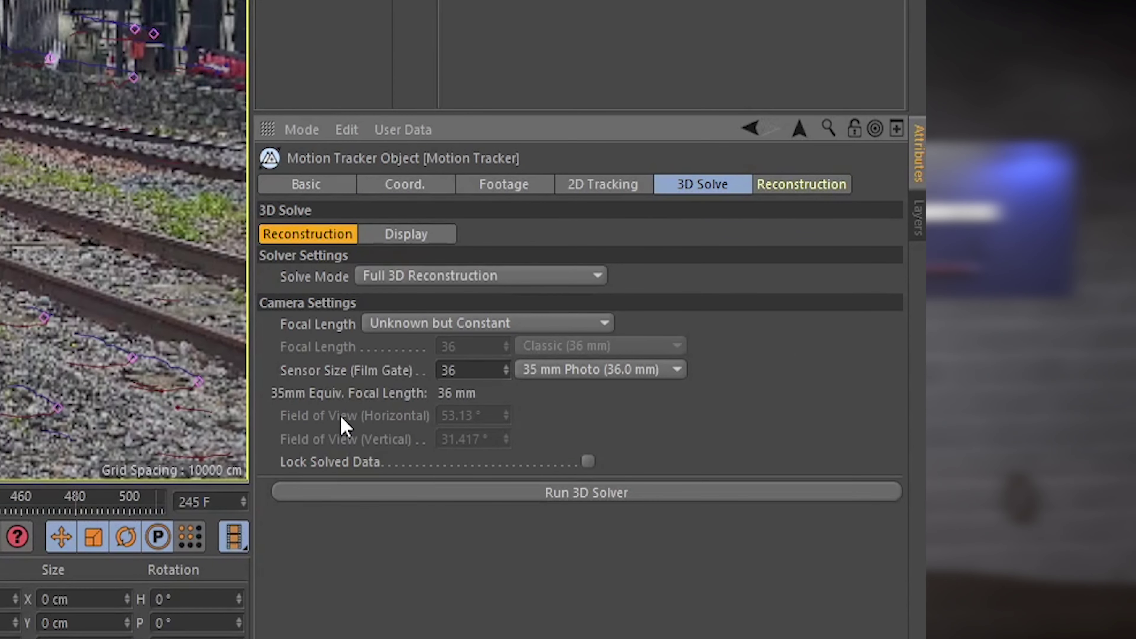
click(593, 492)
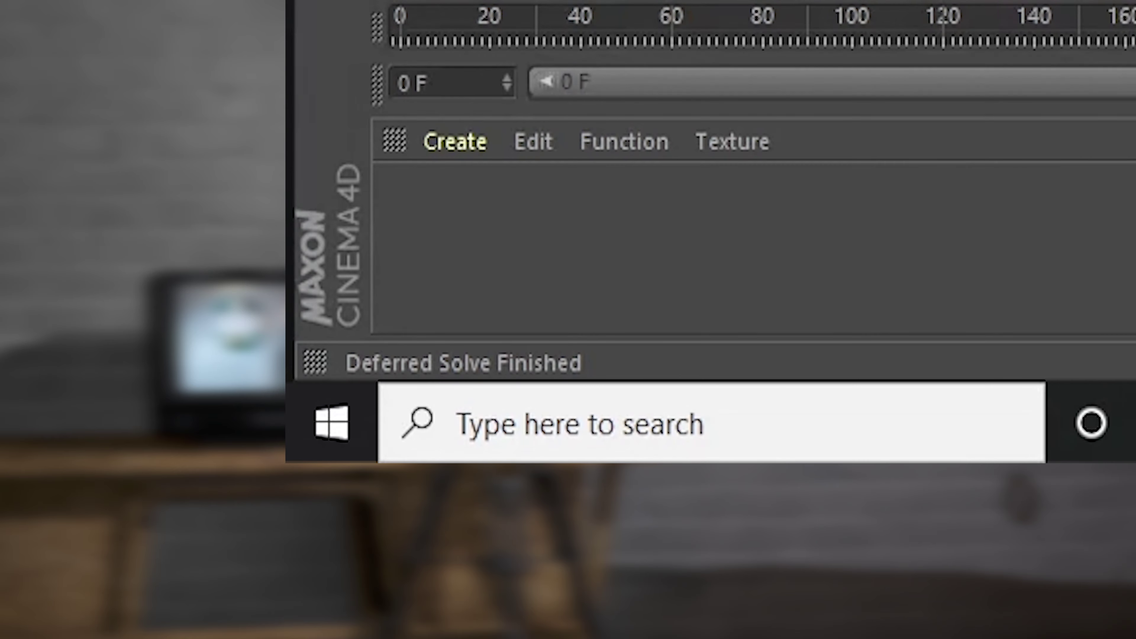
mouse_move(274, 524)
mouse_down()
mouse_move(374, 525)
mouse_move(267, 525)
mouse_up()
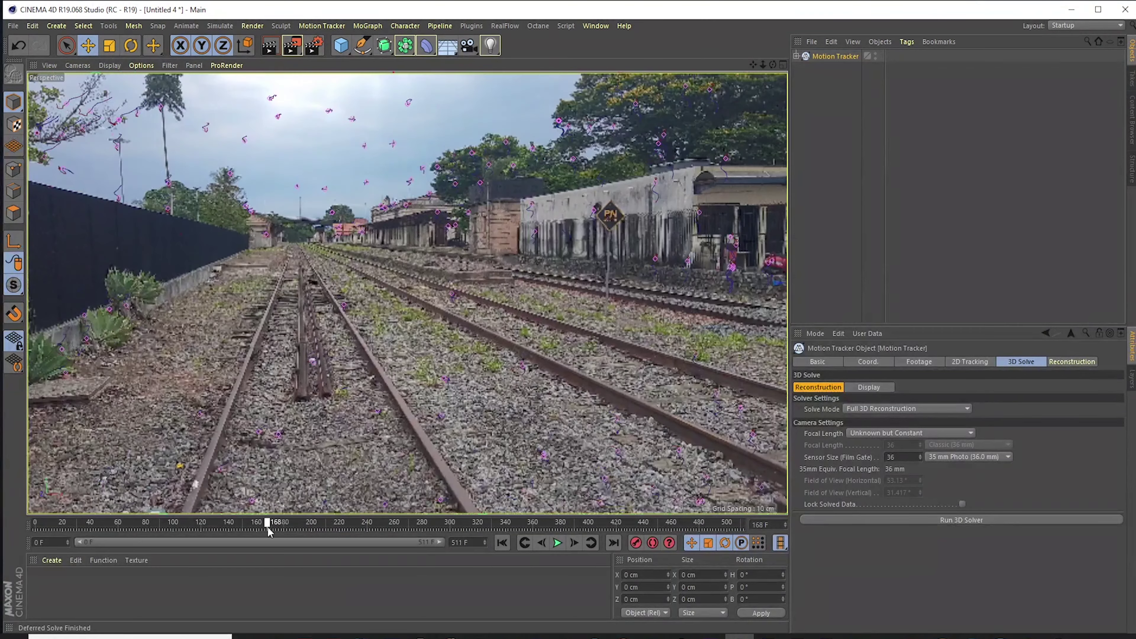
View the scene from outside the solved camera and scrub the animation to examine the camera's movement among the track points
click(796, 56)
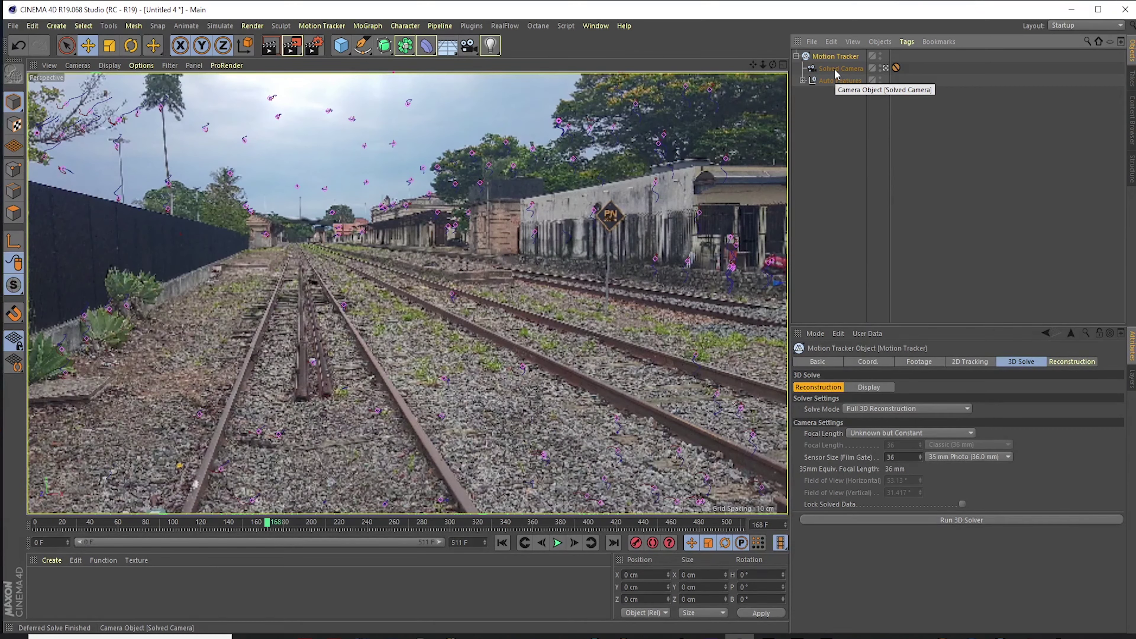
click(886, 68)
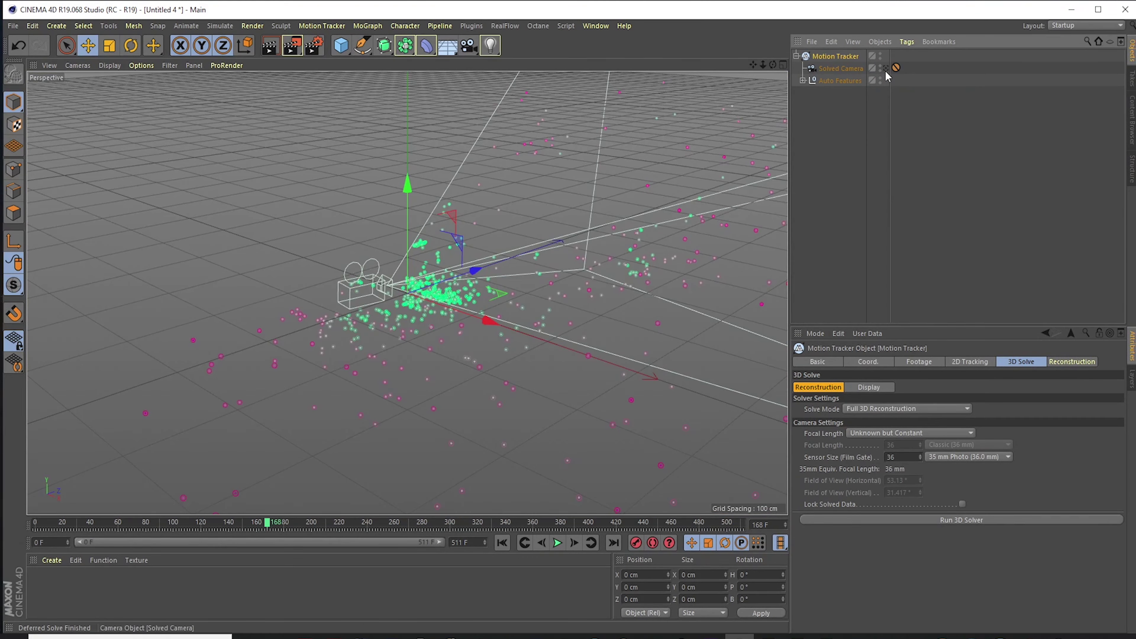
click(272, 528)
drag(272, 529, 312, 517)
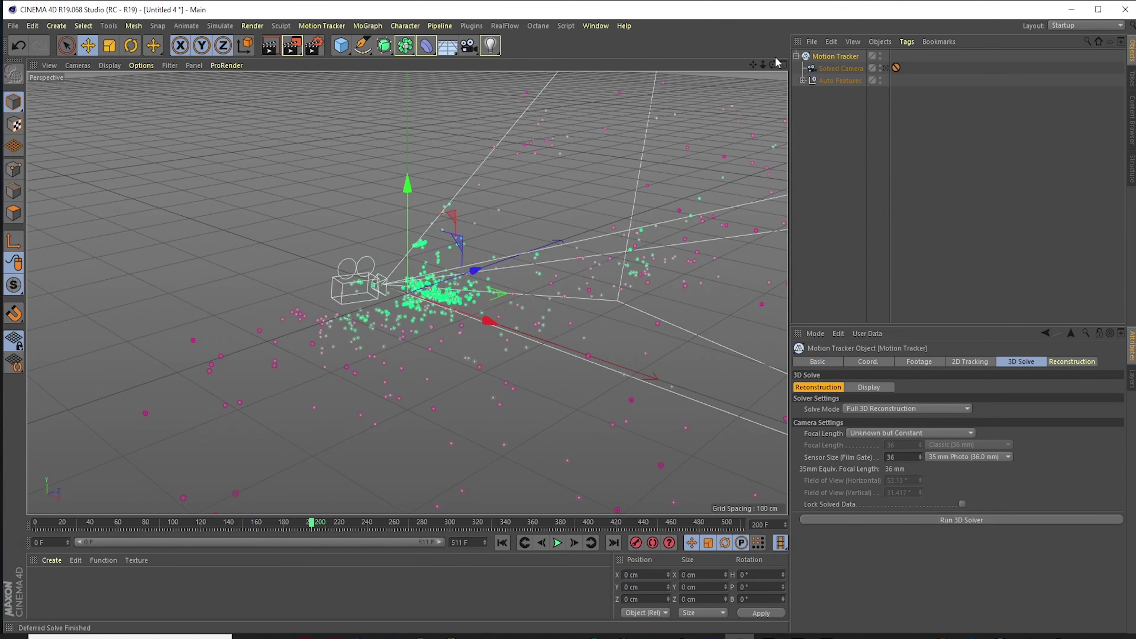
drag(763, 65, 863, 66)
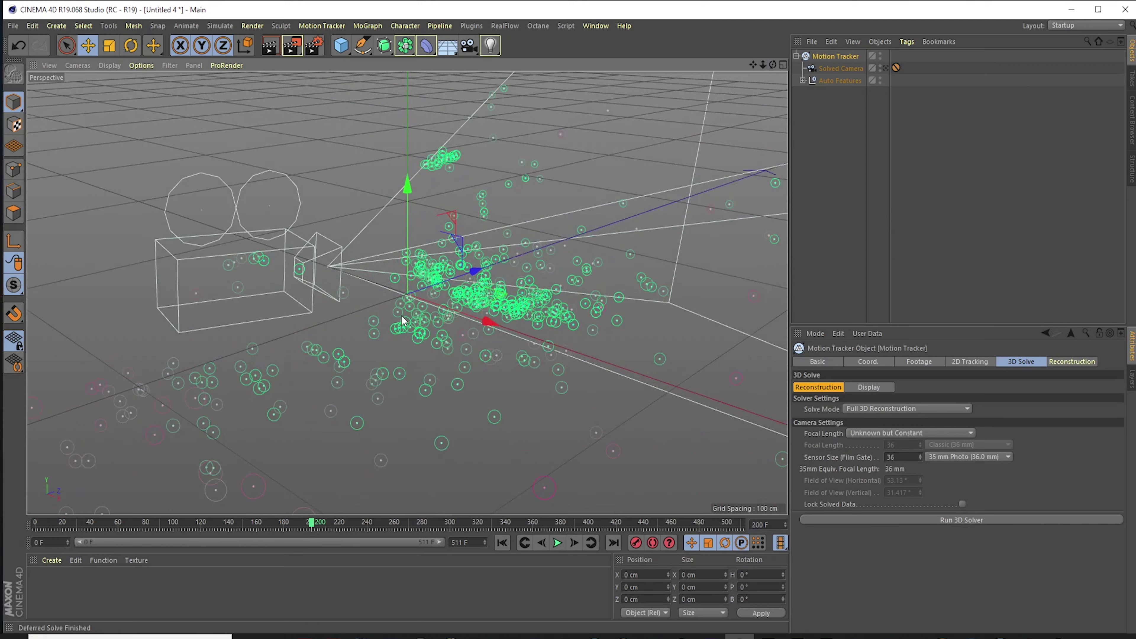
drag(313, 523, 514, 513)
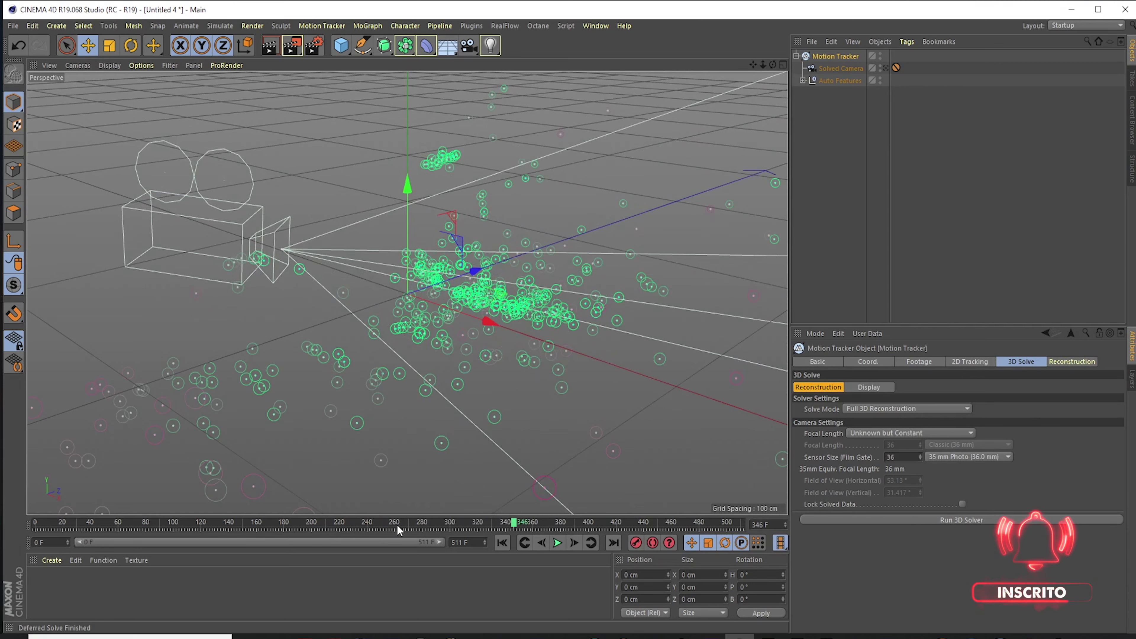
drag(508, 529, 338, 530)
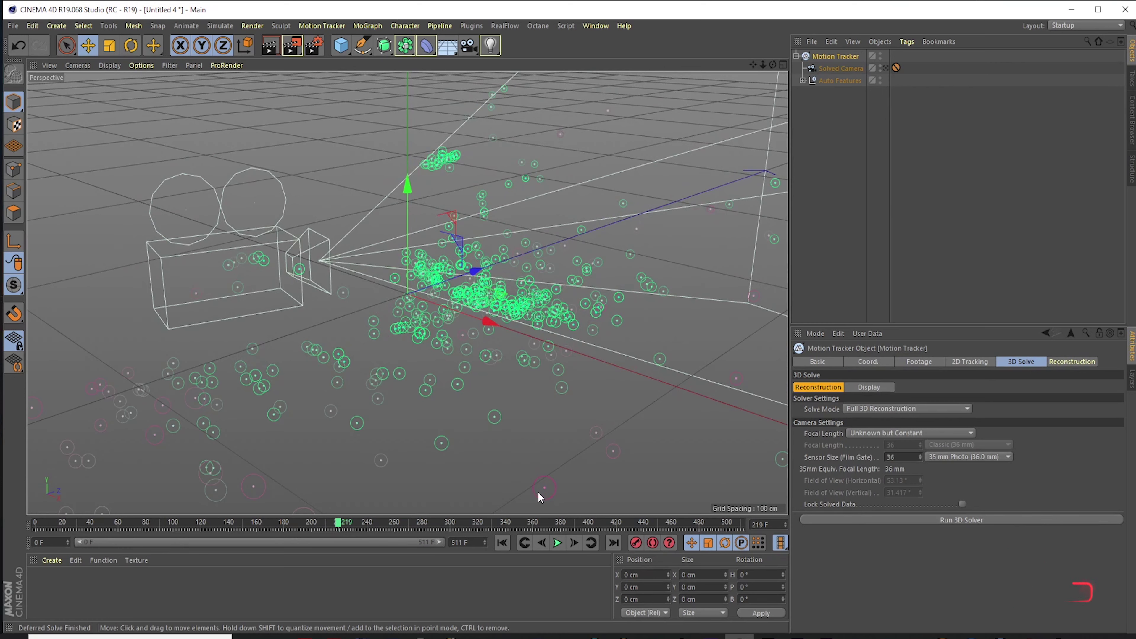
drag(339, 524, 360, 526)
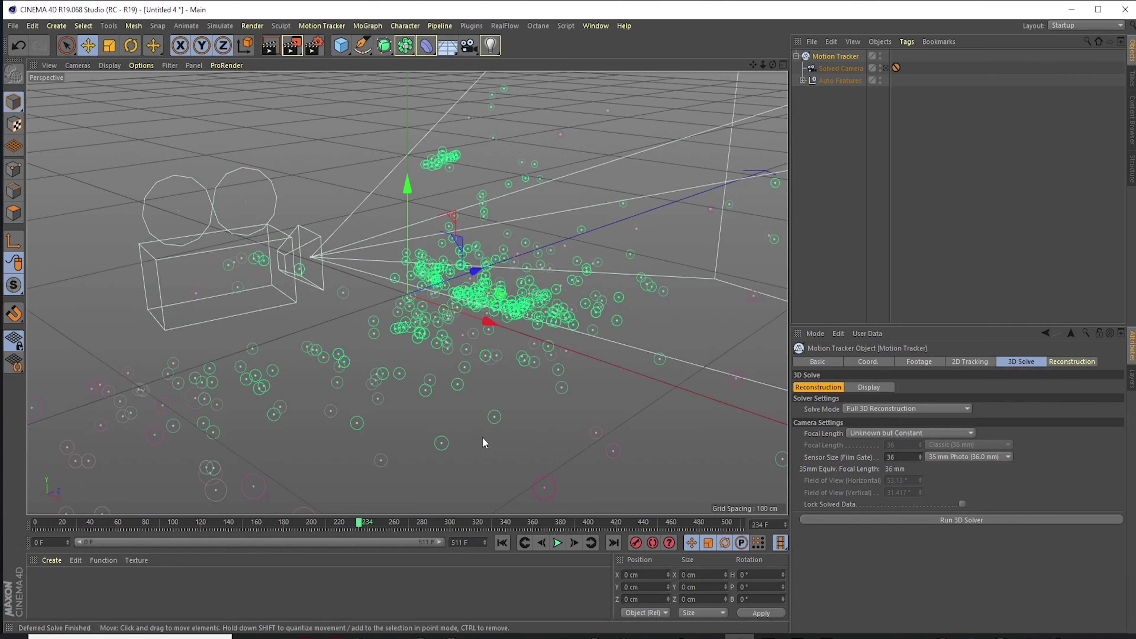
drag(358, 526, 644, 519)
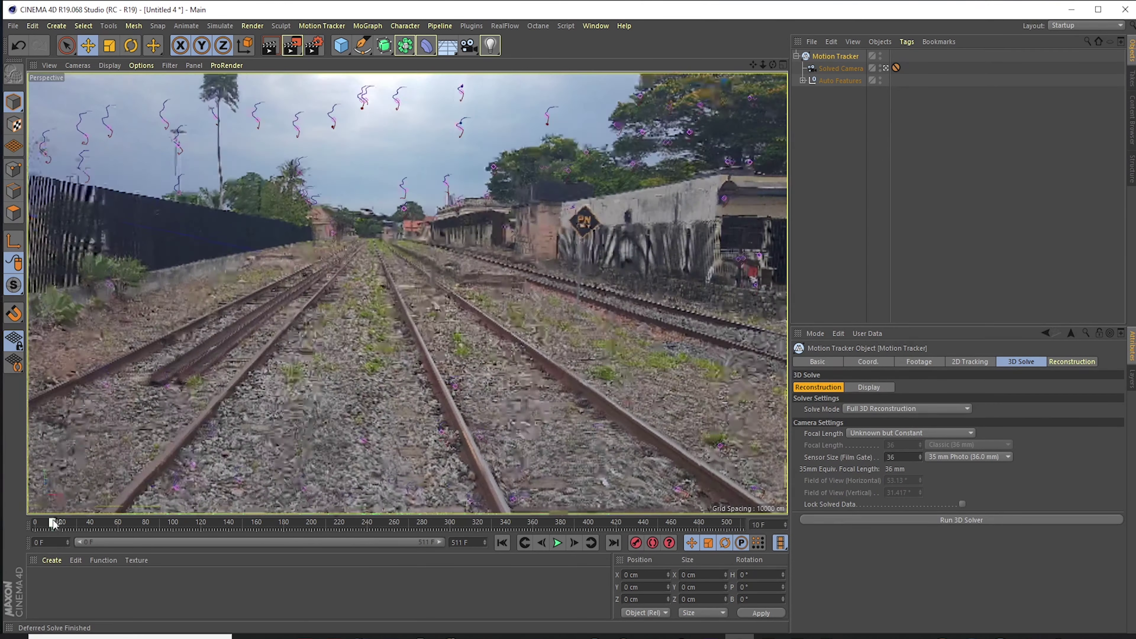
At frame 0, temporarily hide the Motion Tracker in the viewport to compare the scene with and without the footage
drag(55, 524, 6, 529)
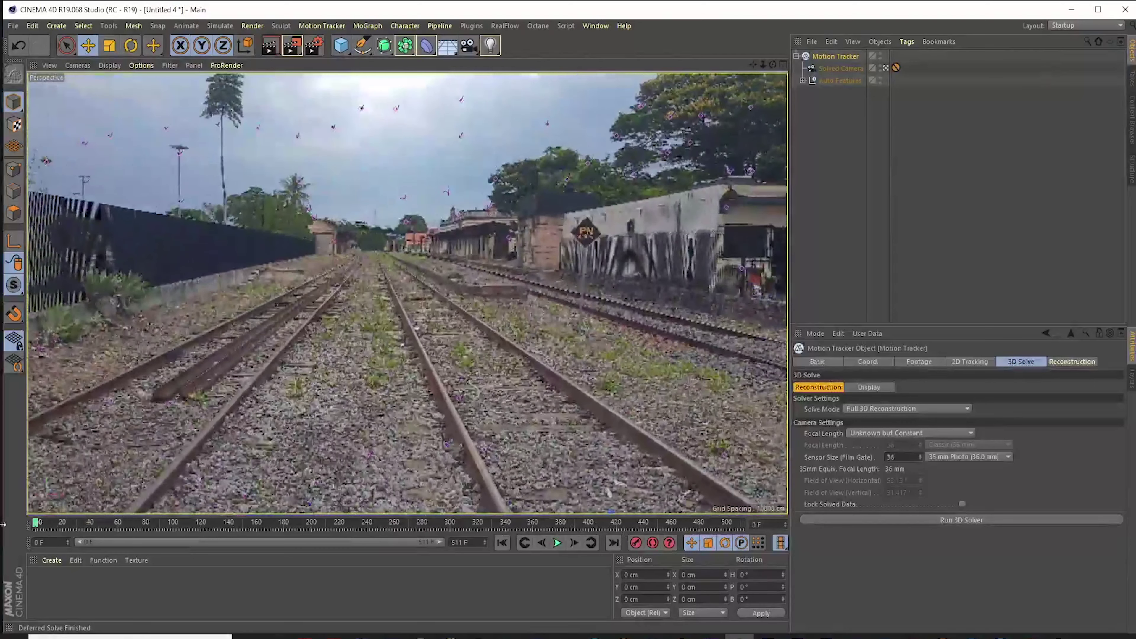
alt+click(880, 57)
alt+click(880, 56)
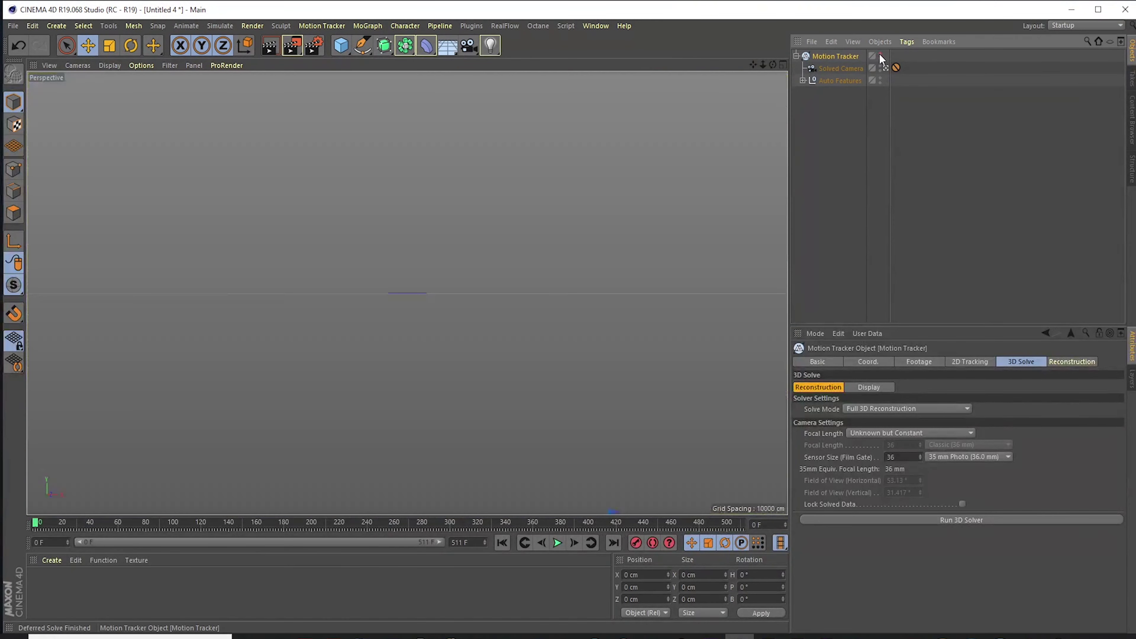
mouse_move(36, 515)
mouse_down()
mouse_move(749, 531)
mouse_move(34, 521)
mouse_up()
click(880, 59)
click(881, 54)
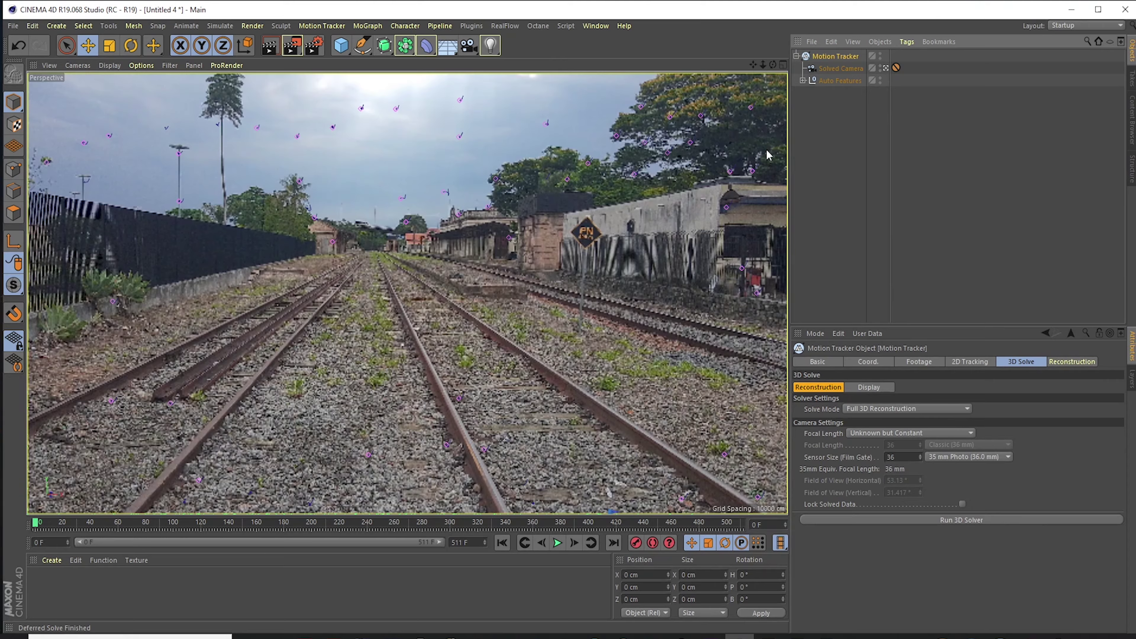
At frame 360, add a Planar Constraint tag to the Motion Tracker, defining its plane with features Auto 1241, Auto 1378 and Auto 1324
drag(36, 527, 315, 529)
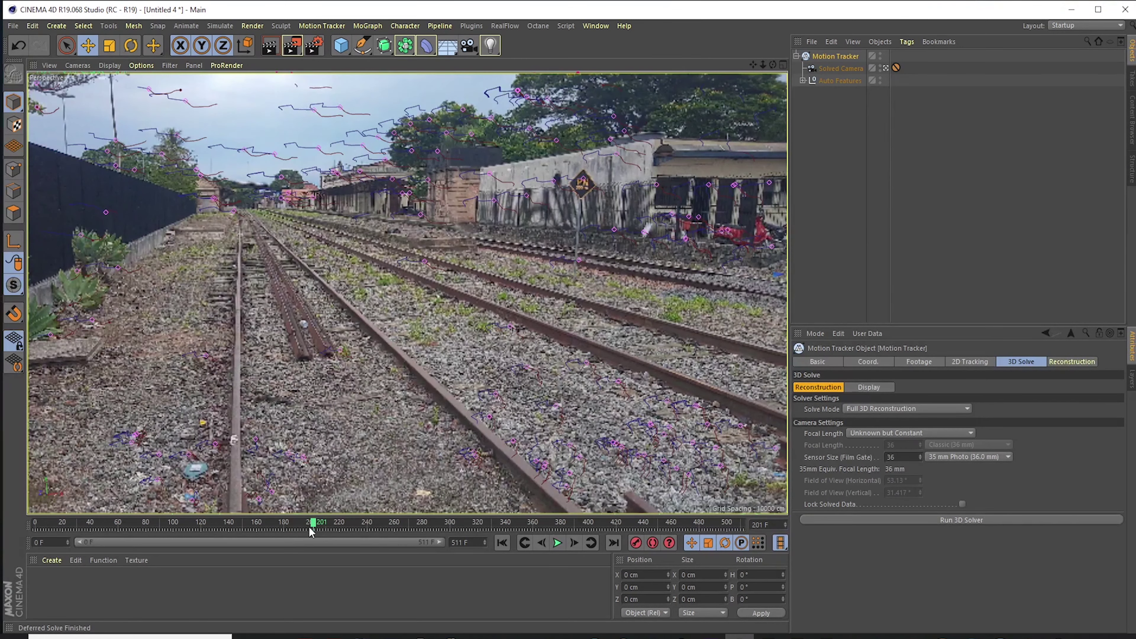
drag(329, 530, 534, 532)
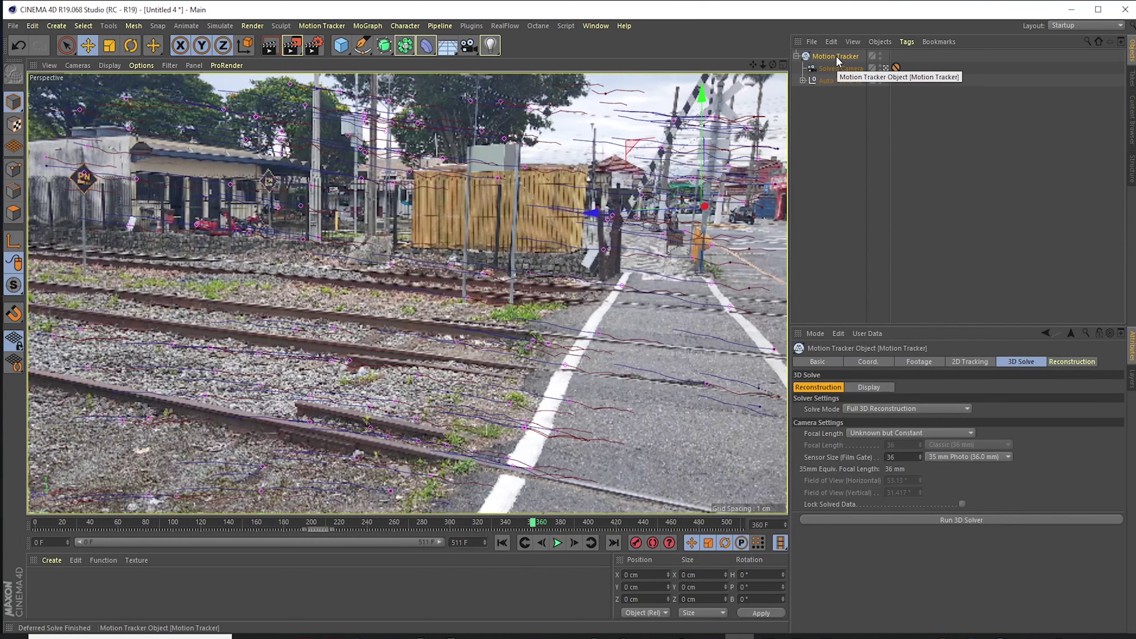
click(796, 56)
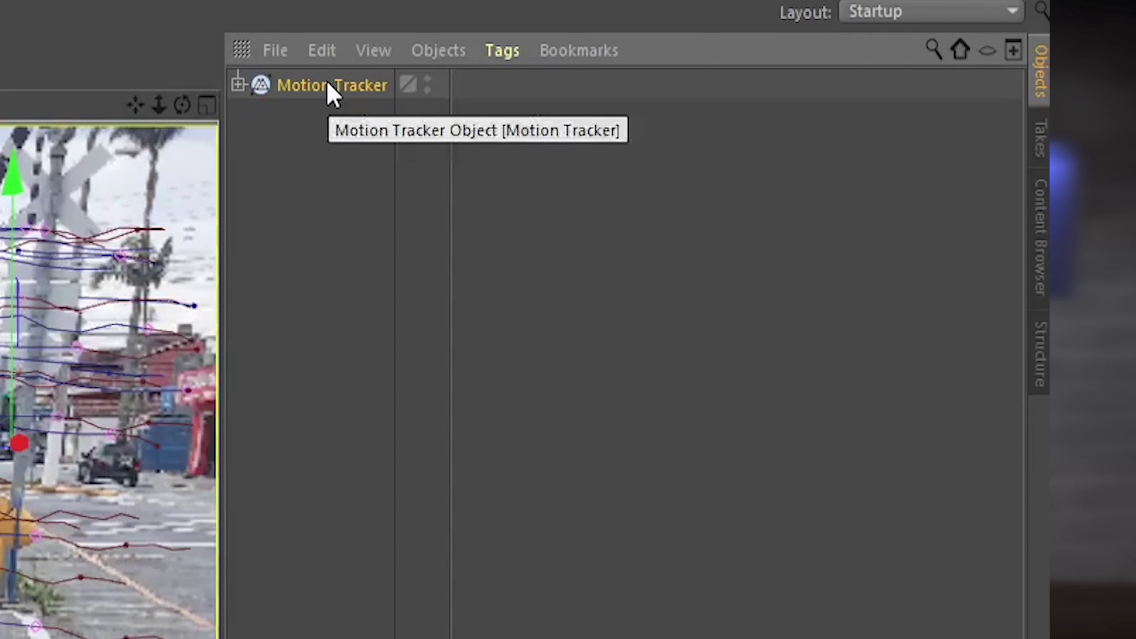
right_click(836, 60)
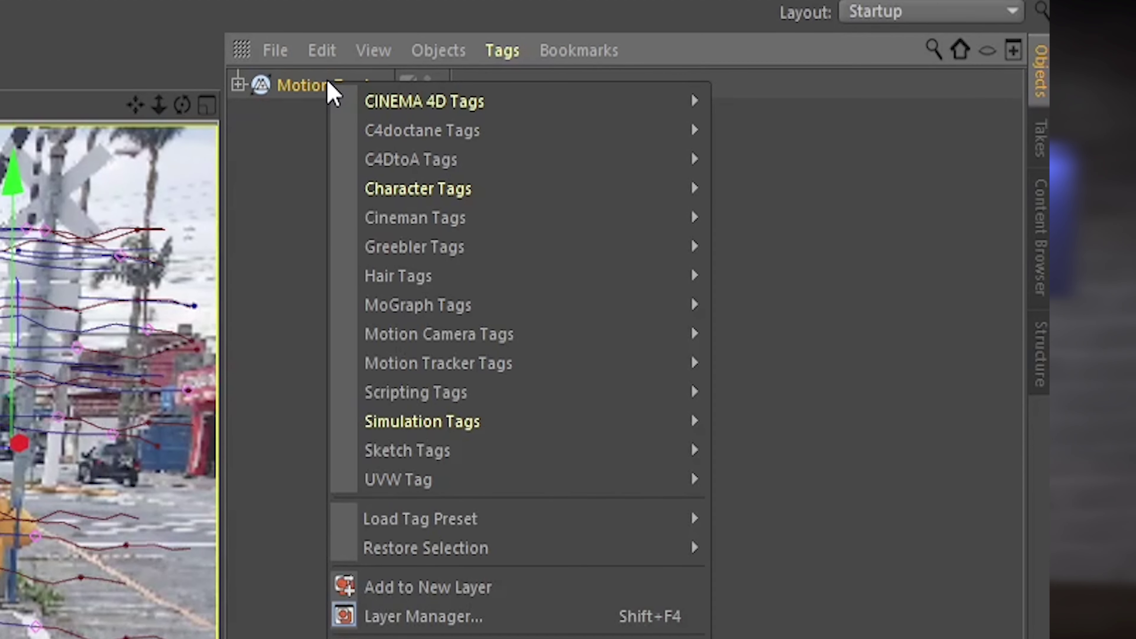
mouse_move(505, 365)
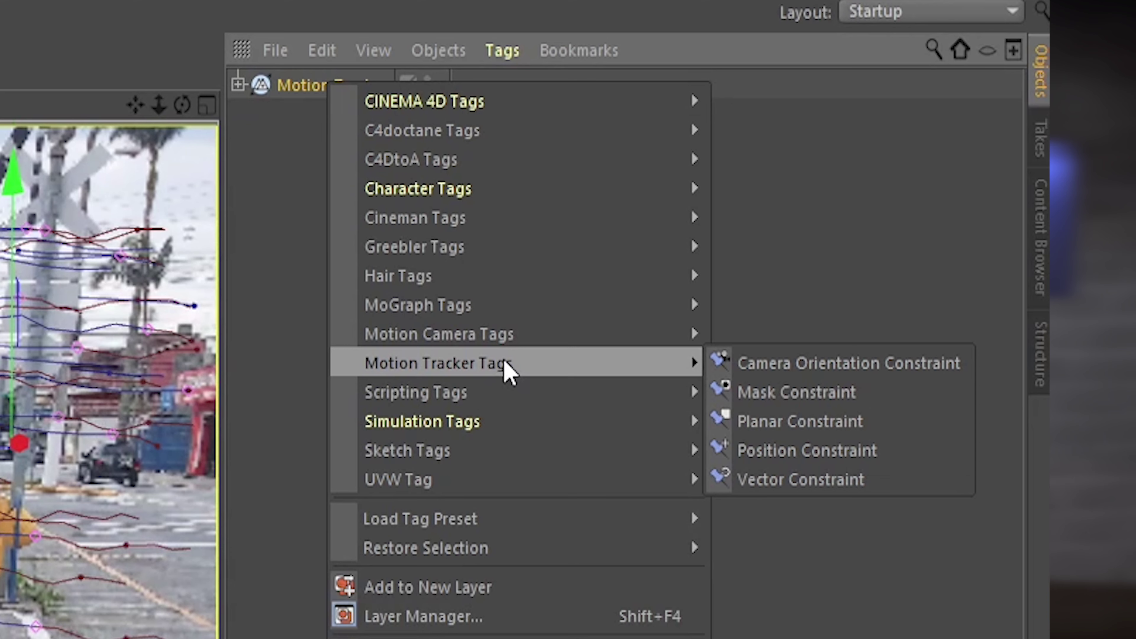
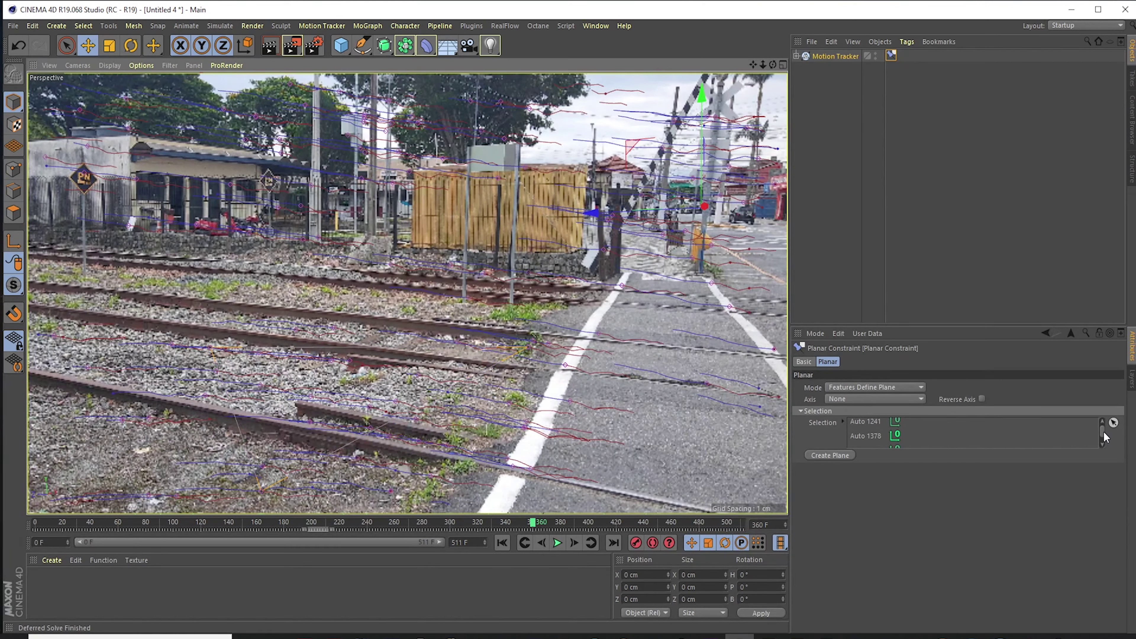
drag(1103, 433, 1102, 438)
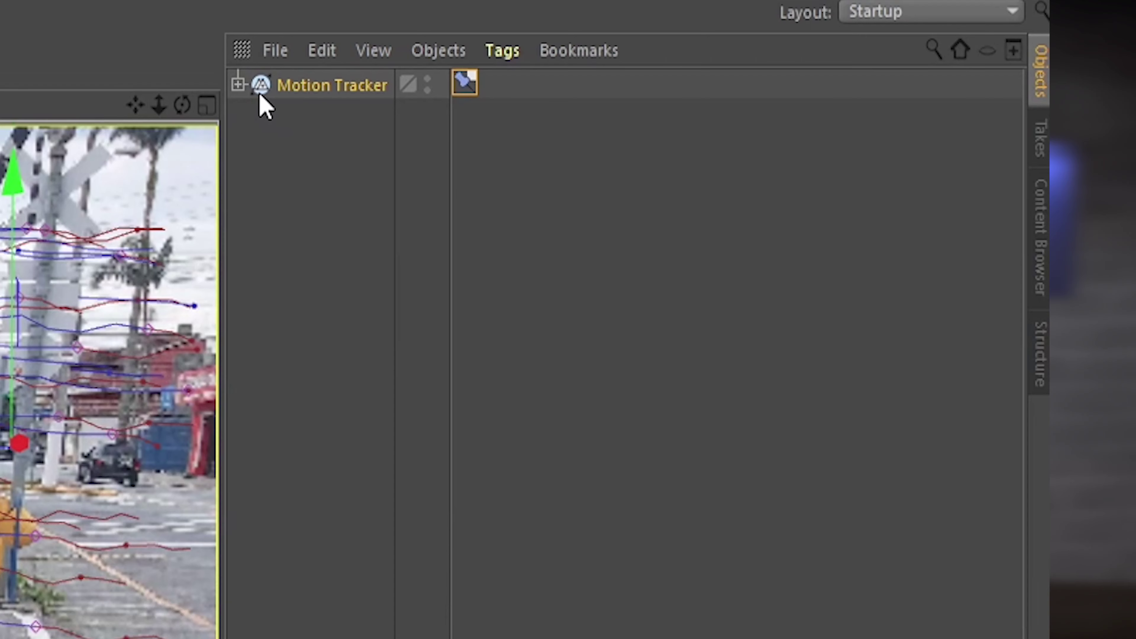
Leave the solved camera's view and set the Planar Constraint's axis to Y to level the solved scene
click(796, 56)
click(452, 118)
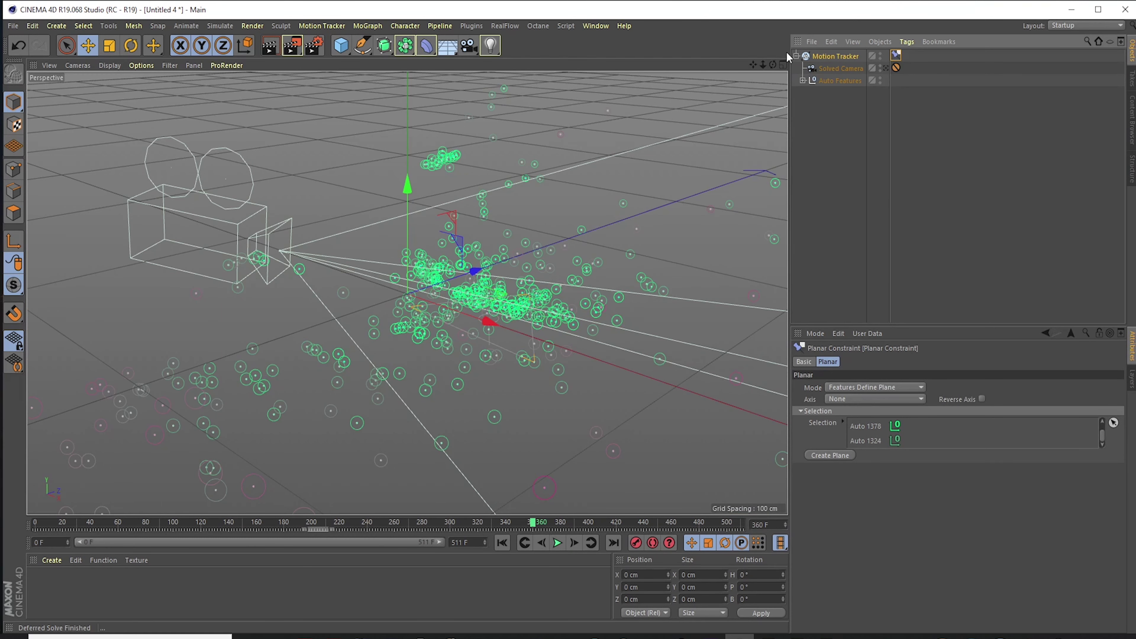
drag(772, 65, 756, 118)
click(873, 399)
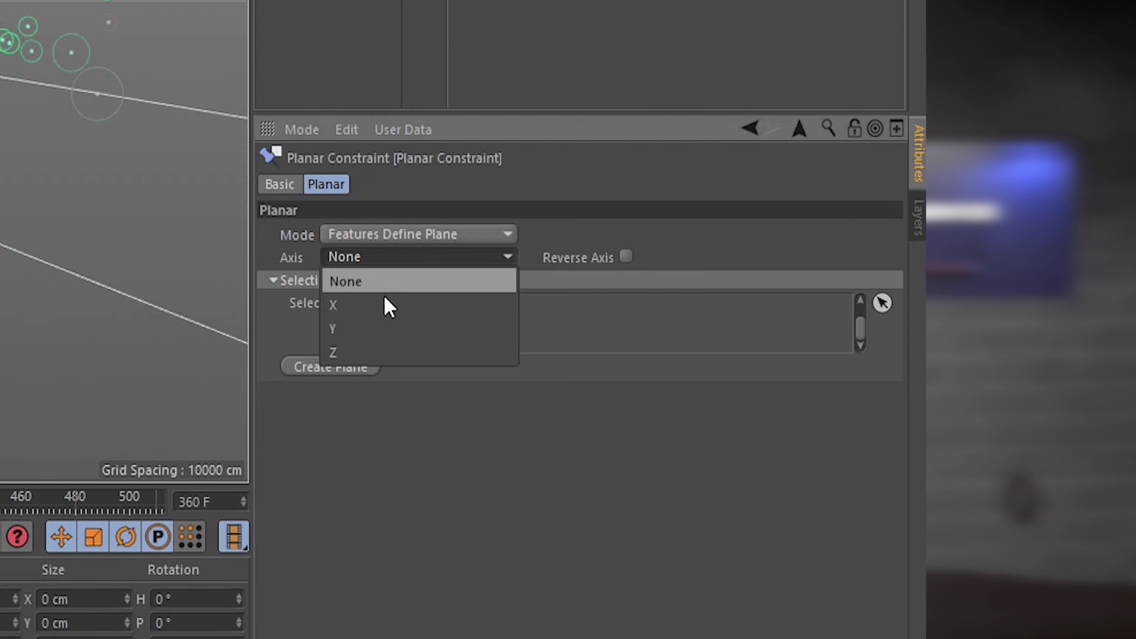
click(372, 330)
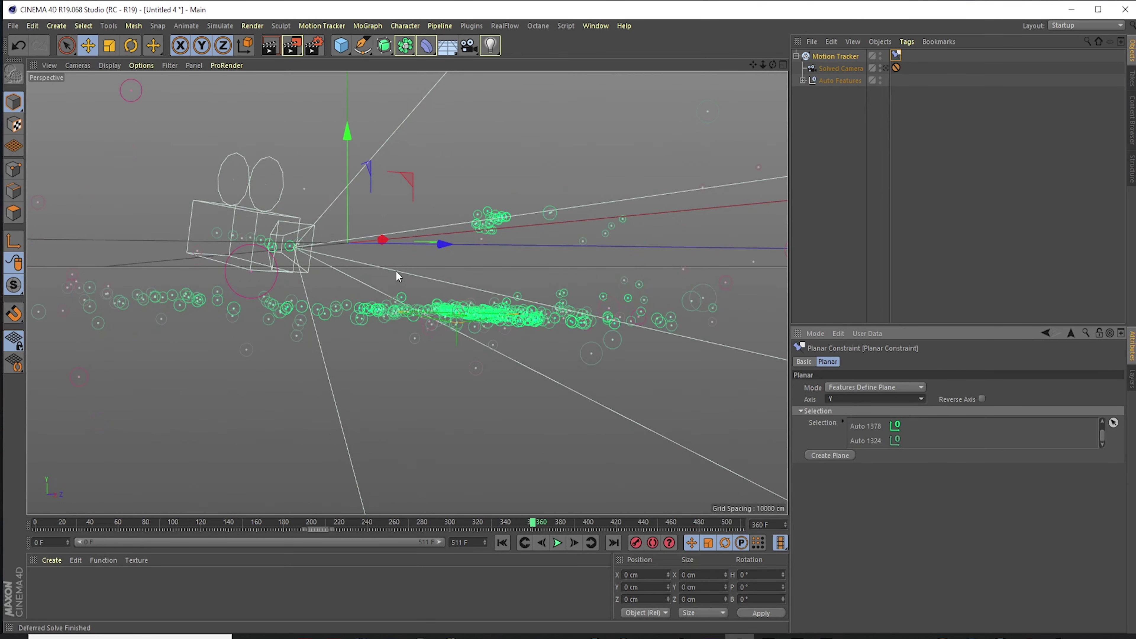
drag(773, 65, 753, 92)
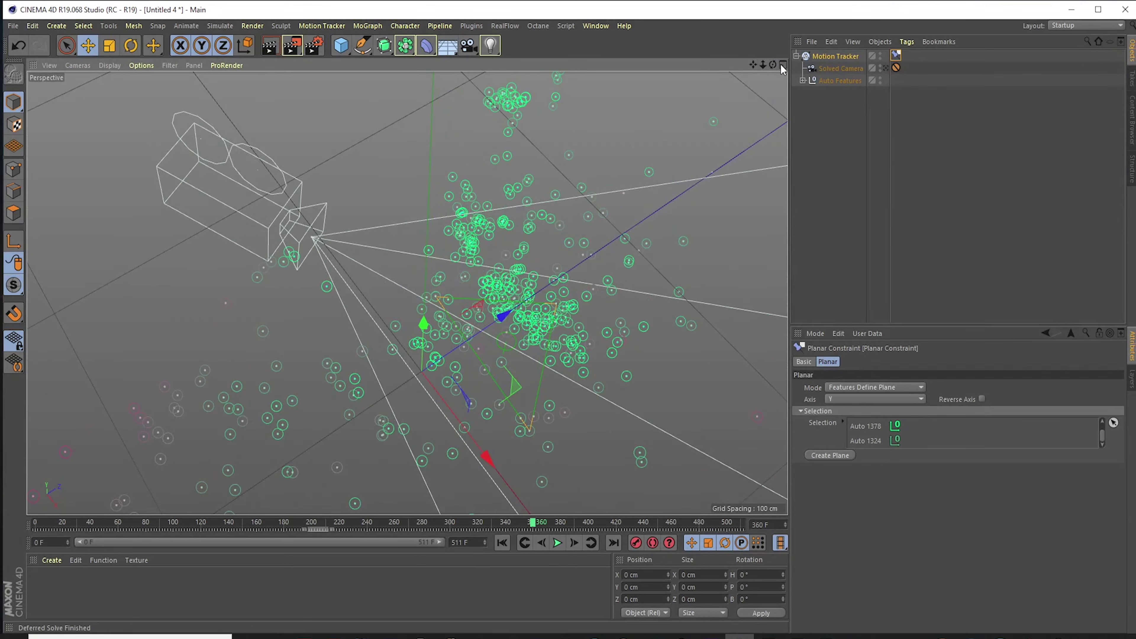
mouse_move(773, 65)
mouse_down()
mouse_move(769, 25)
mouse_move(733, 19)
mouse_move(771, 41)
mouse_move(797, 35)
mouse_move(757, 40)
mouse_move(761, 21)
mouse_move(792, 43)
mouse_move(776, 66)
mouse_up()
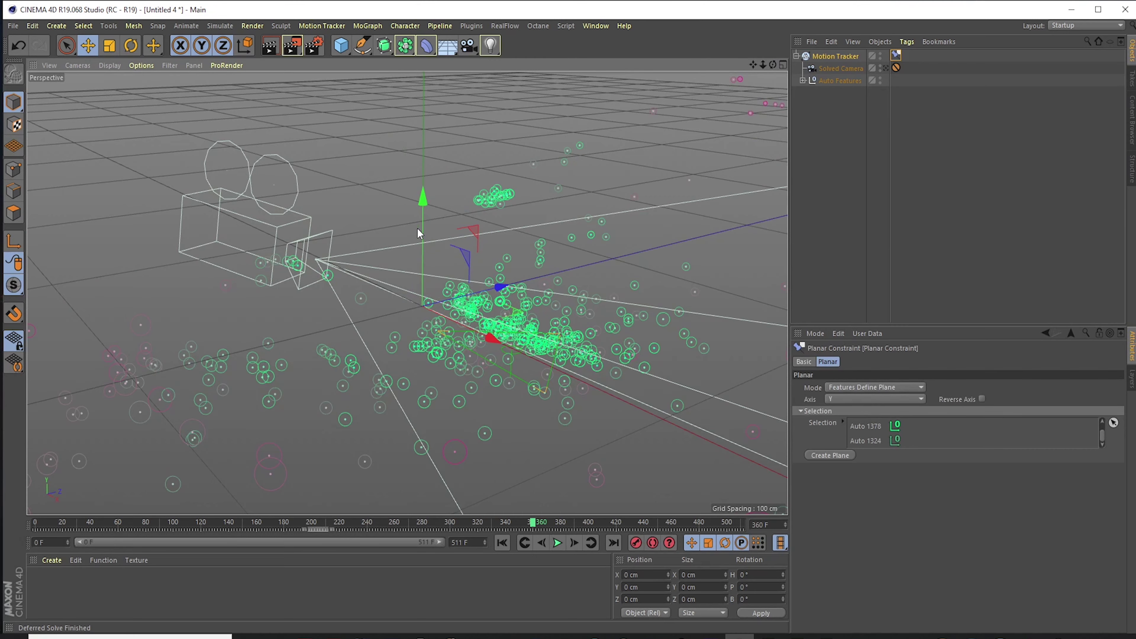
Add a Position Constraint tag to the Motion Tracker and target feature Auto 0983 to place it at the world origin
alt+drag(418, 227, 380, 262)
right_click(844, 56)
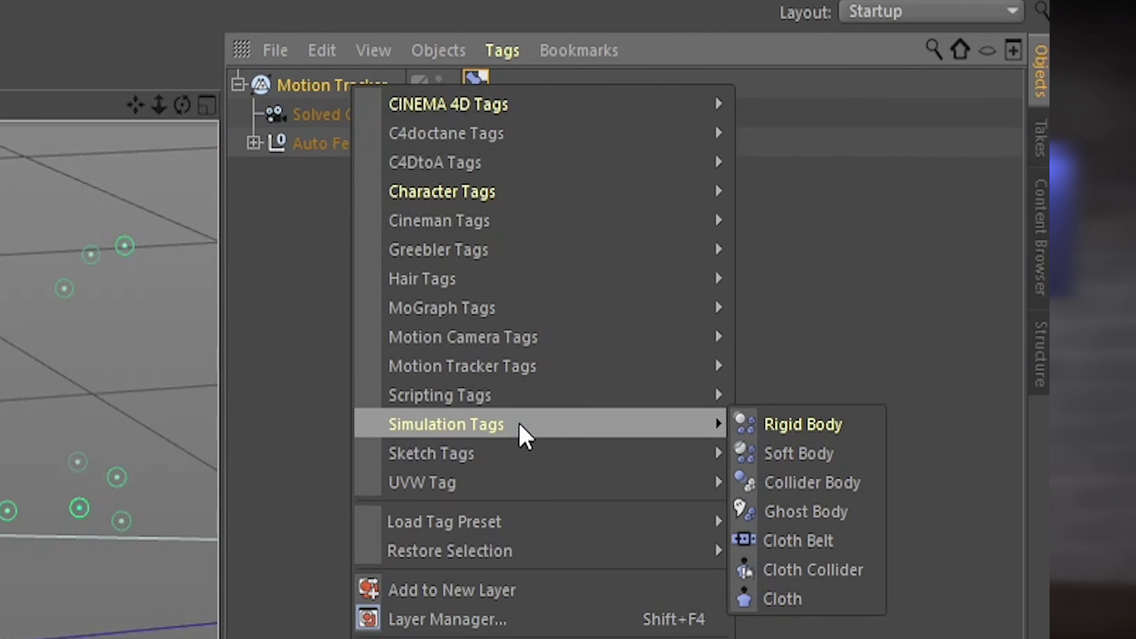
mouse_move(527, 373)
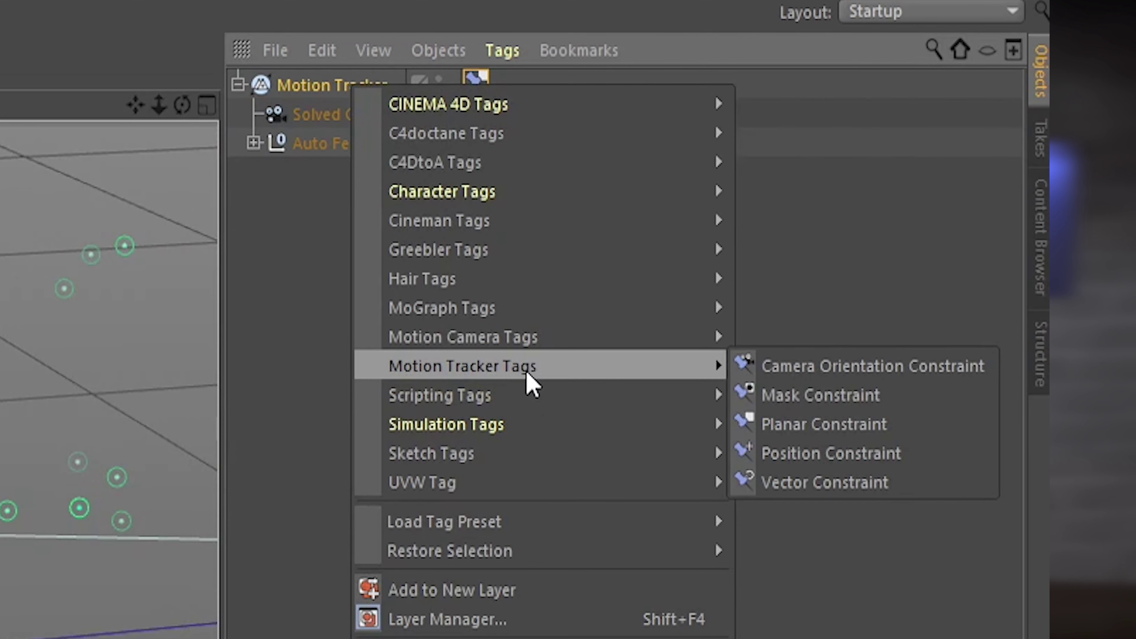
click(827, 461)
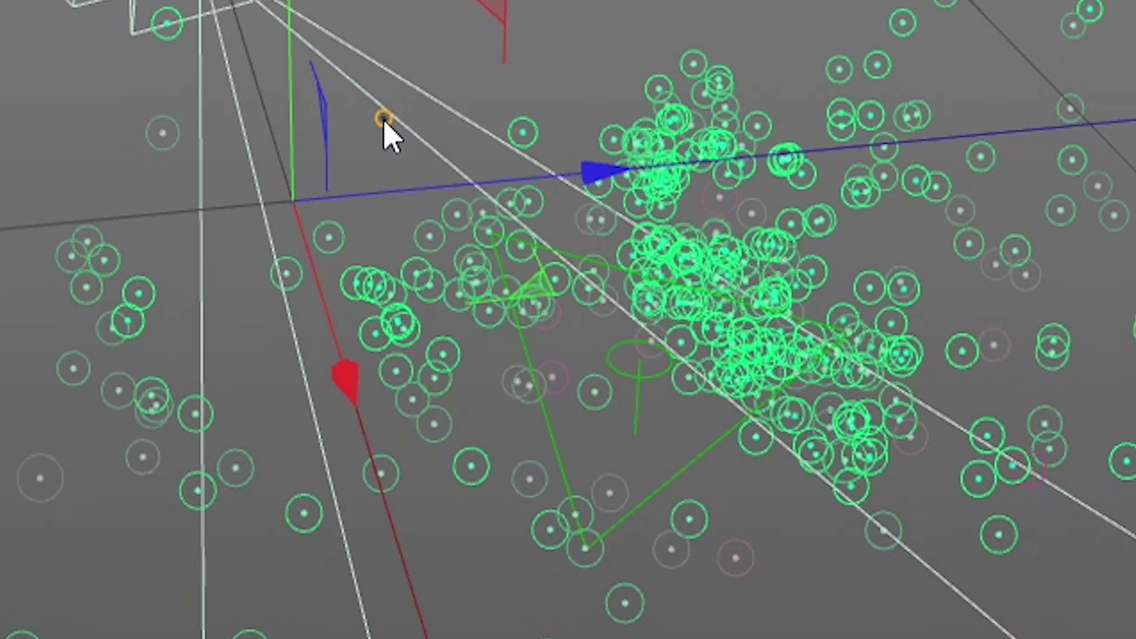
drag(384, 119, 593, 393)
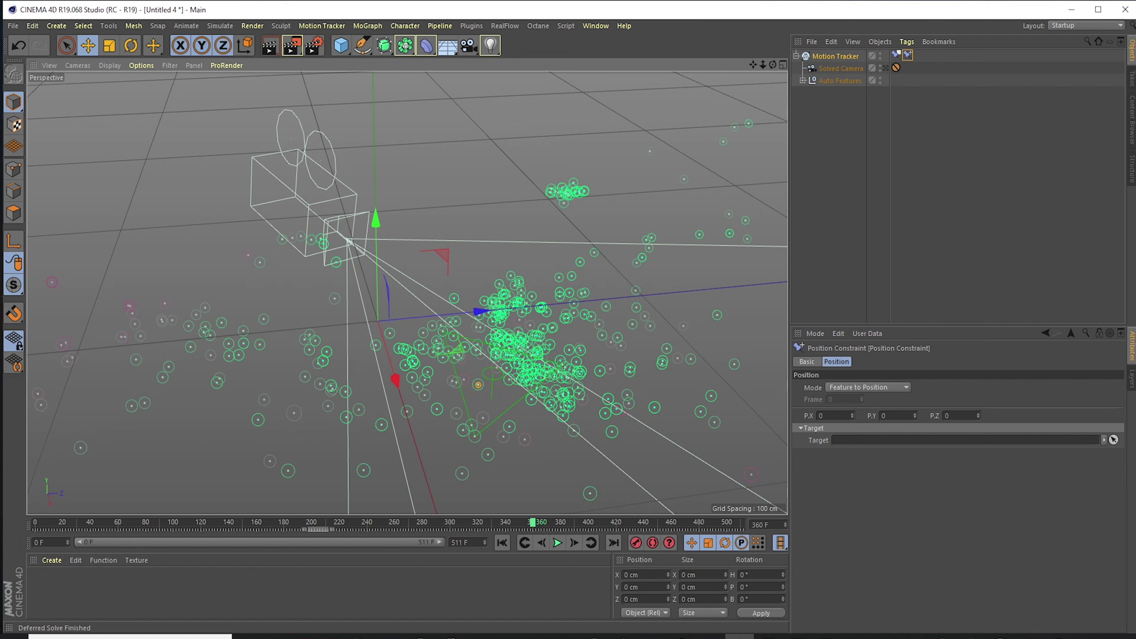
drag(478, 387, 479, 386)
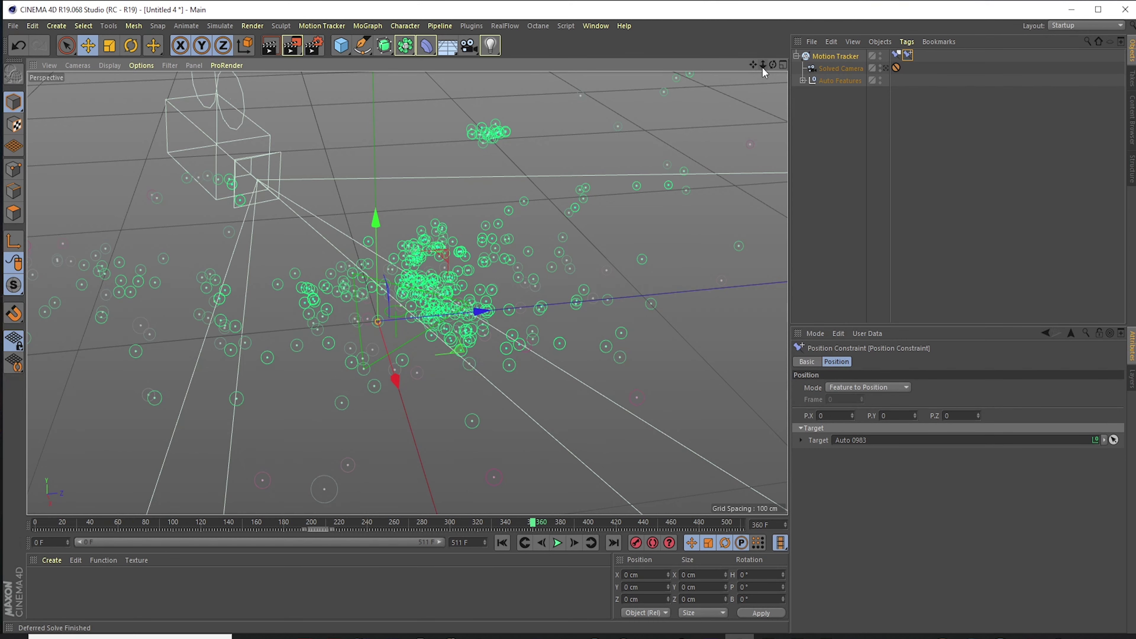
Examine the realigned scene from outside, then look through the Solved Camera and scrub back through the footage
drag(764, 67, 637, 58)
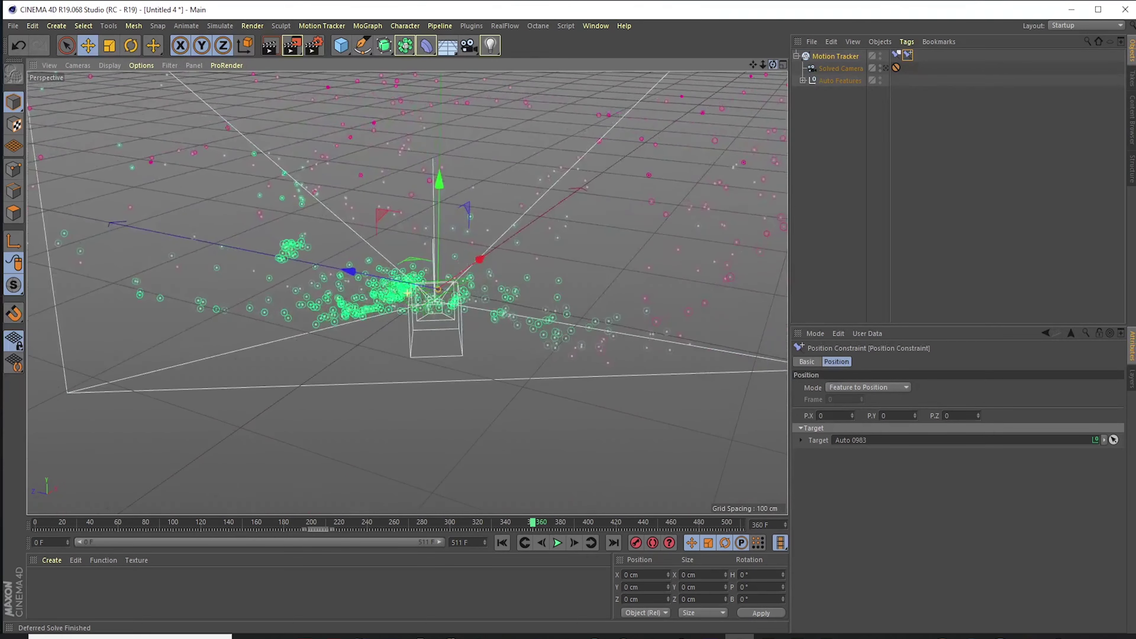
mouse_move(774, 65)
mouse_down()
mouse_move(667, 70)
mouse_move(624, 45)
mouse_move(626, 25)
mouse_move(627, 72)
mouse_move(733, 85)
mouse_move(640, 103)
mouse_move(645, 67)
mouse_move(693, 96)
mouse_move(747, 91)
mouse_move(814, 70)
mouse_move(821, 47)
mouse_move(808, 80)
mouse_move(727, 85)
mouse_move(720, 74)
mouse_move(781, 83)
mouse_up()
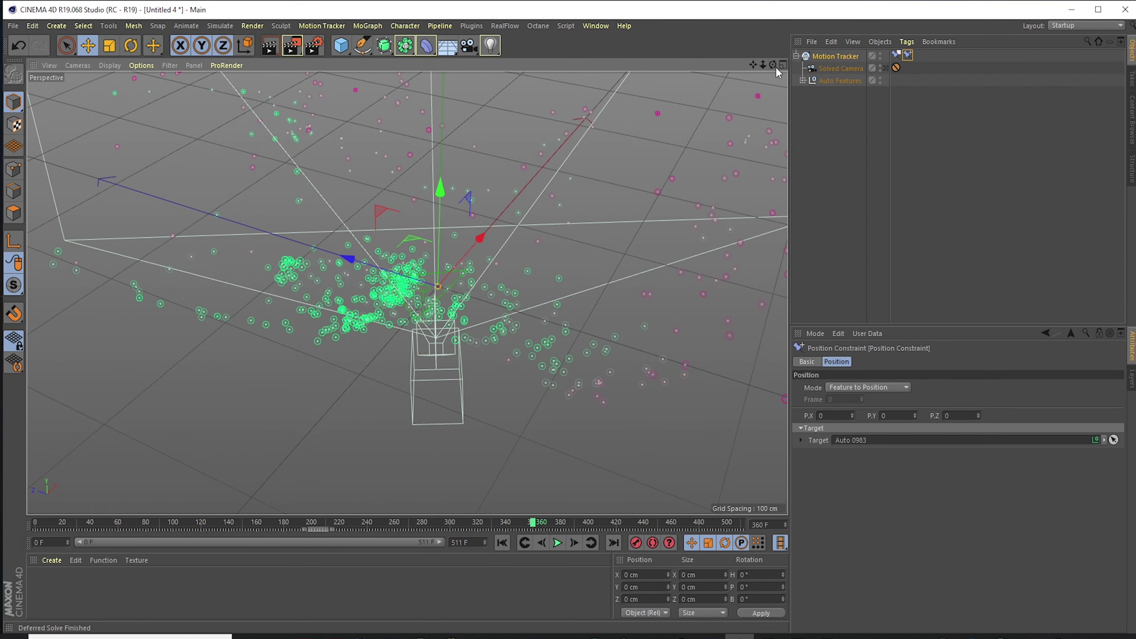
mouse_move(774, 67)
mouse_down()
mouse_move(730, 69)
mouse_move(775, 68)
mouse_up()
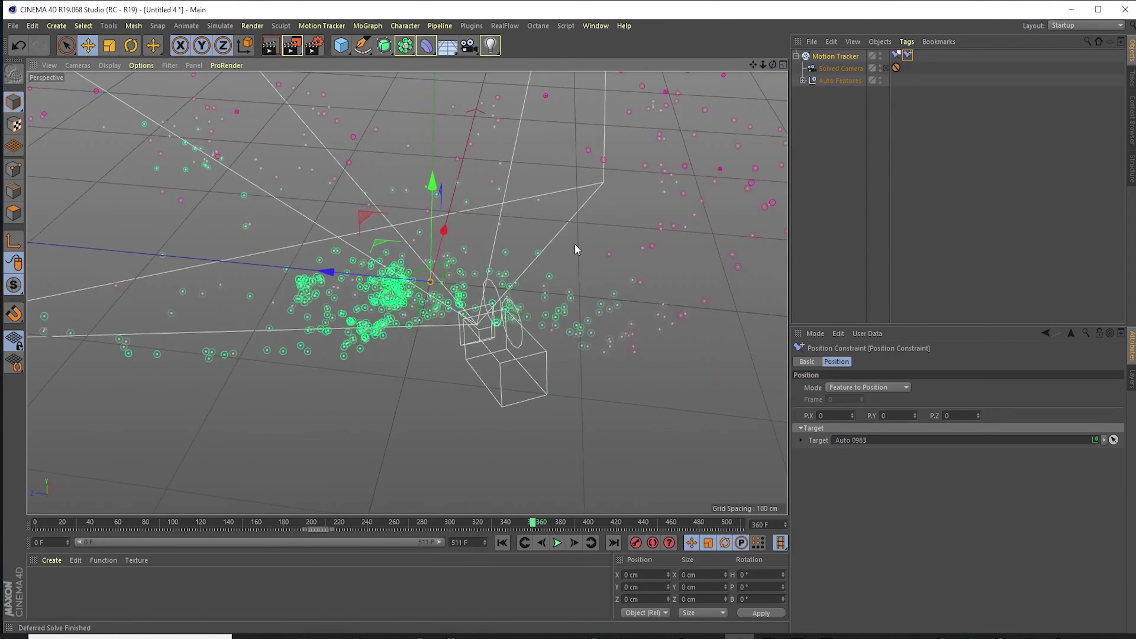
click(885, 68)
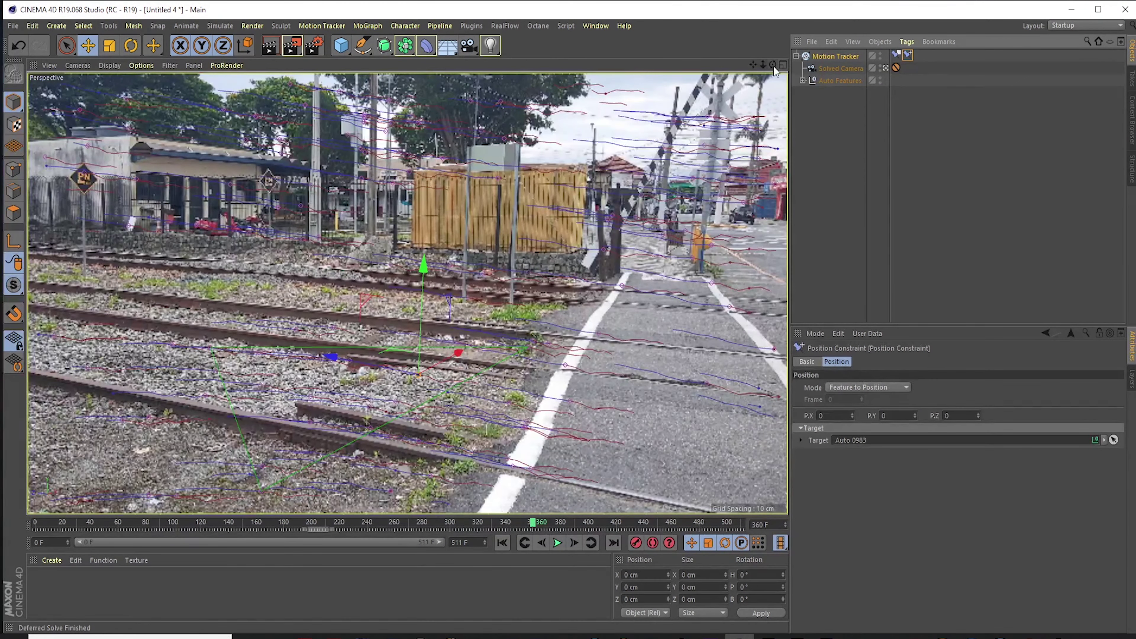
drag(539, 528, 7, 508)
Open EP2D.c4d from the Electric train EP2D folder and bring the train's objects into the tracked scene
key(ctrl+o)
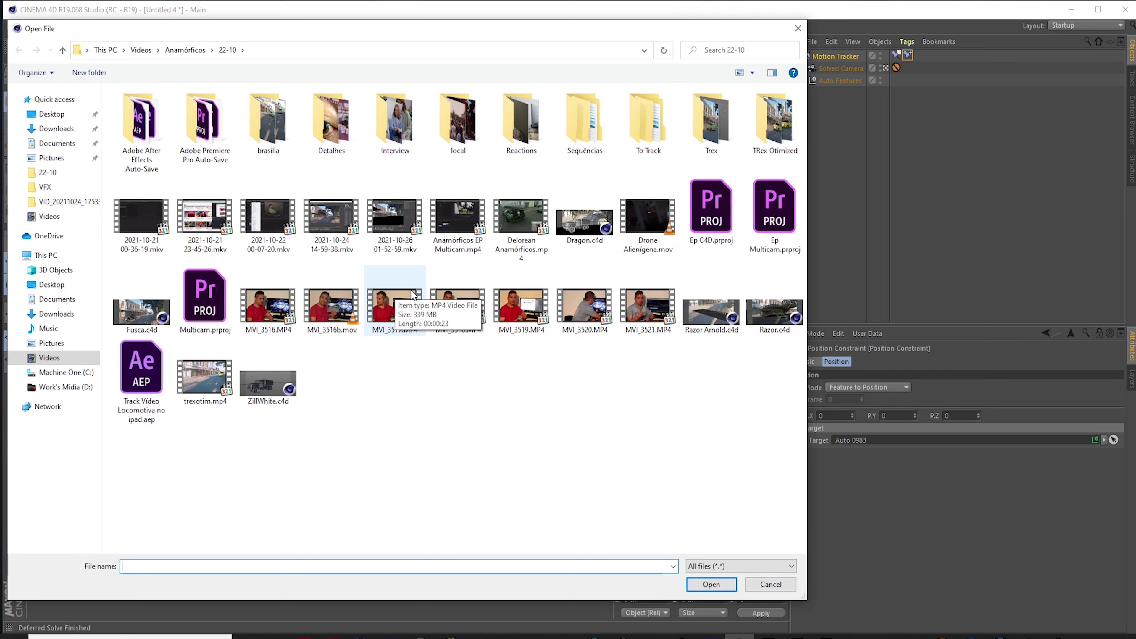
click(83, 393)
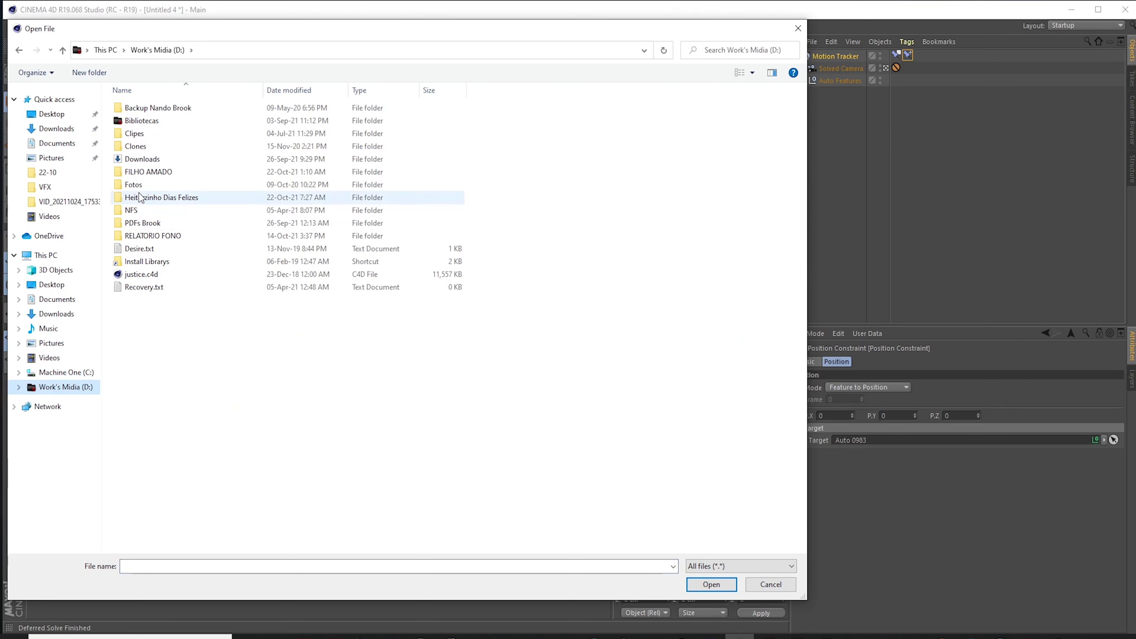
double_click(138, 122)
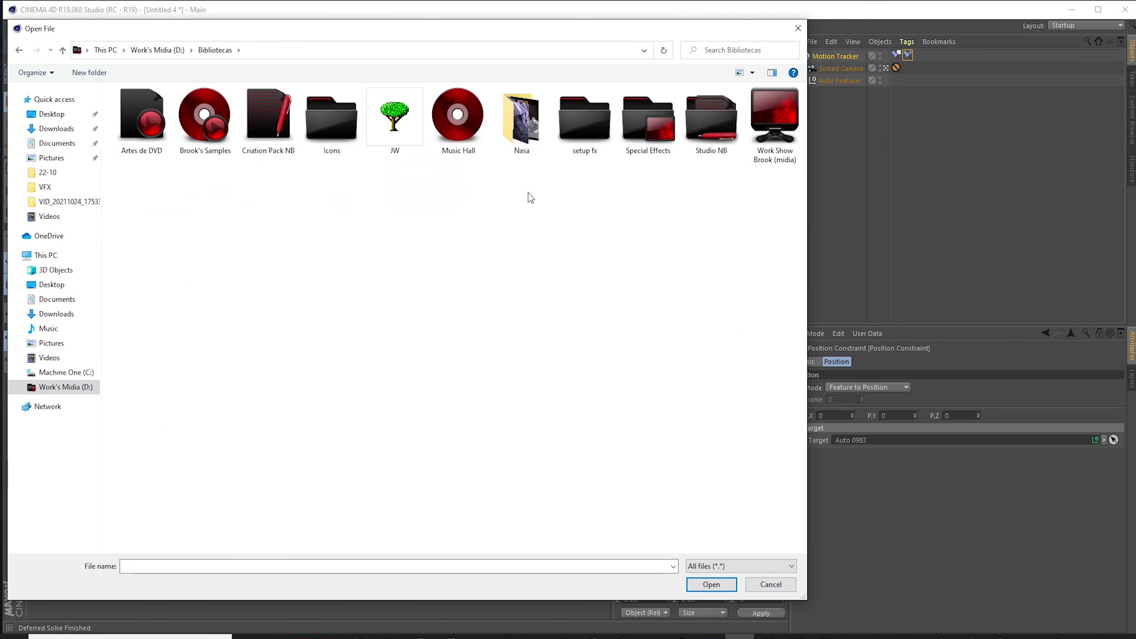
double_click(268, 119)
double_click(129, 227)
click(163, 122)
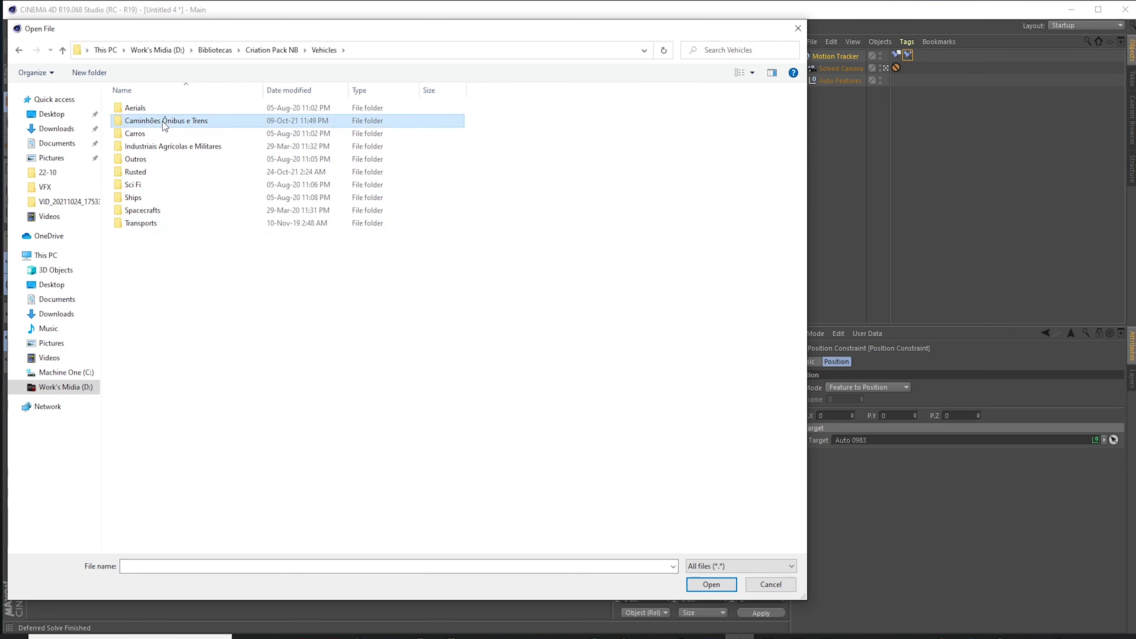
double_click(163, 122)
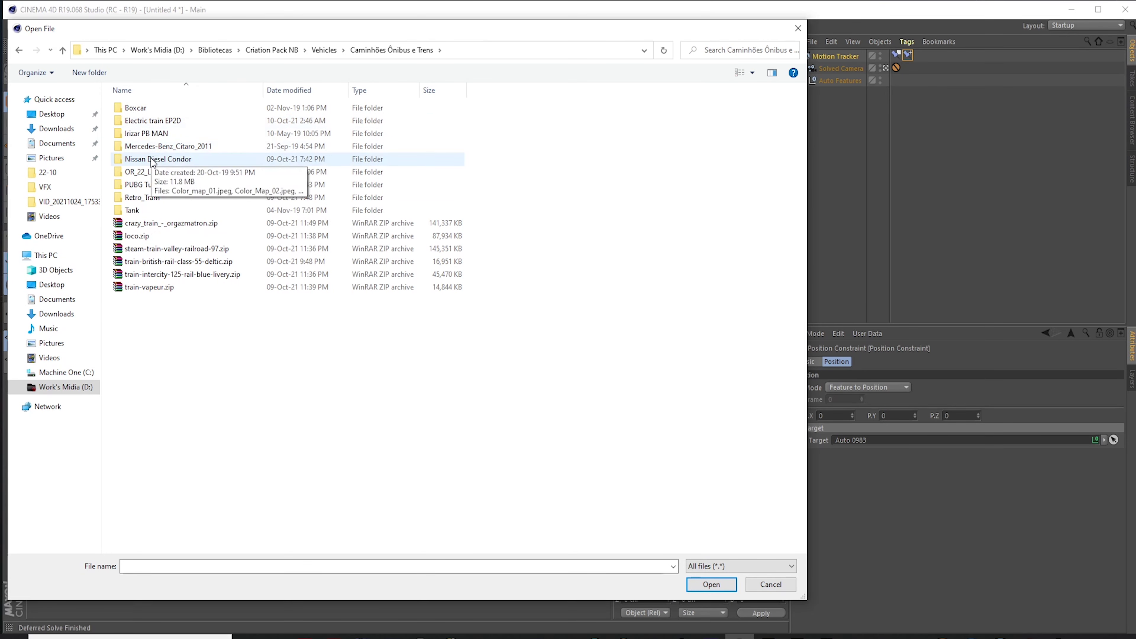
double_click(154, 121)
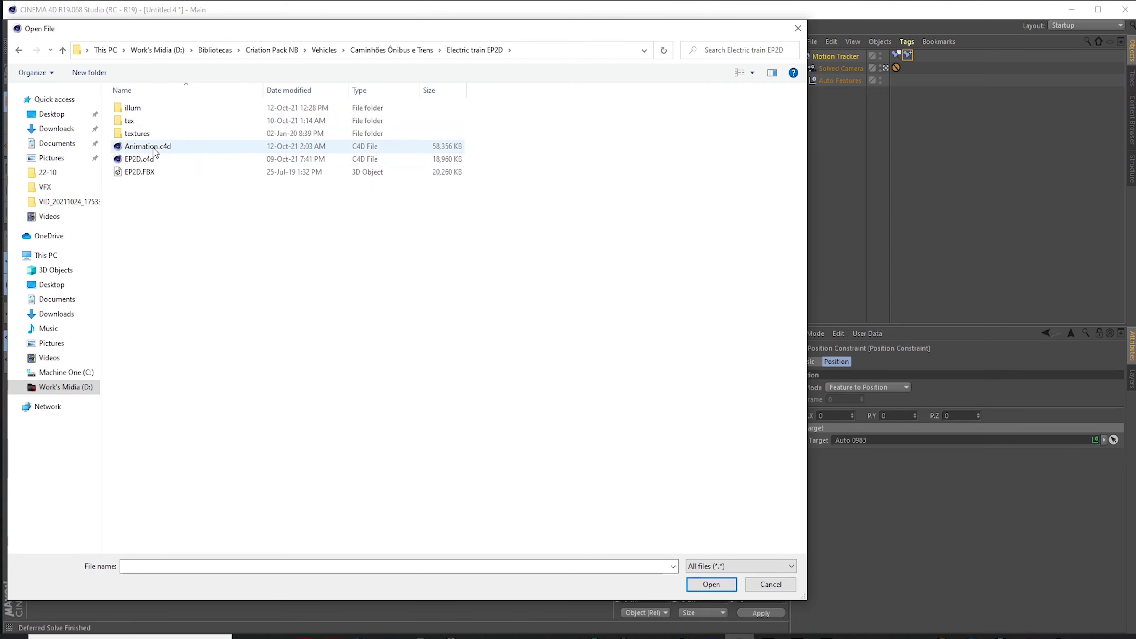
double_click(149, 159)
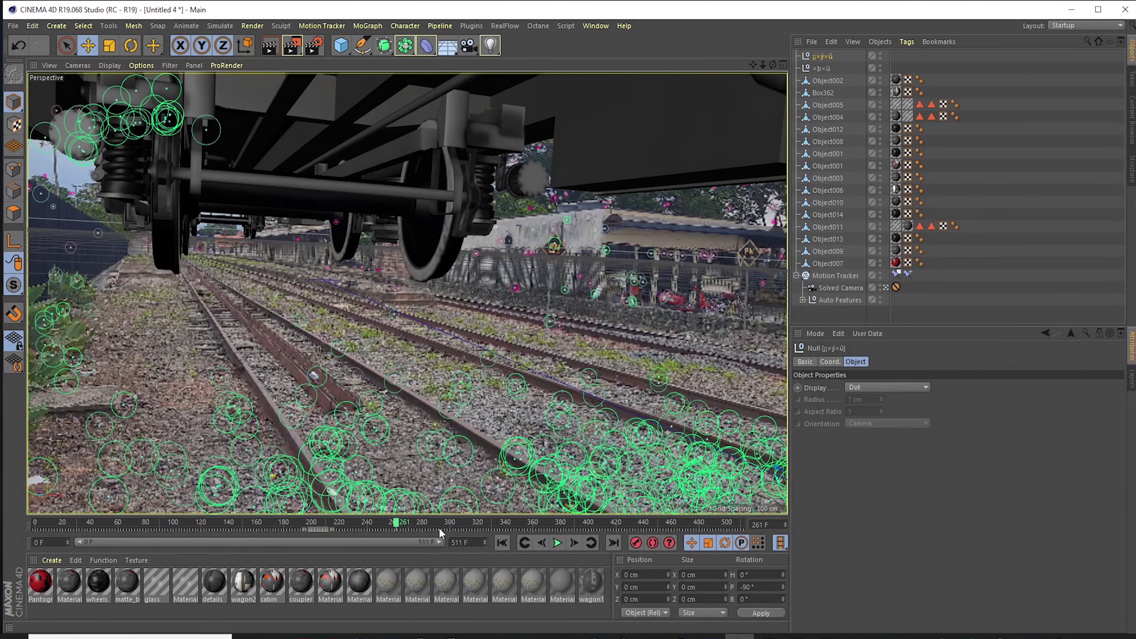
At frame 225, group all of the imported train objects, from Object007 up to the topmost null, under one null
drag(396, 522, 347, 523)
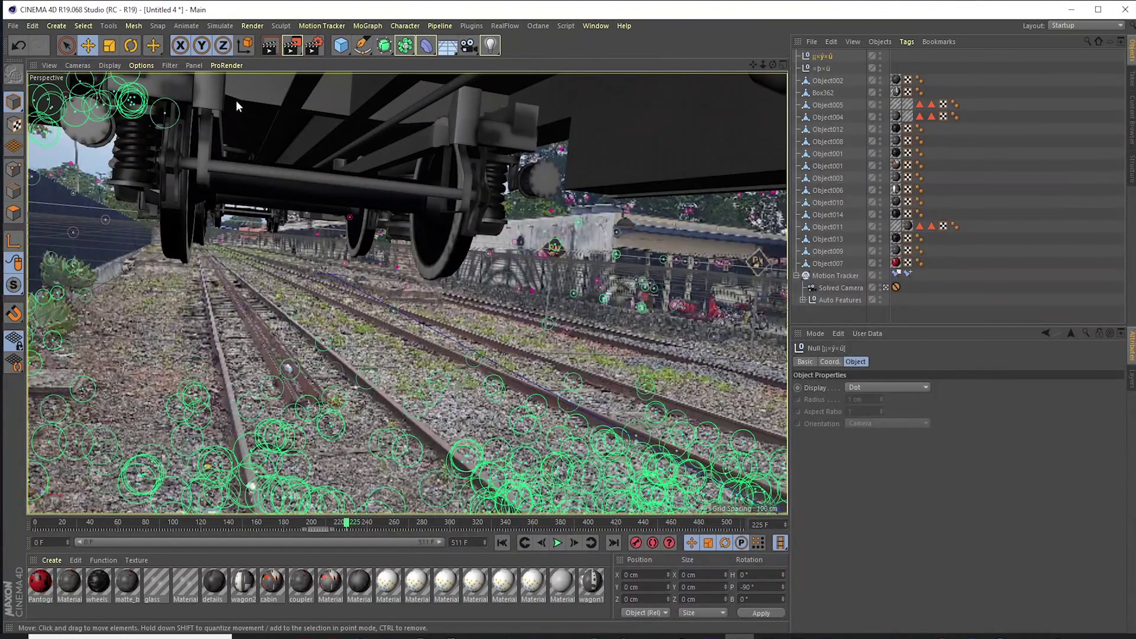
click(828, 263)
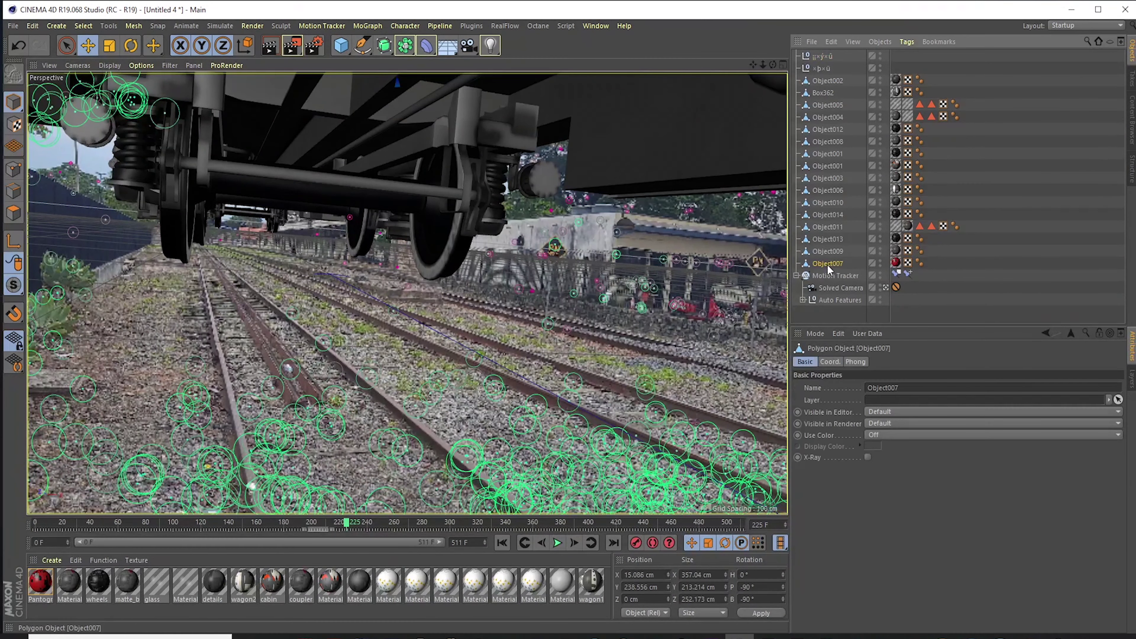
shift+click(823, 56)
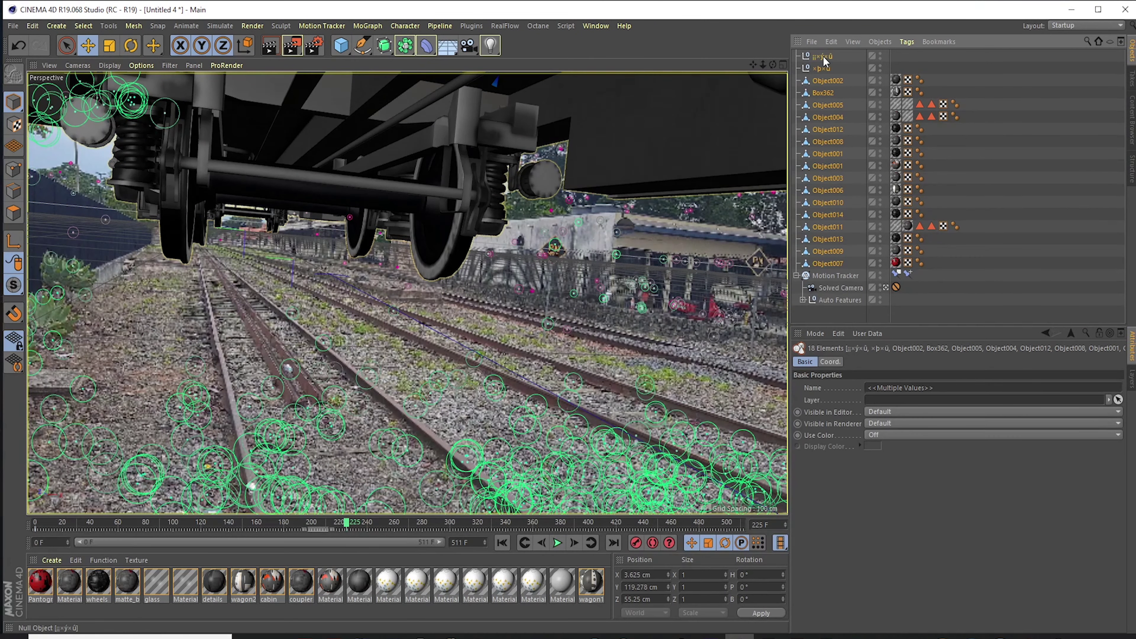
right_click(832, 140)
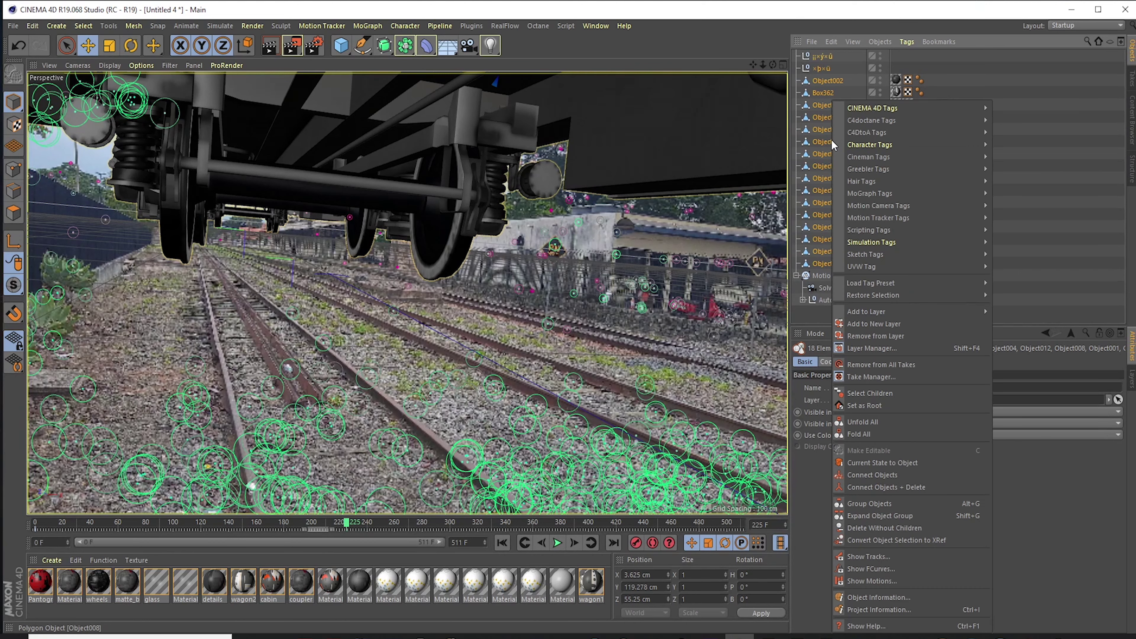
click(884, 504)
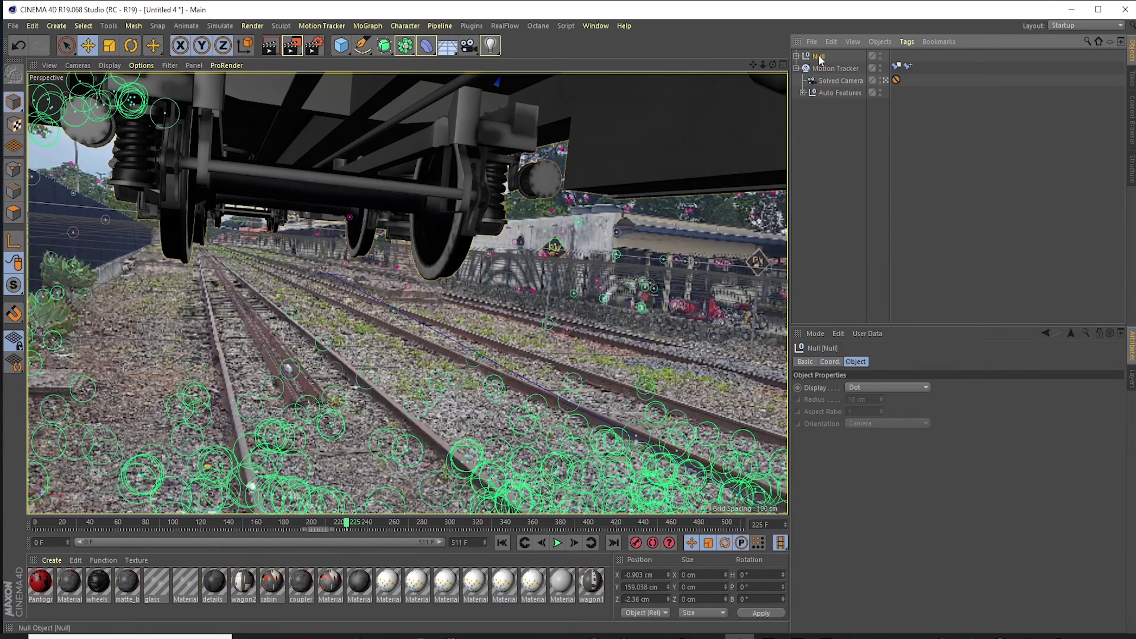
Scale the train's null down uniformly and view the train from outside the solved camera
click(110, 45)
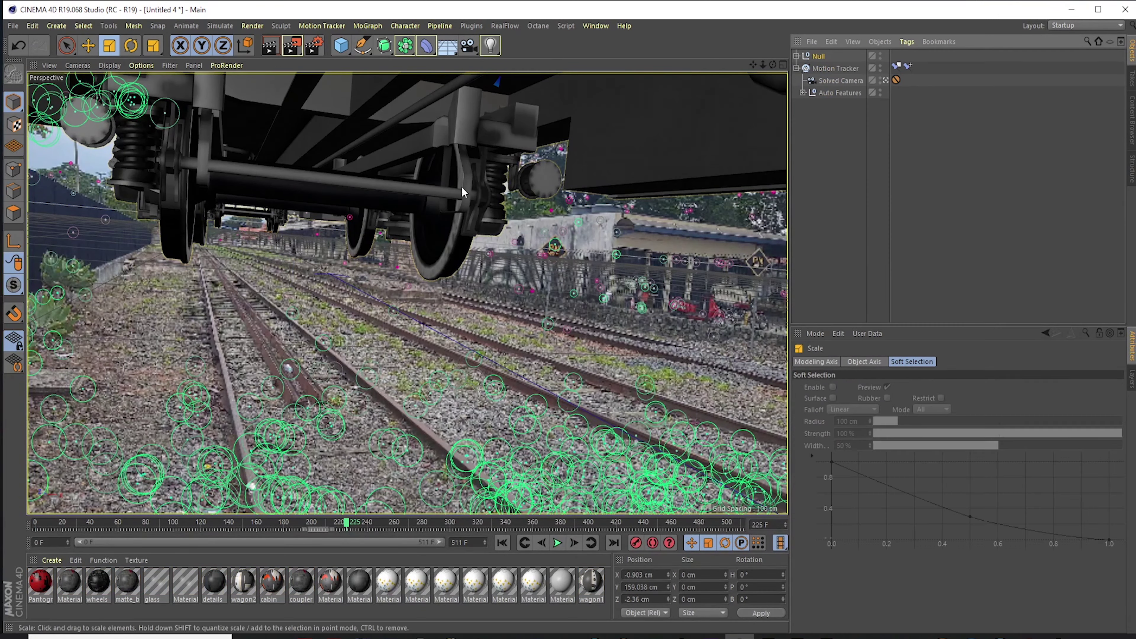
drag(616, 279, 224, 310)
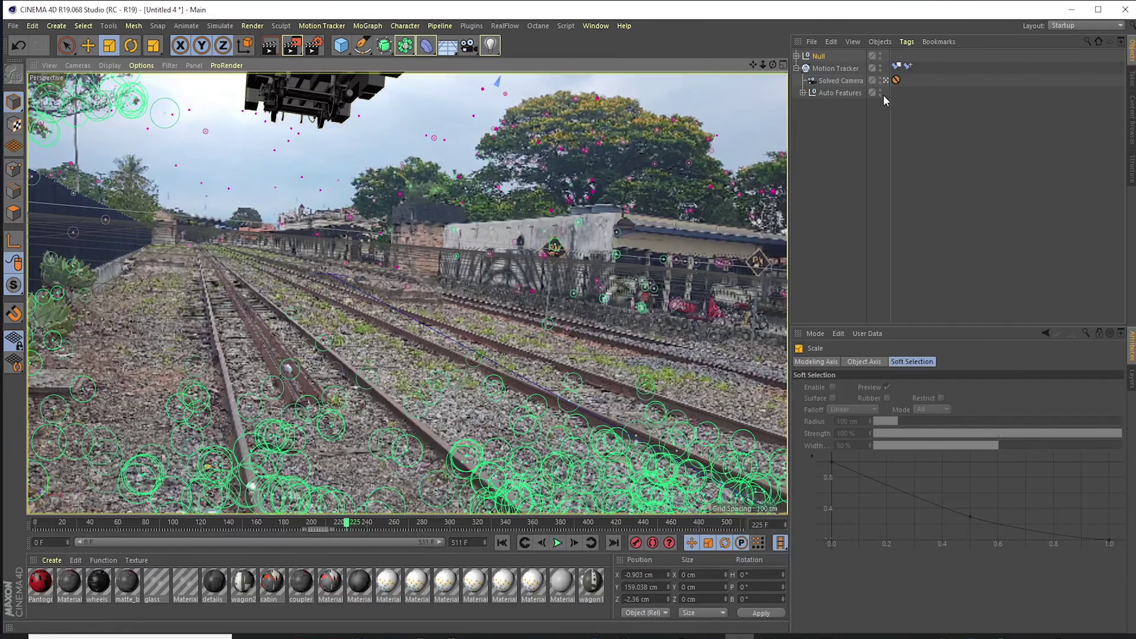
click(885, 81)
drag(763, 66, 649, 65)
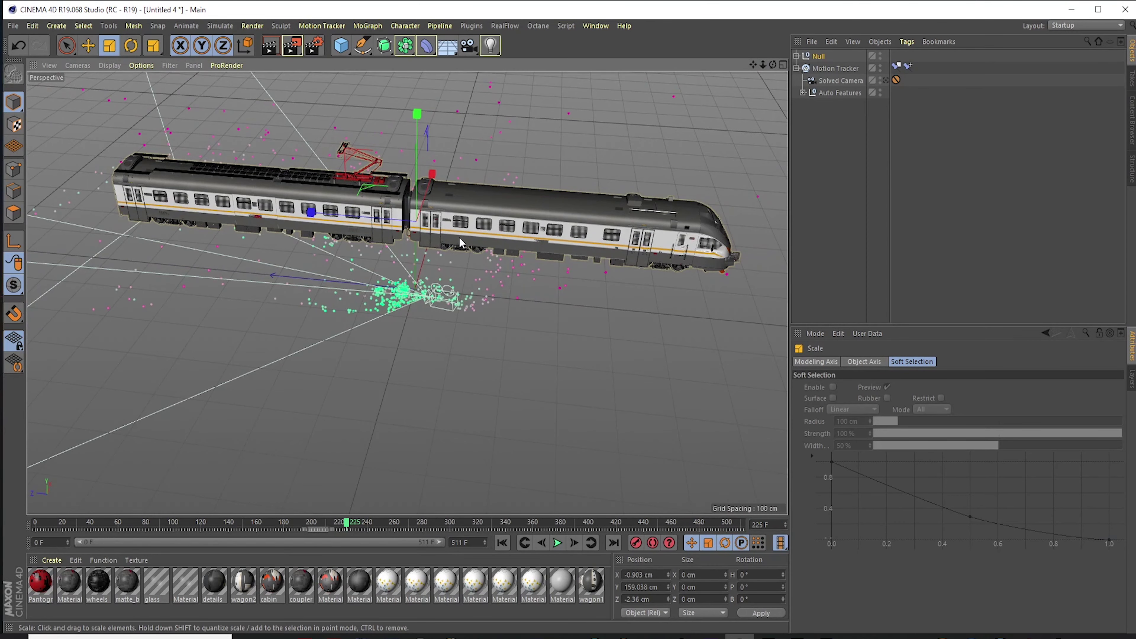
mouse_move(772, 66)
mouse_down()
mouse_move(773, 31)
mouse_move(775, 82)
mouse_move(775, 66)
mouse_up()
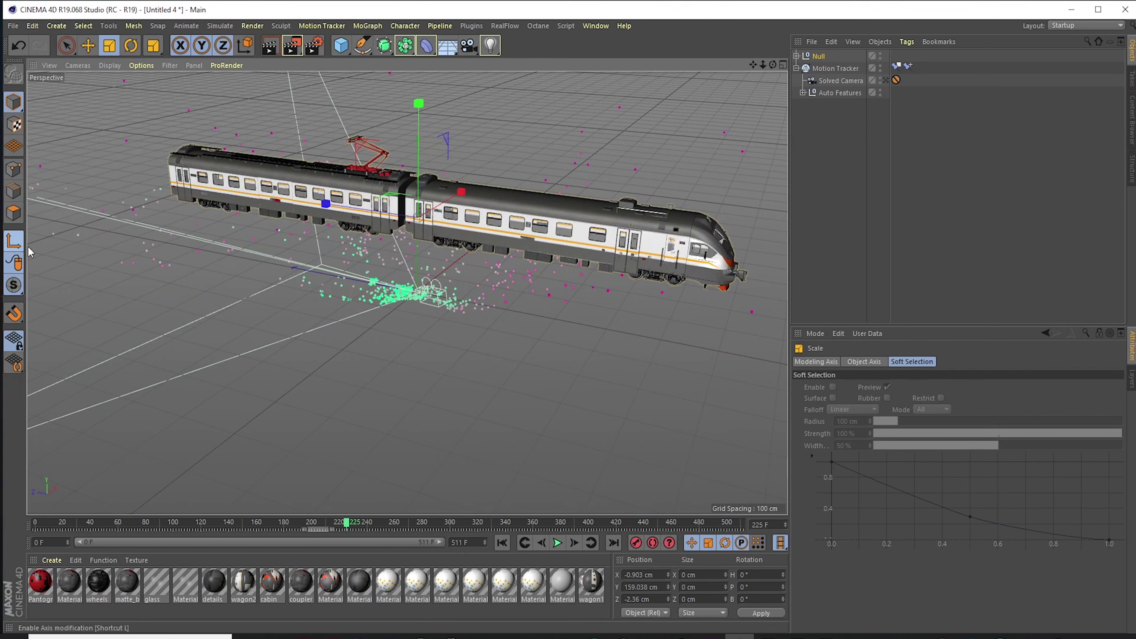
Move the train's null down near the ground track points, to about X 67 cm, Y 37 cm, Z 14 cm
click(88, 46)
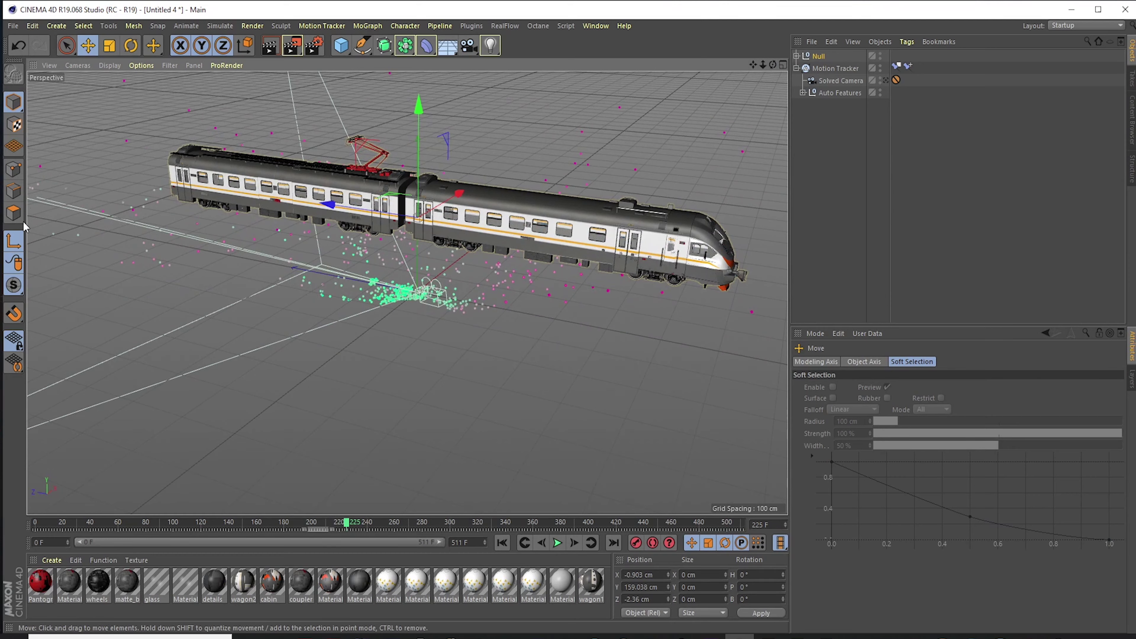
drag(420, 112, 420, 188)
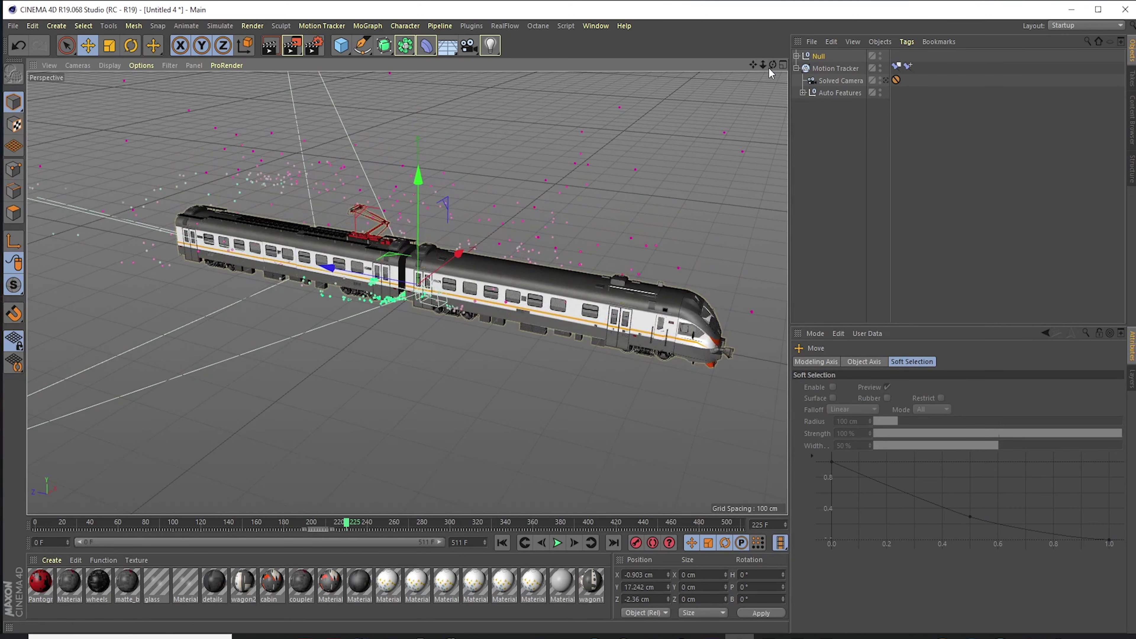
drag(764, 65, 773, 66)
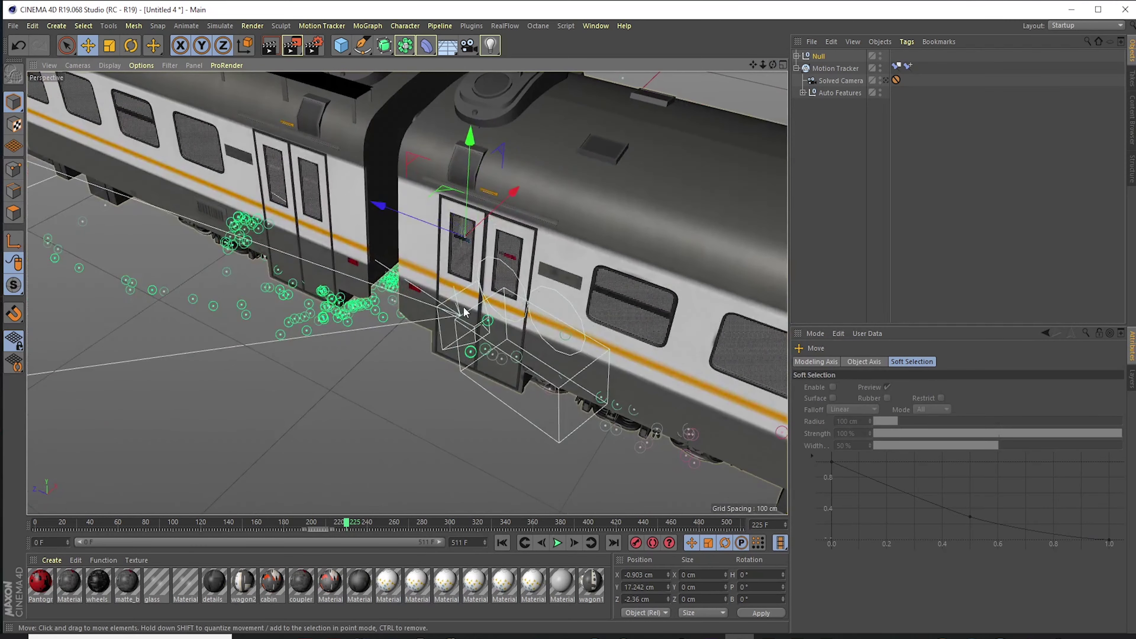
drag(495, 211, 448, 150)
drag(773, 65, 774, 72)
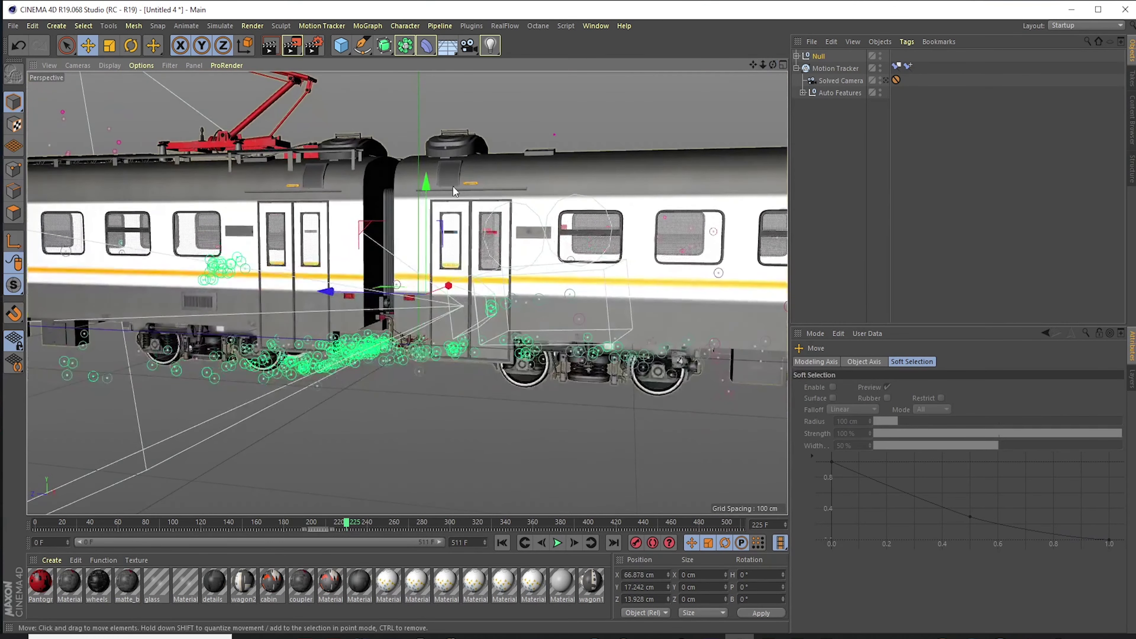
drag(429, 198, 441, 166)
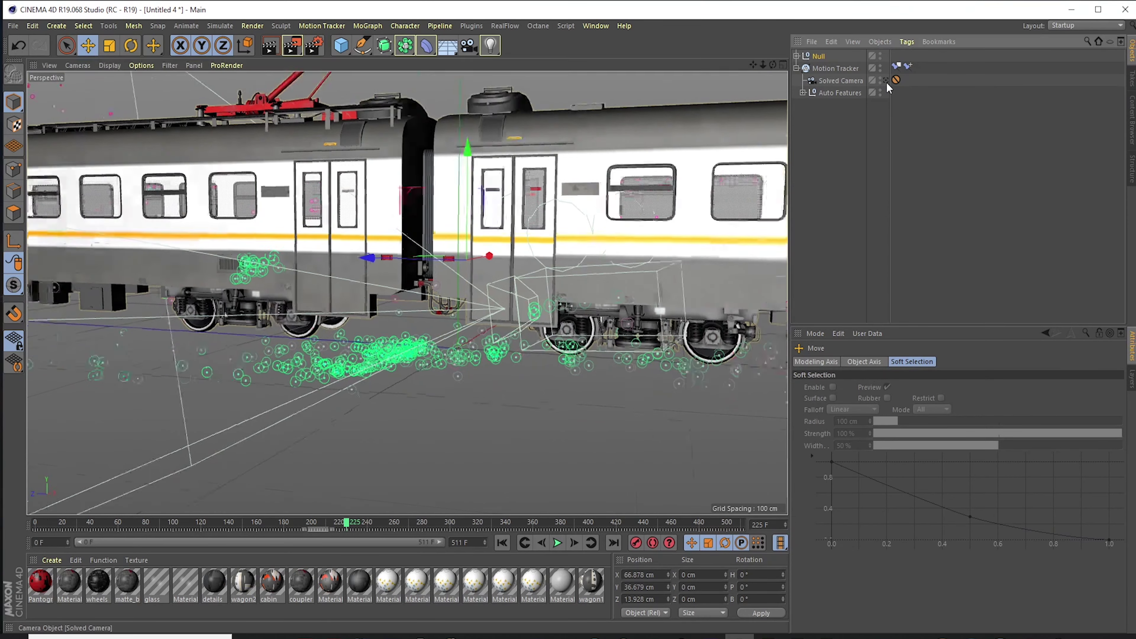
Move the train's null forward along its length to about Z 216 cm and view it through the solved camera
click(886, 81)
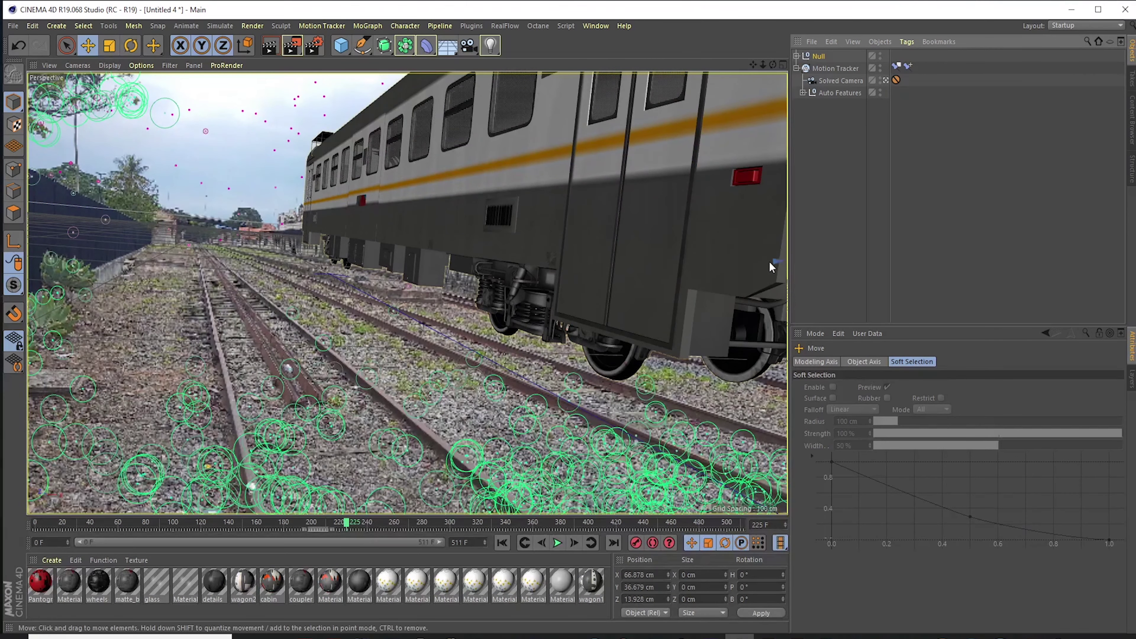
click(886, 81)
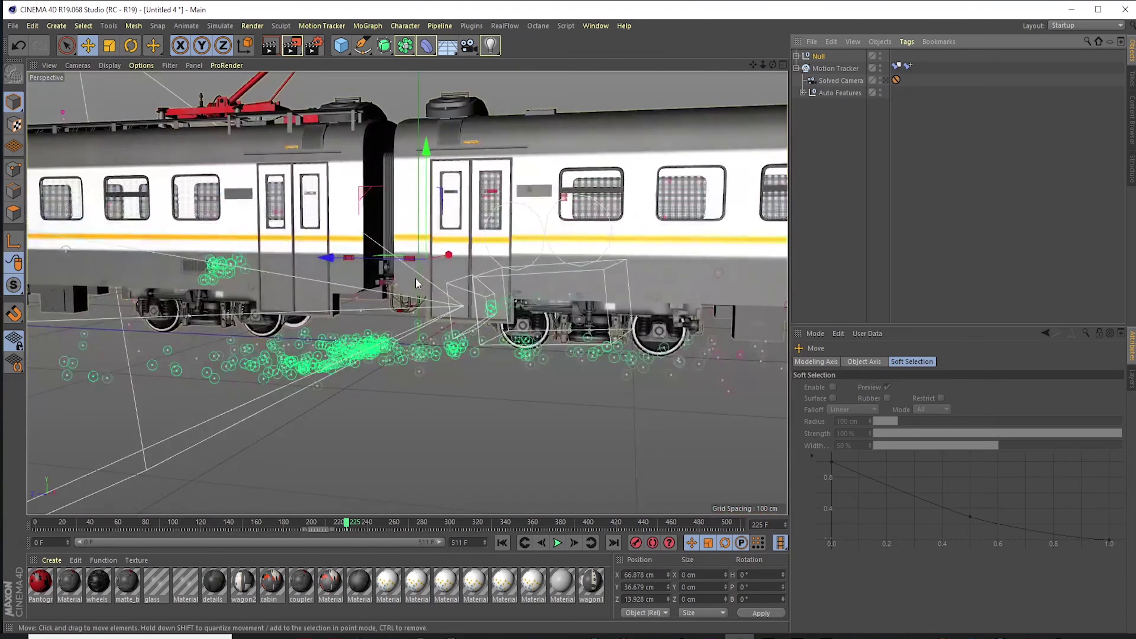
drag(327, 259, 31, 263)
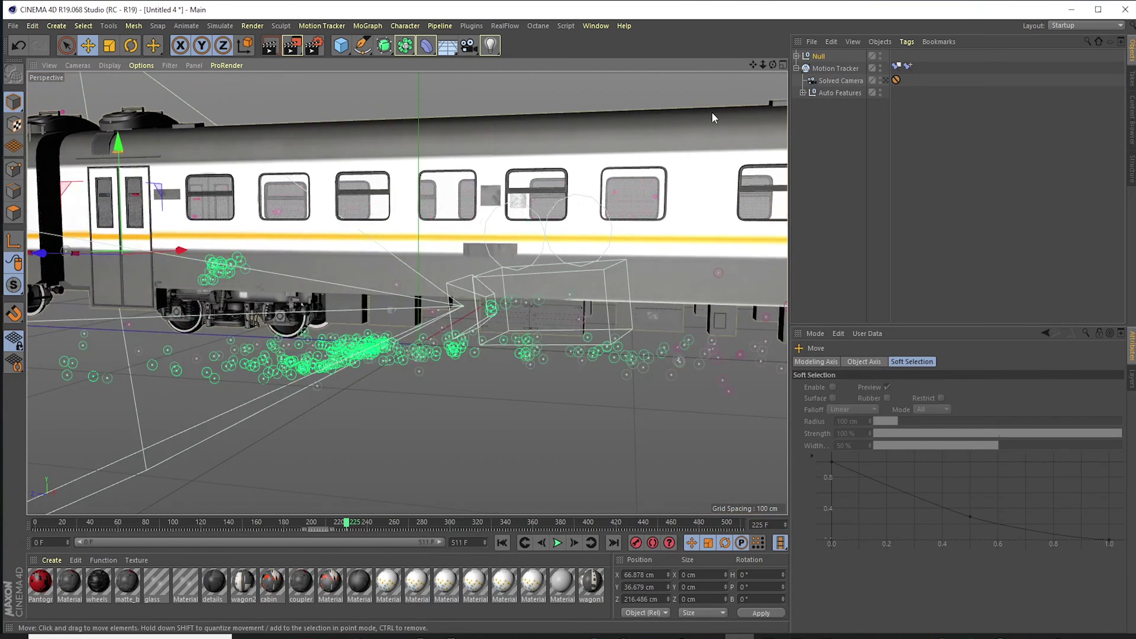
click(886, 80)
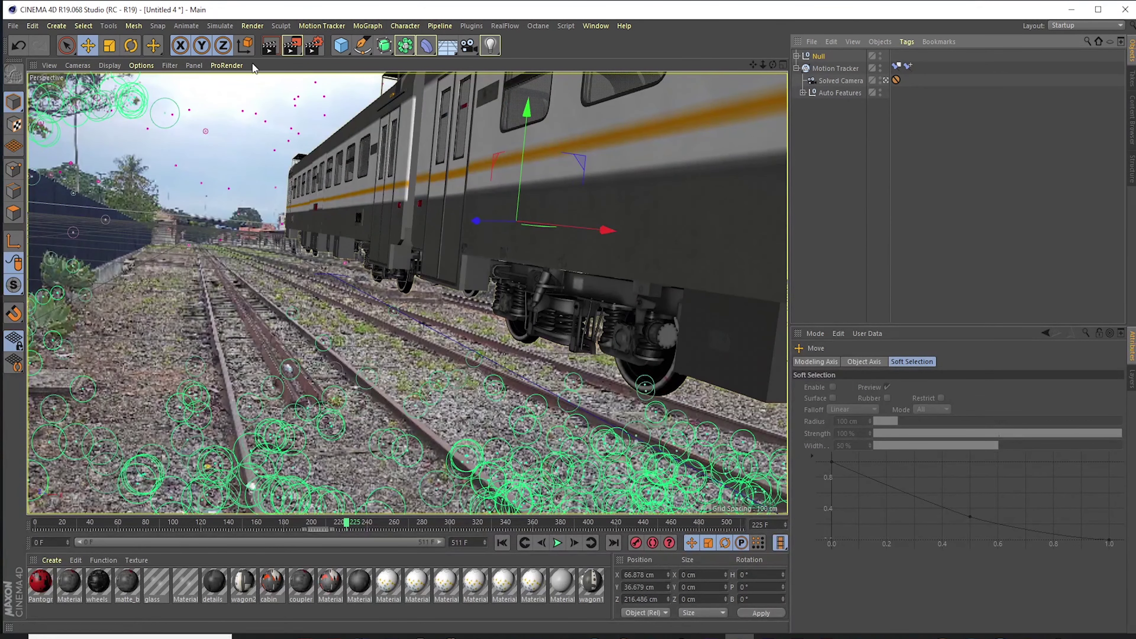
Rotate the train's null to about H 4.3° and B -3° and lower it to about Y 23 cm
click(131, 46)
drag(503, 217, 467, 193)
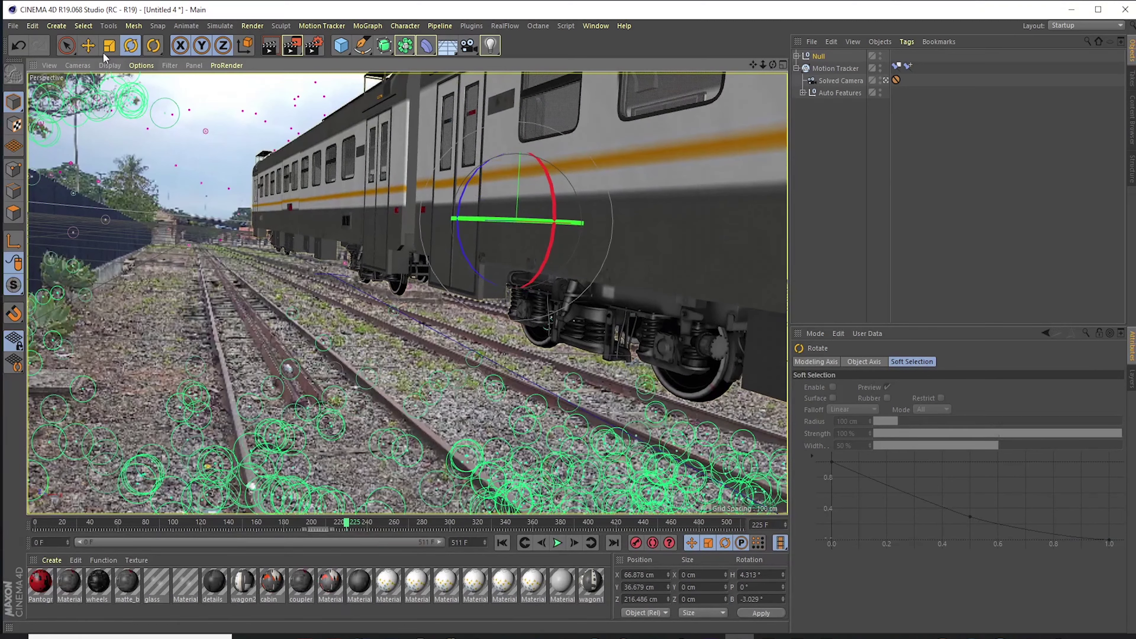
key(e)
drag(522, 116, 530, 148)
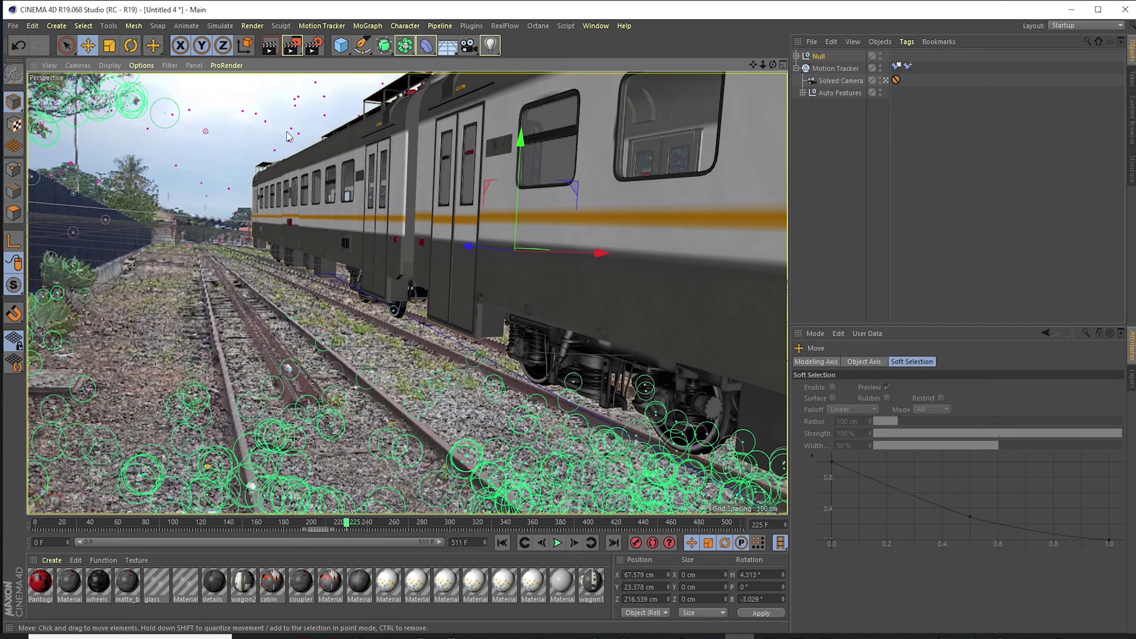
Pitch the train's null to about -1.2° and lower it slightly to about Y 20 cm
click(130, 45)
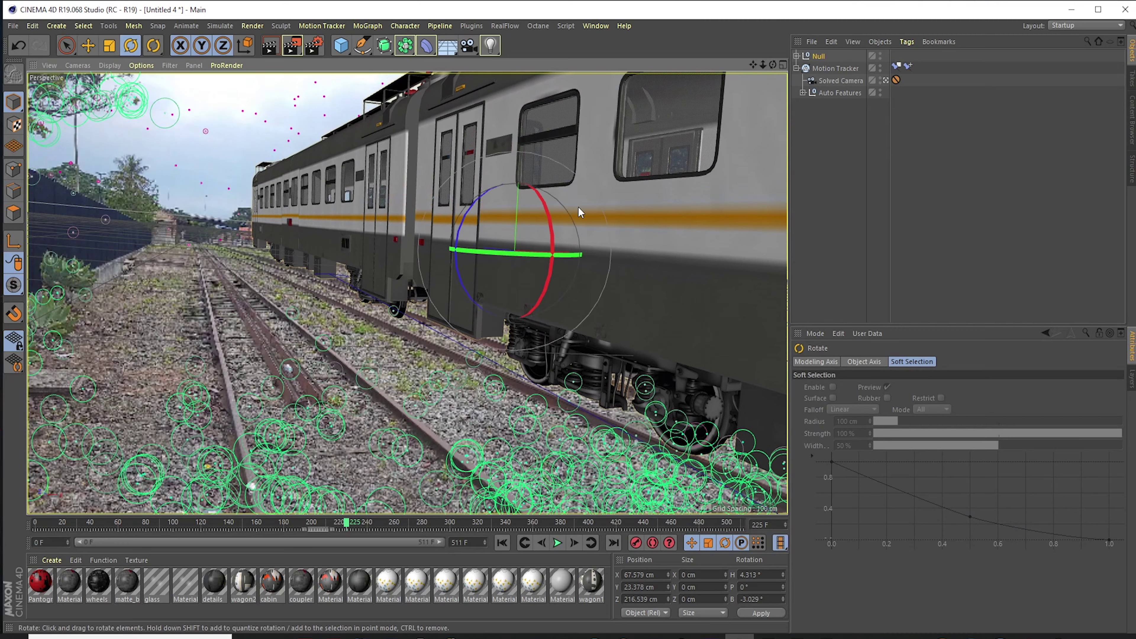
drag(551, 218, 552, 217)
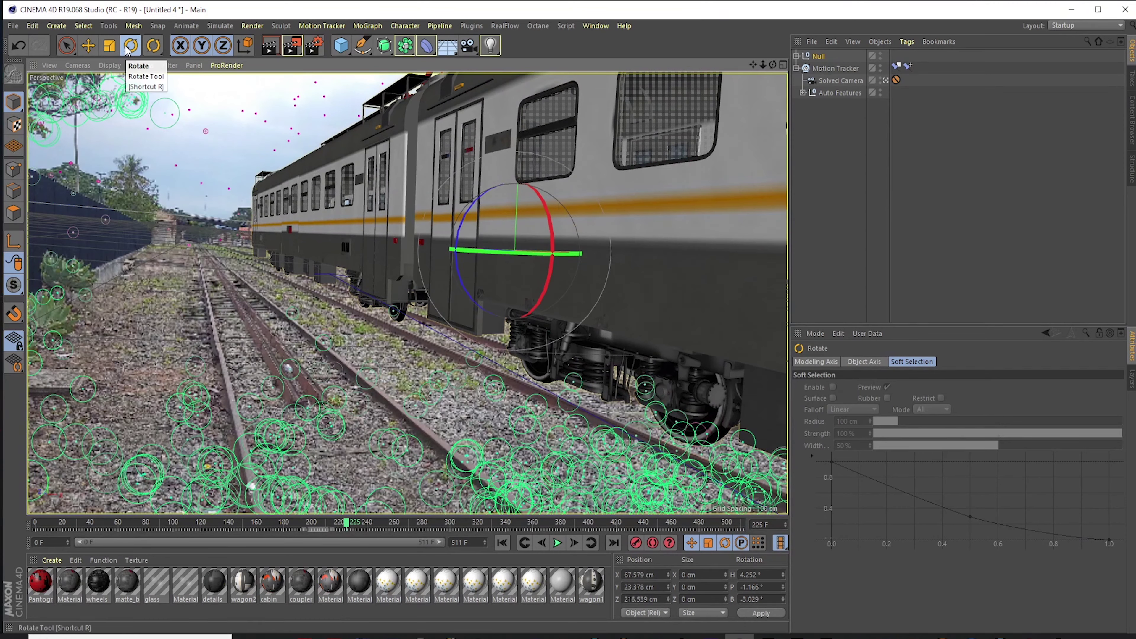
click(88, 46)
drag(517, 164, 519, 170)
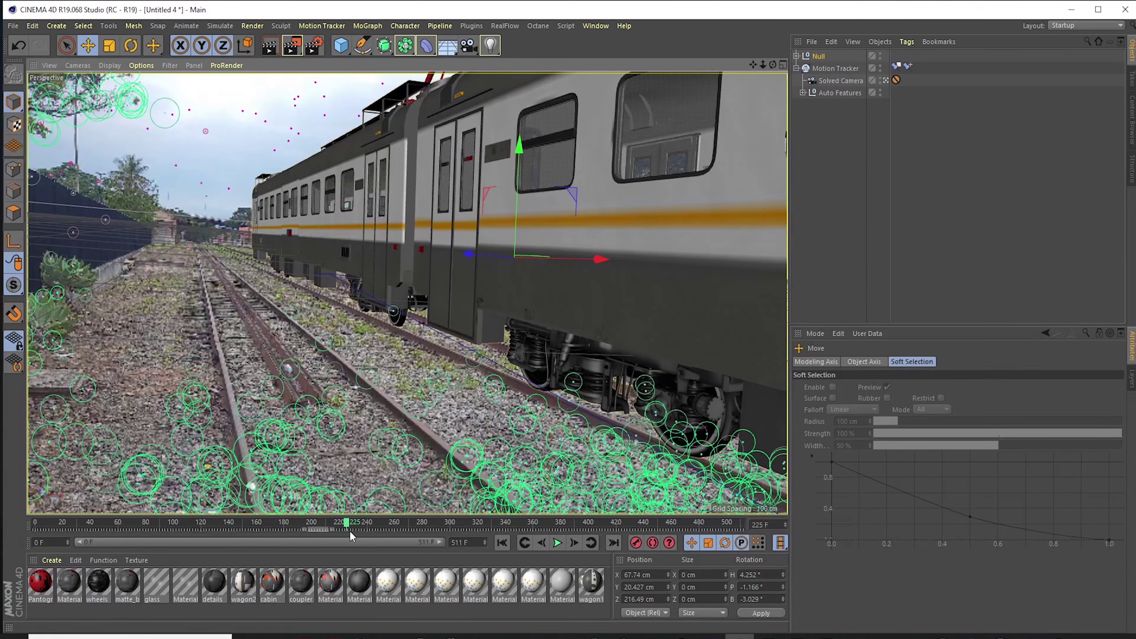
At frame 294, scale the train's null down uniformly and move it onto the rails at about X 97 cm, Y 10 cm
drag(349, 530, 443, 539)
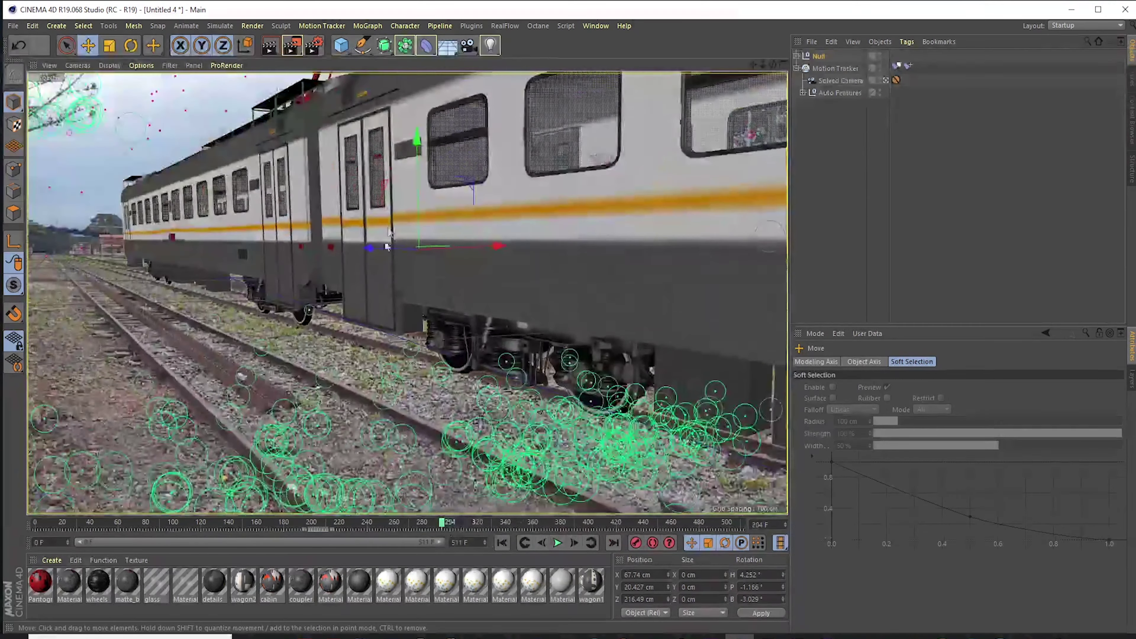
drag(476, 248, 521, 246)
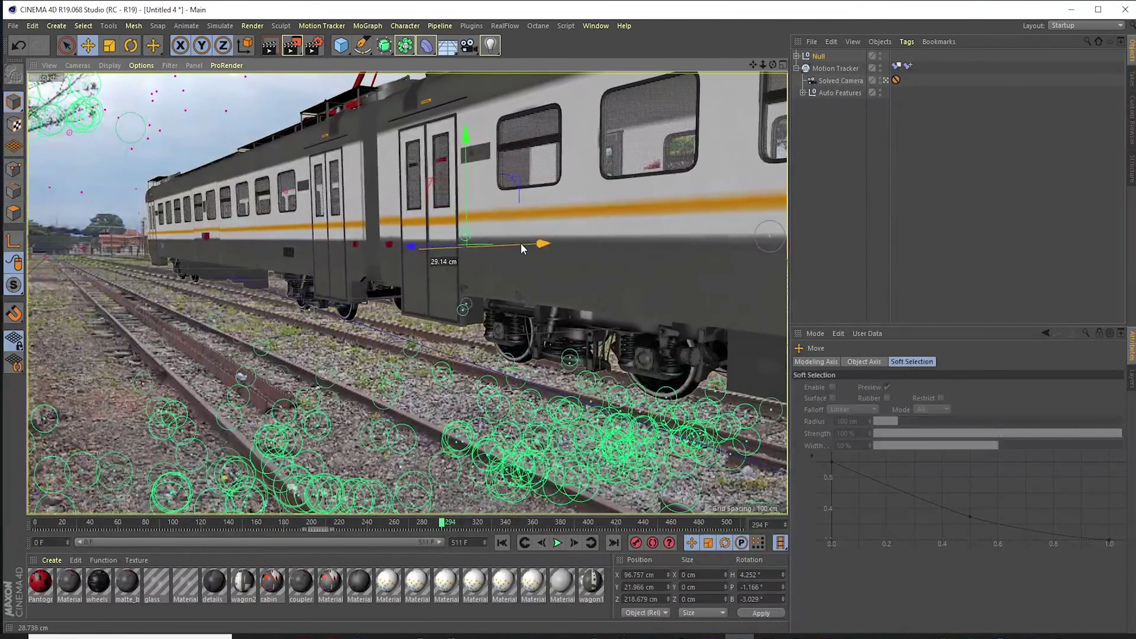
click(111, 46)
drag(500, 220, 432, 234)
click(90, 48)
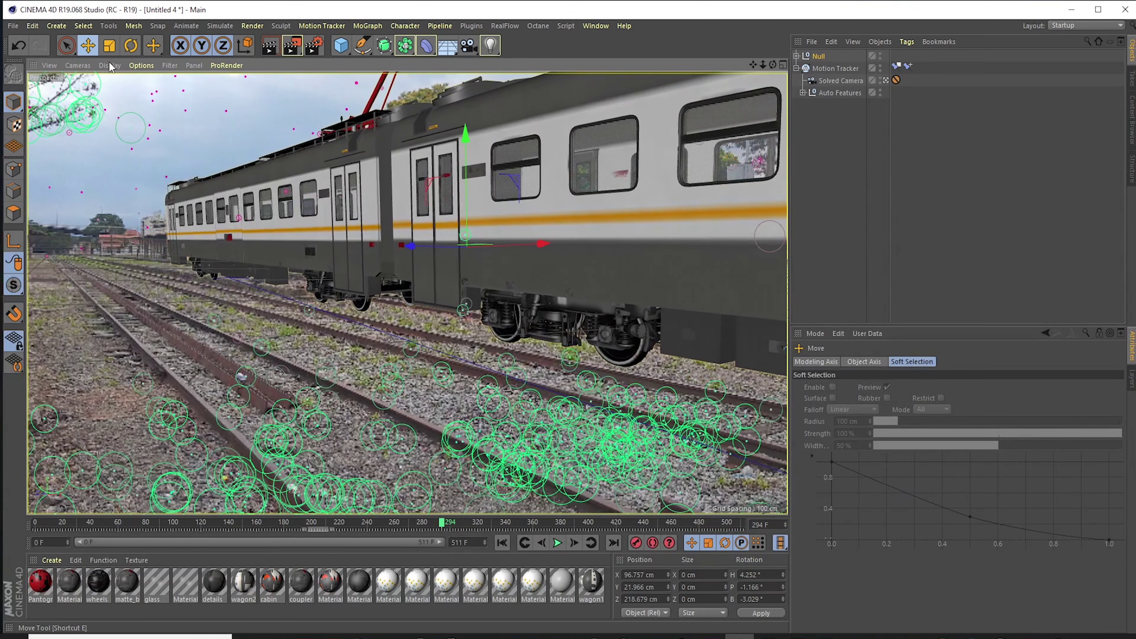
drag(467, 148, 476, 175)
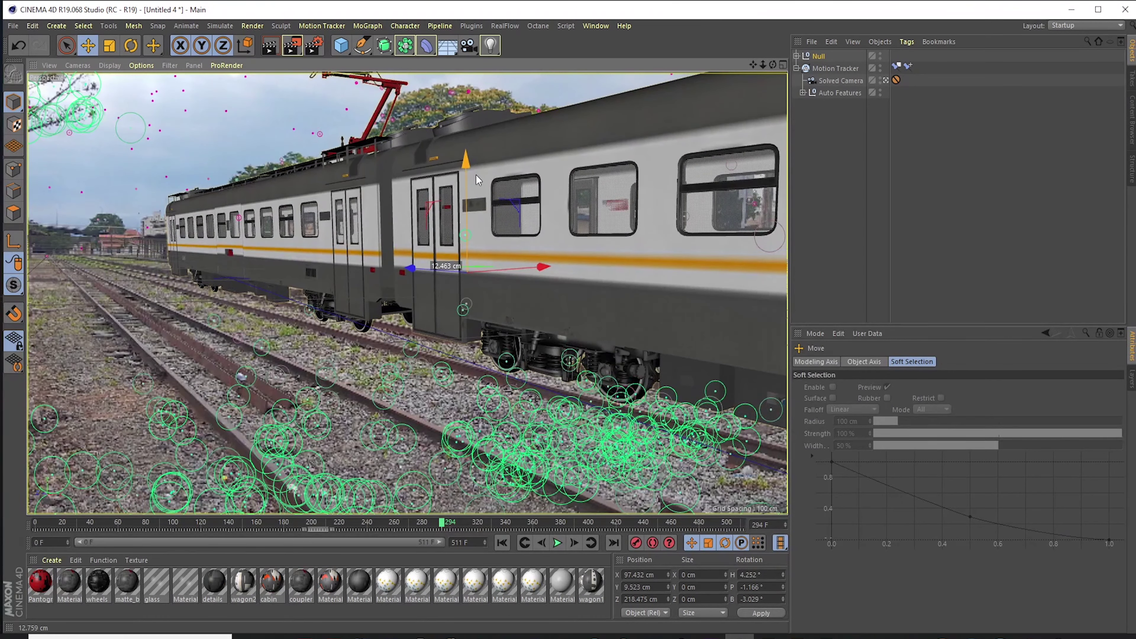
drag(477, 175, 476, 175)
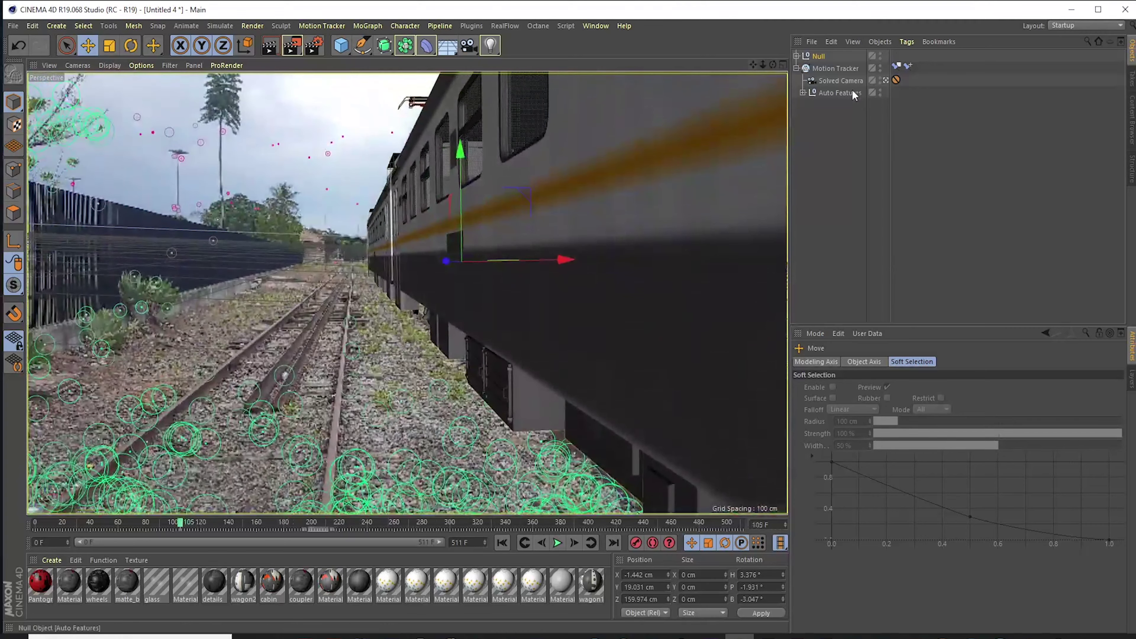
At frame 0, move the train far down the track to about X -64 cm, Y -17 cm, Z 1225 cm and record a keyframe
click(886, 80)
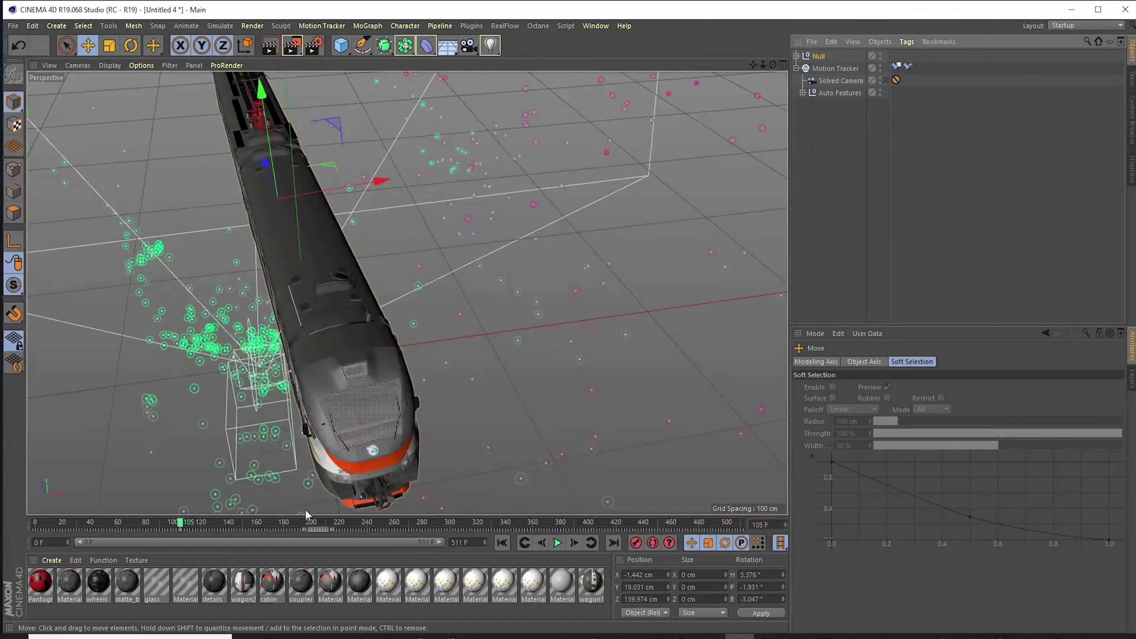
drag(764, 65, 256, 496)
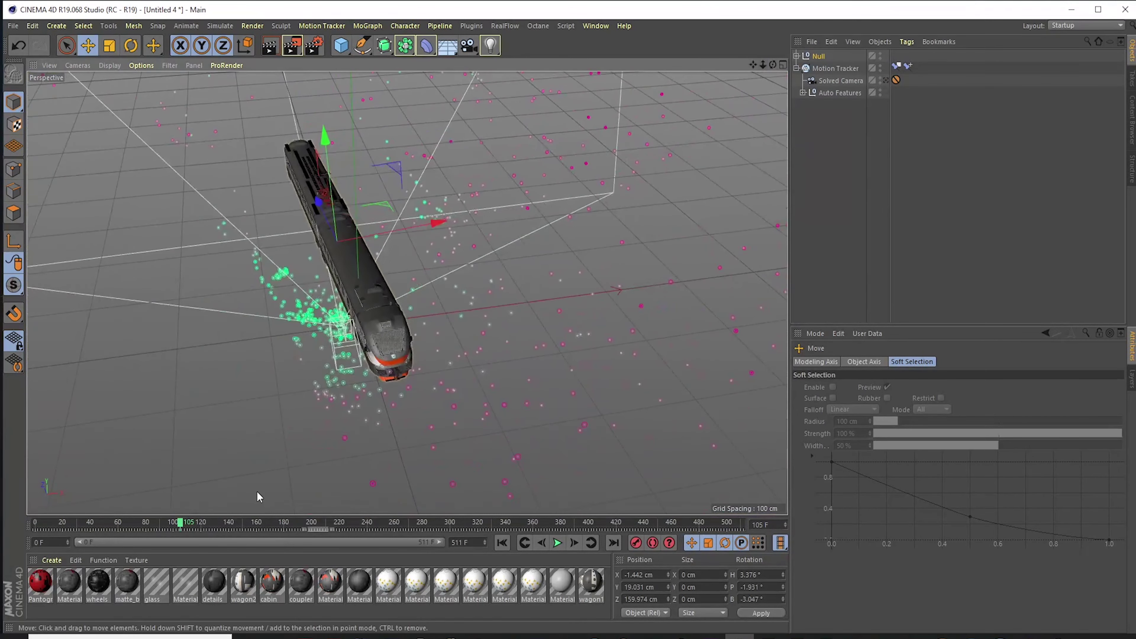
drag(773, 65, 343, 380)
drag(180, 524, 24, 534)
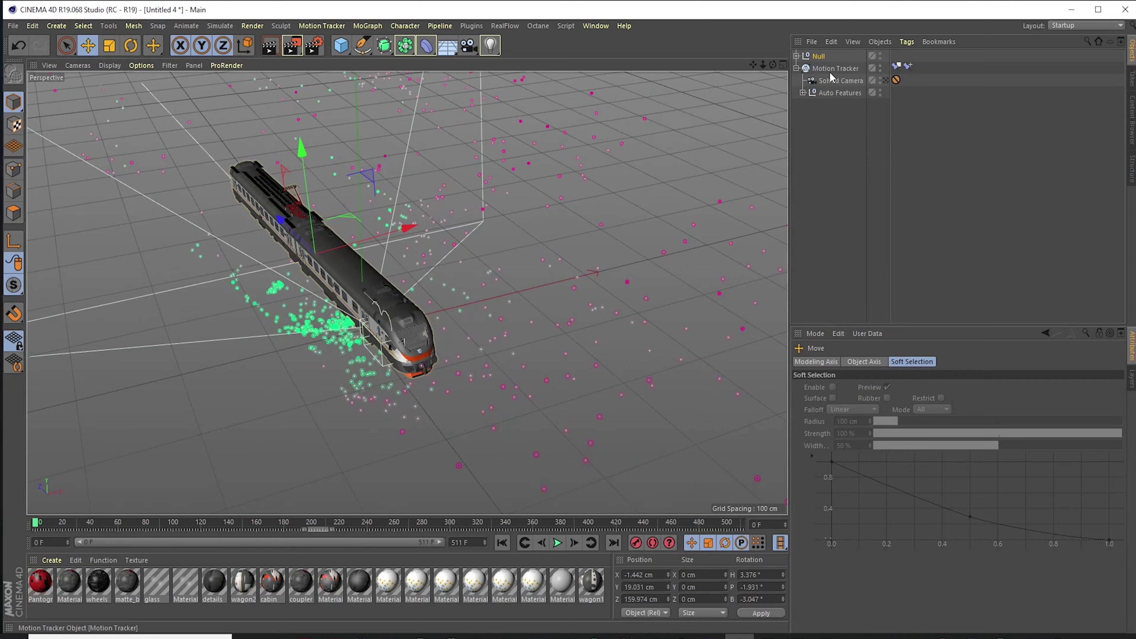
click(886, 81)
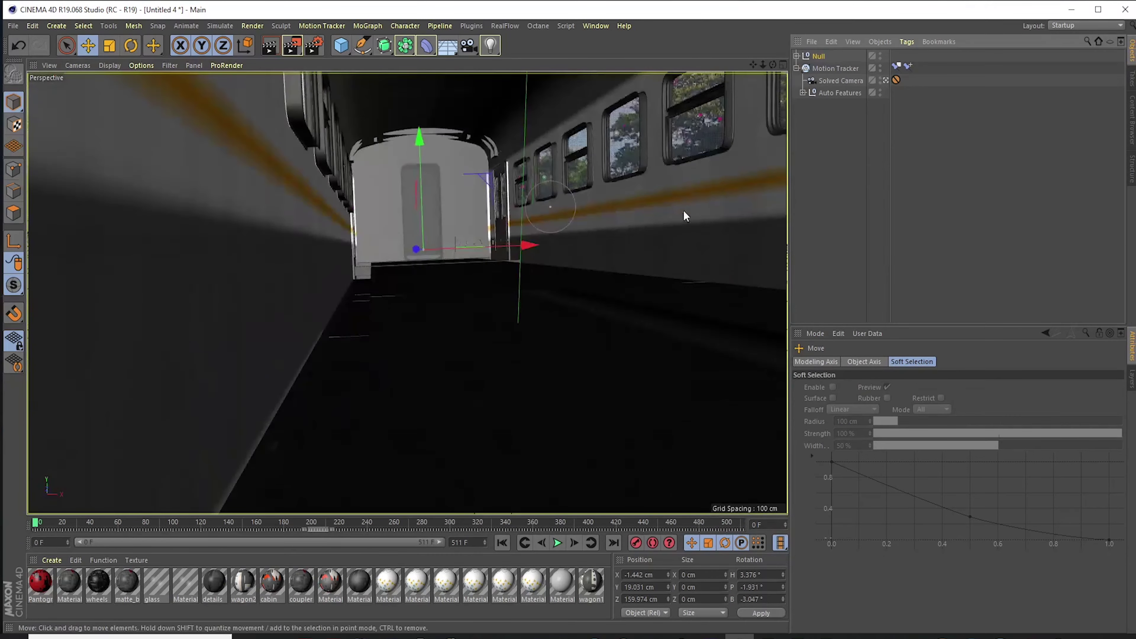
mouse_move(36, 525)
mouse_down()
mouse_move(374, 538)
mouse_move(34, 534)
mouse_up()
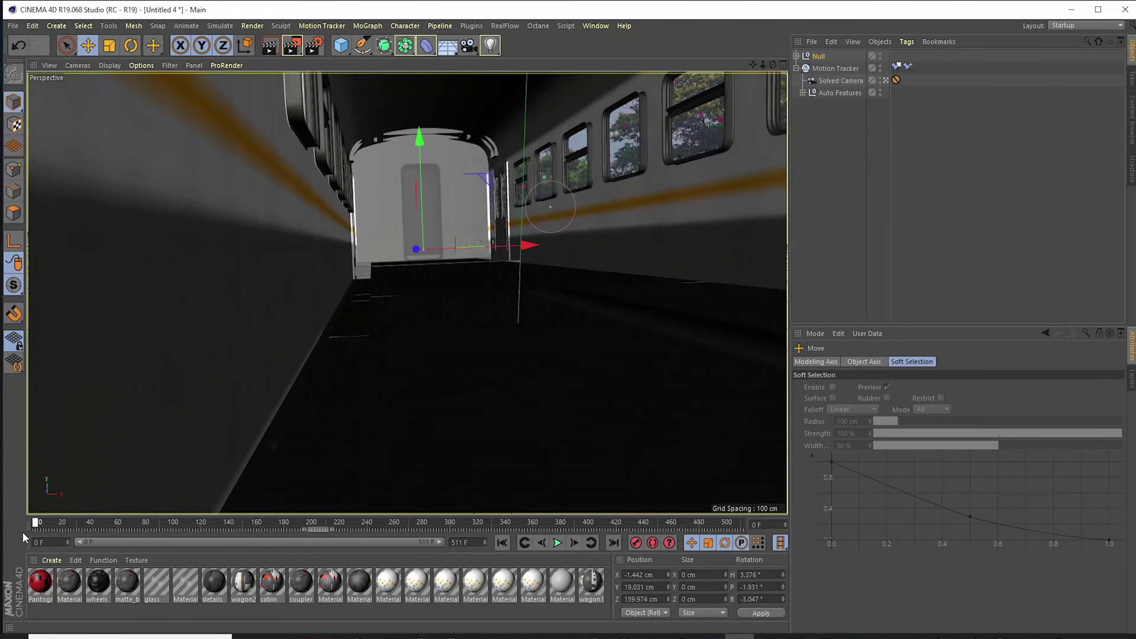
drag(412, 247, 379, 256)
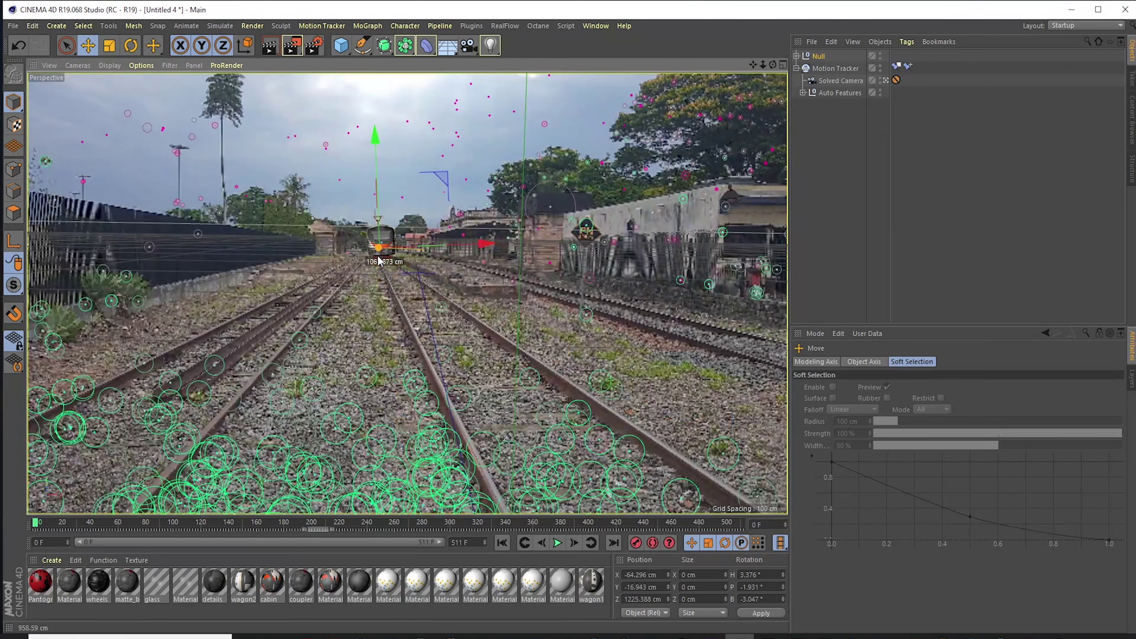
click(636, 545)
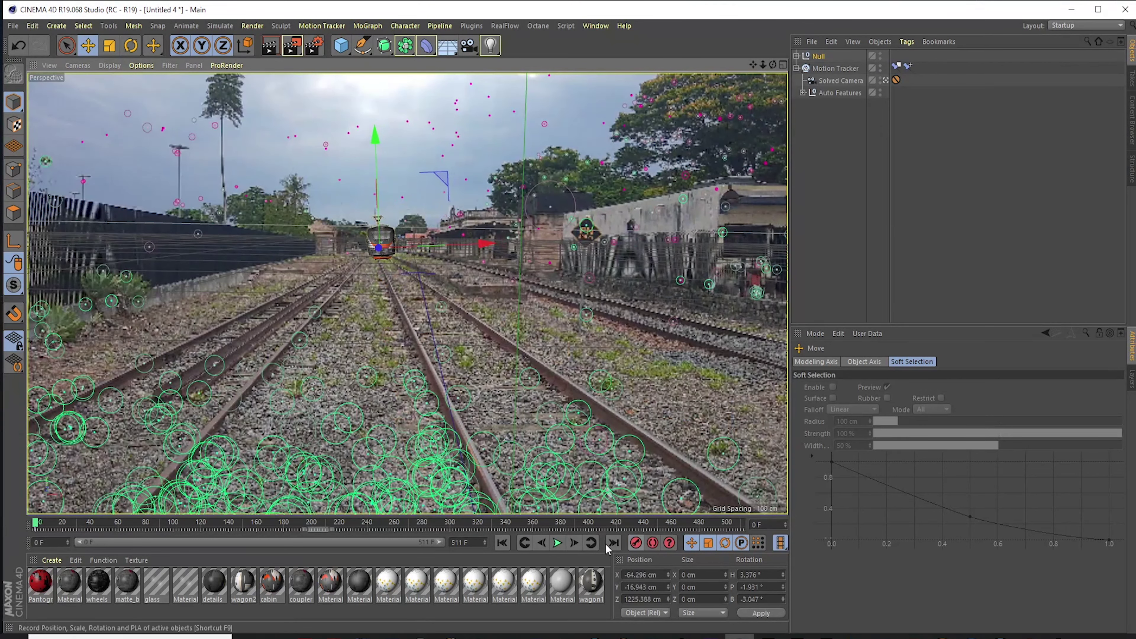
At frame 511, move the train past the solved camera to about X 39 cm, Y 42 cm, Z -521 cm and record a keyframe
drag(36, 525, 742, 524)
click(886, 81)
drag(140, 79, 685, 577)
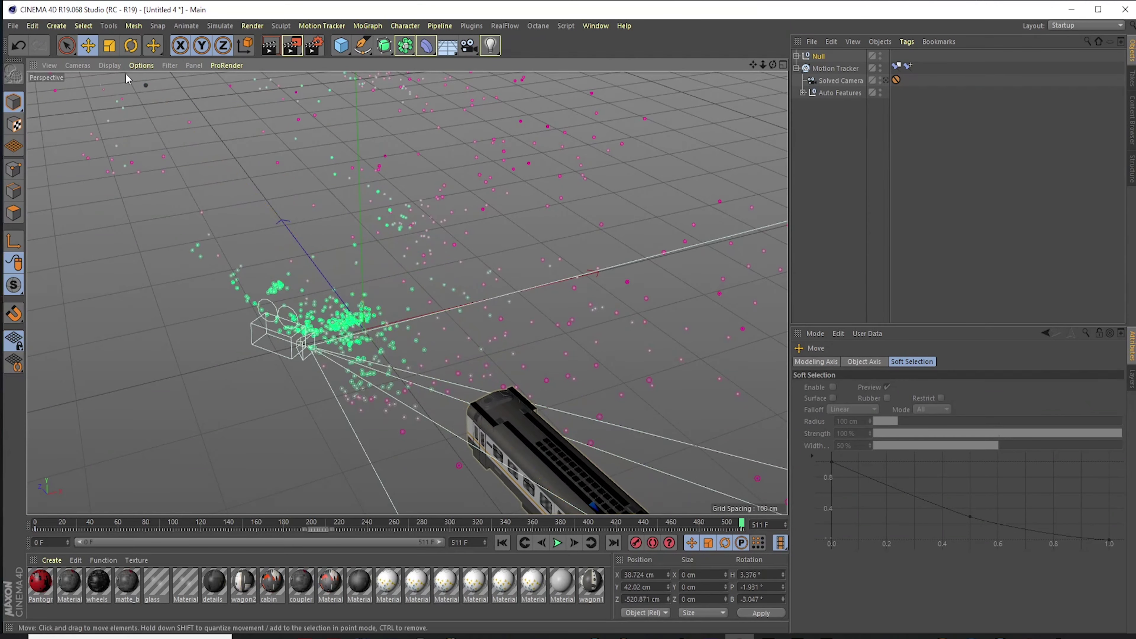
click(636, 544)
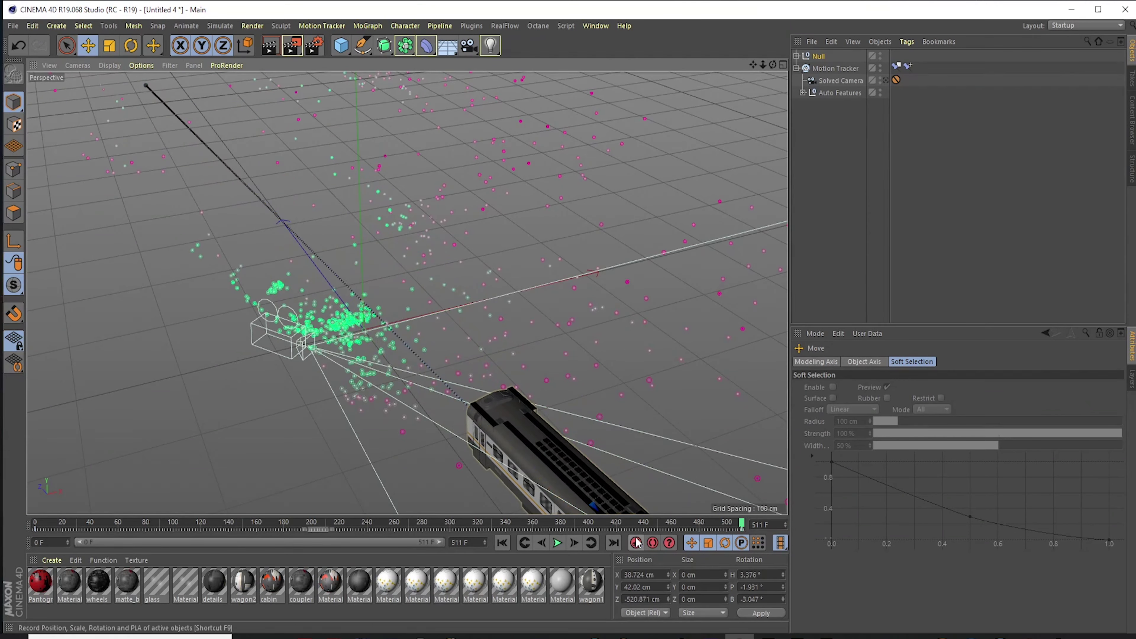
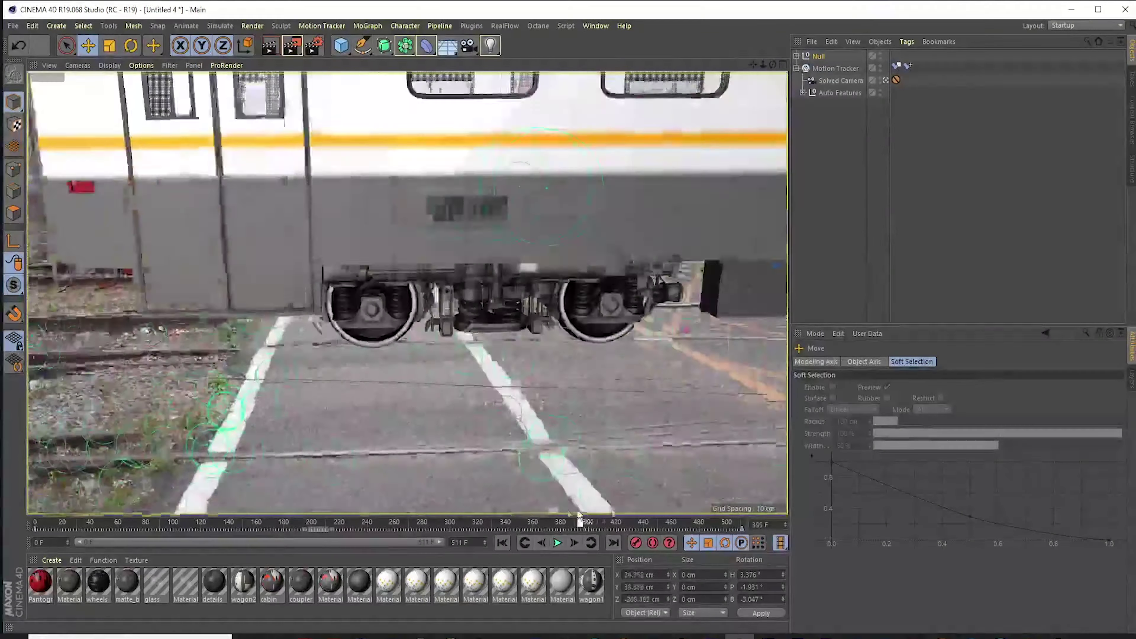
Review the train's movement against the footage across the timeline and preview-render the view at frame 0
drag(579, 515, 464, 520)
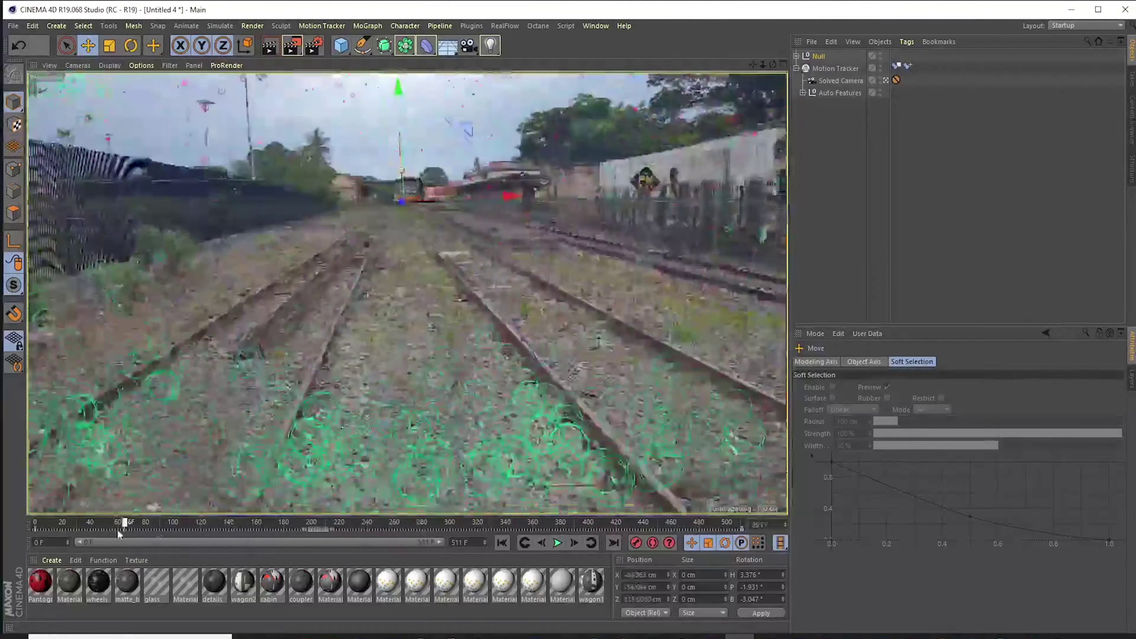
drag(119, 535, 33, 532)
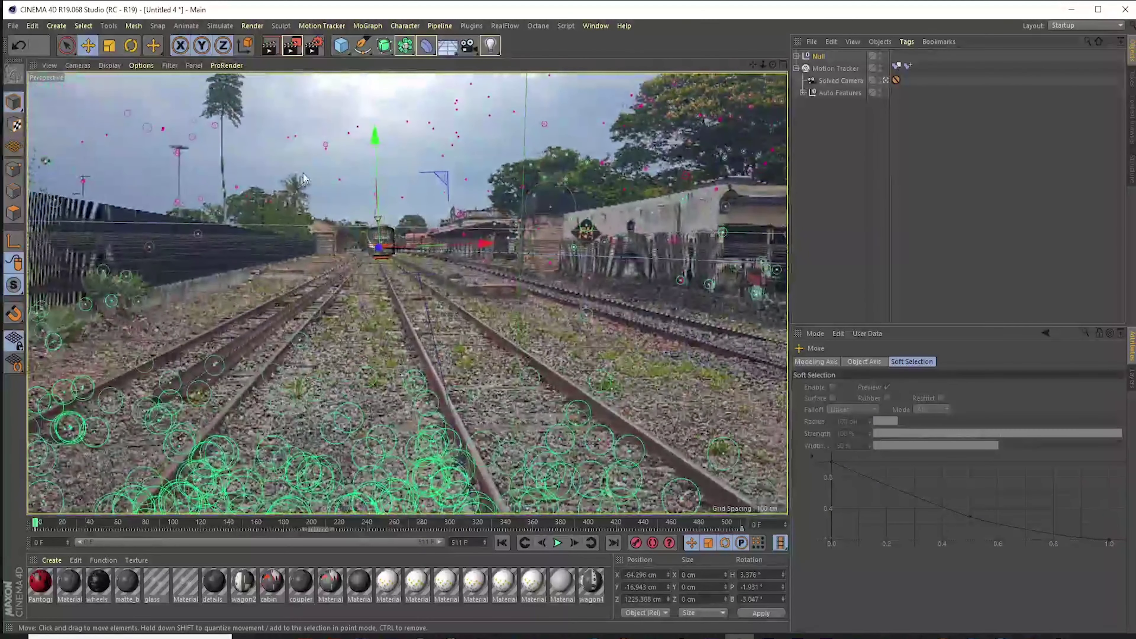
click(274, 50)
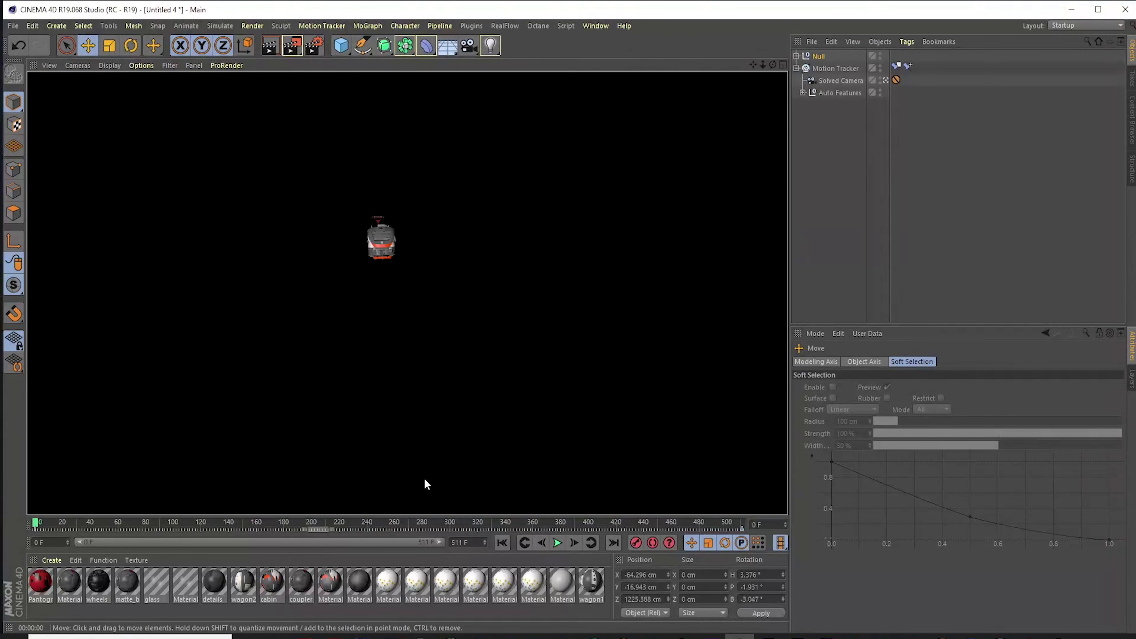
click(46, 526)
drag(46, 527, 372, 511)
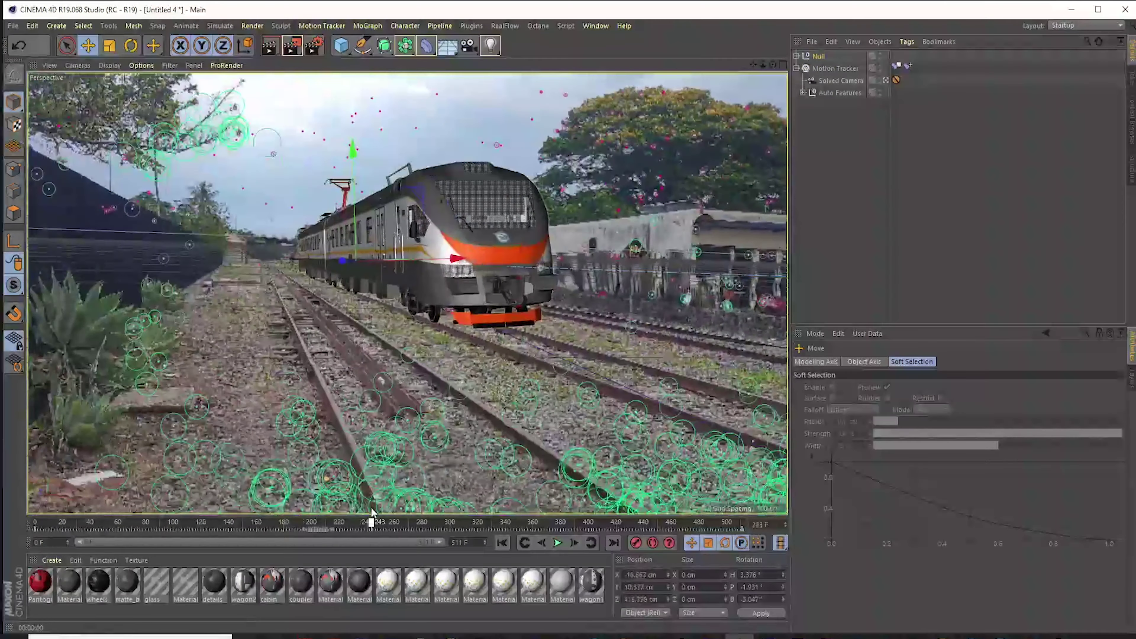
drag(371, 511, 364, 513)
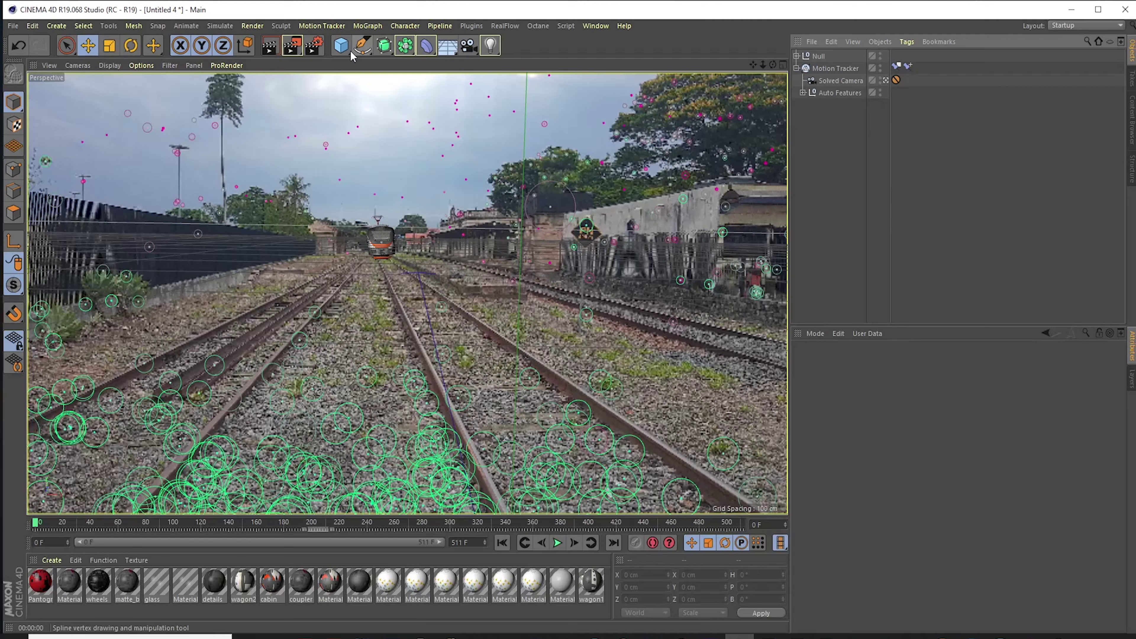
Add a plane under the train and enlarge it to about 502 cm wide and 1073 cm high
drag(341, 45, 429, 83)
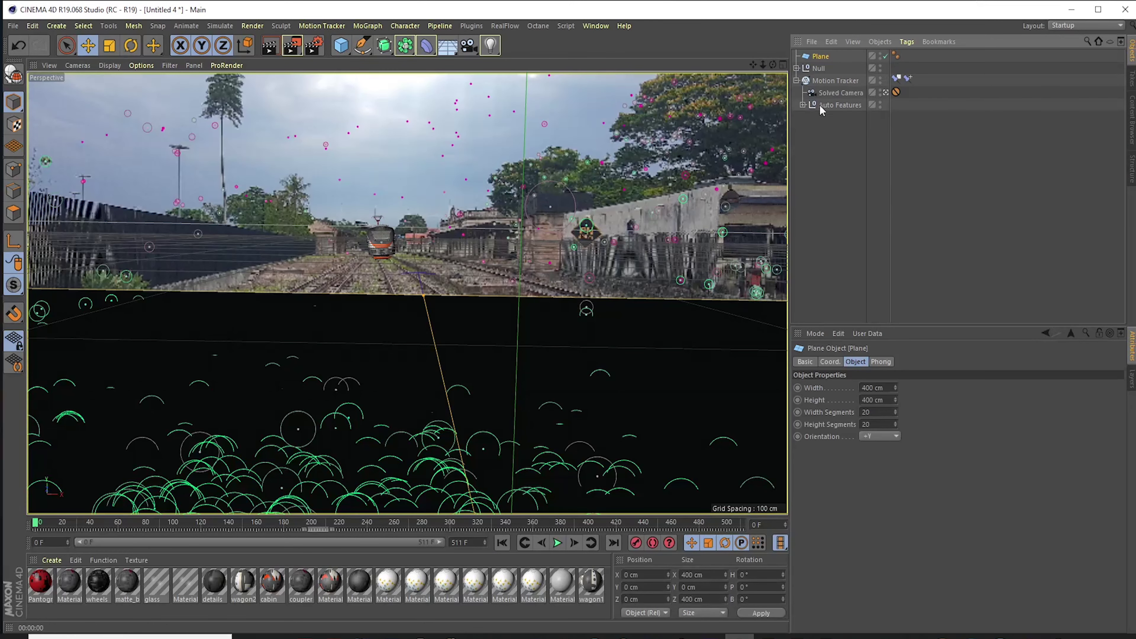
drag(237, 527, 503, 534)
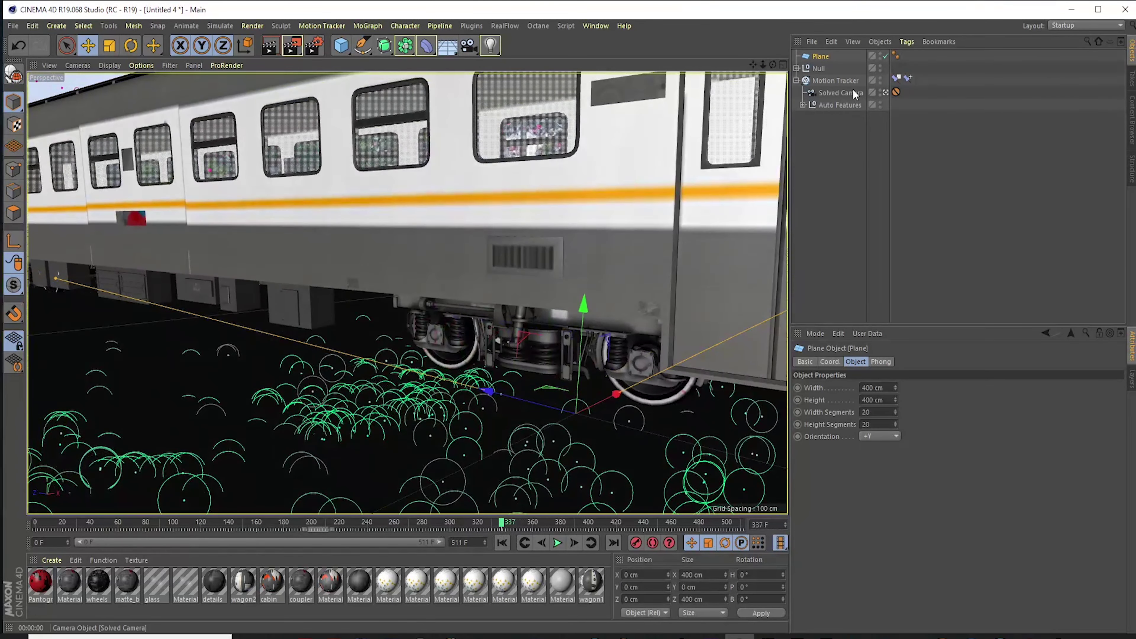
click(886, 92)
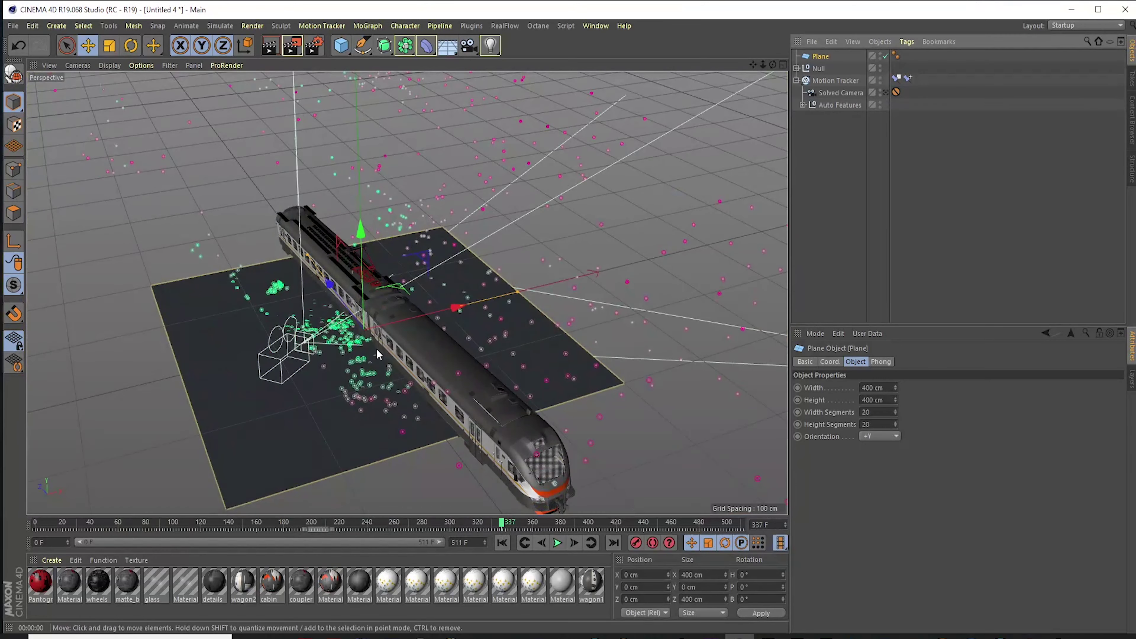
drag(305, 260, 260, 157)
drag(515, 292, 553, 283)
Tilt the ground plane to a pitch of about -2.6° so it follows the train and ground track points
drag(773, 66, 872, 27)
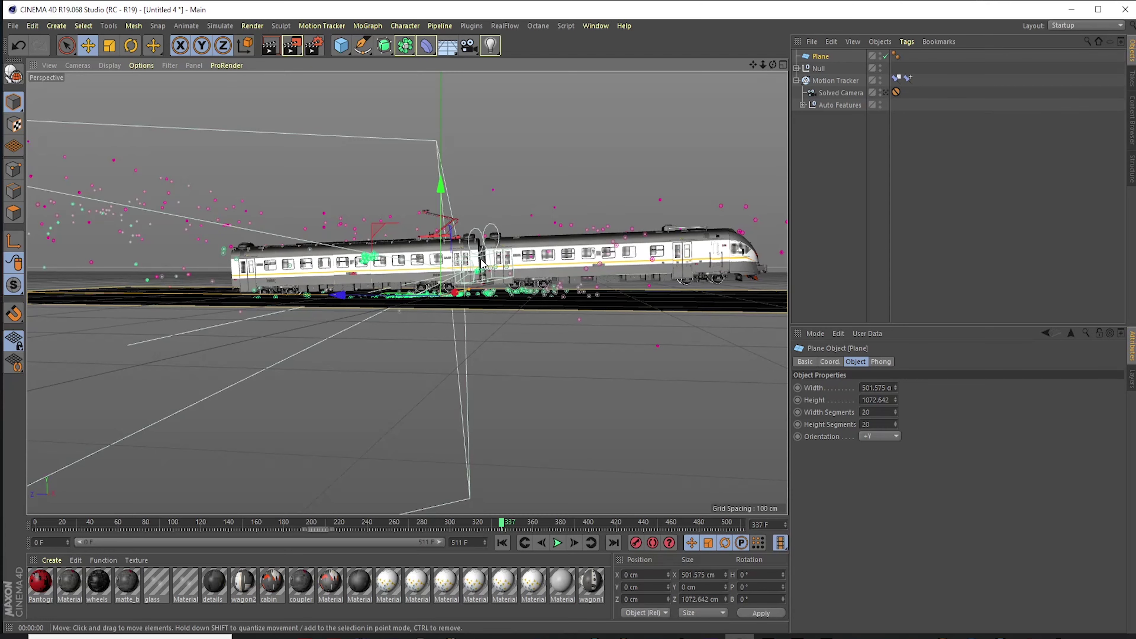
key(r)
drag(482, 263, 493, 269)
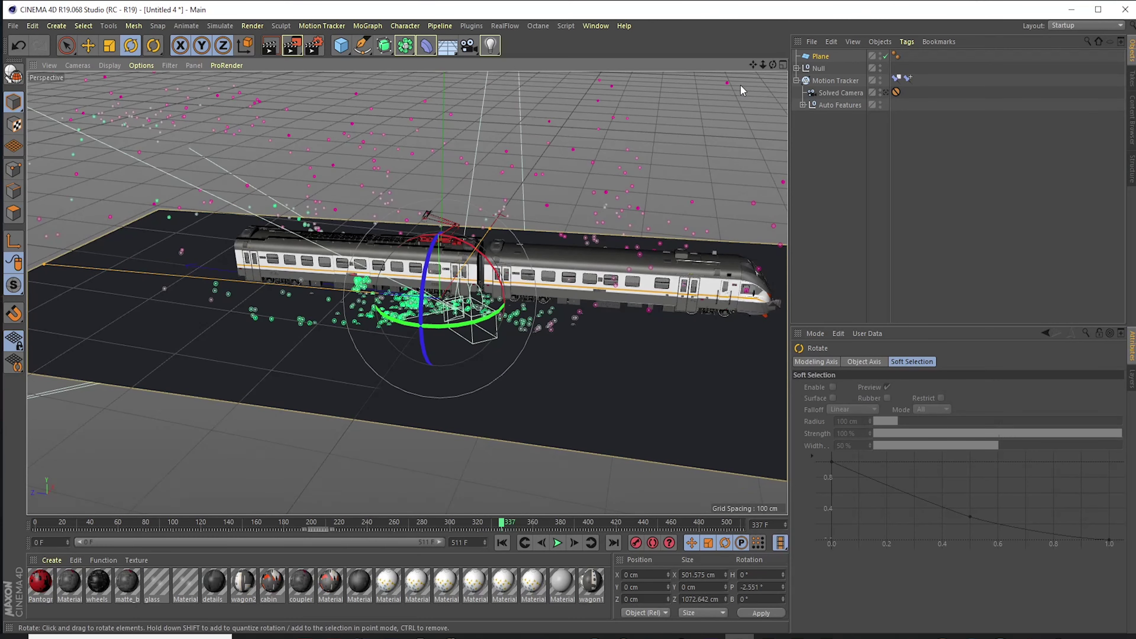
drag(762, 65, 656, 204)
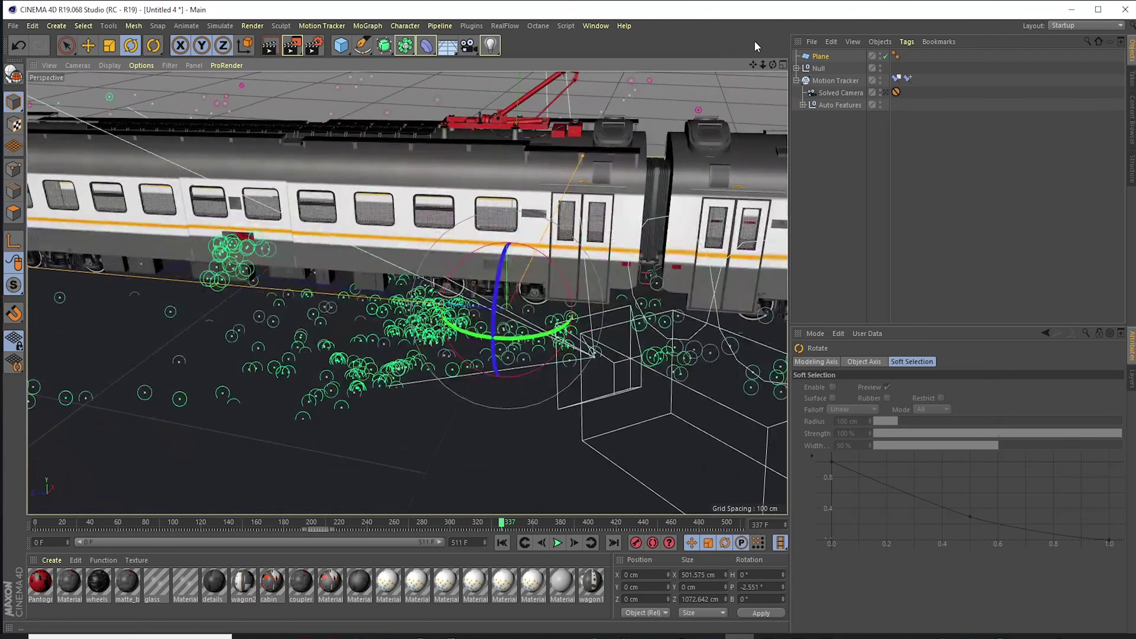
Raise the ground plane under the train to about Y 4 cm and adjust its pitch to about -1.9°
drag(773, 65, 727, 39)
key(e)
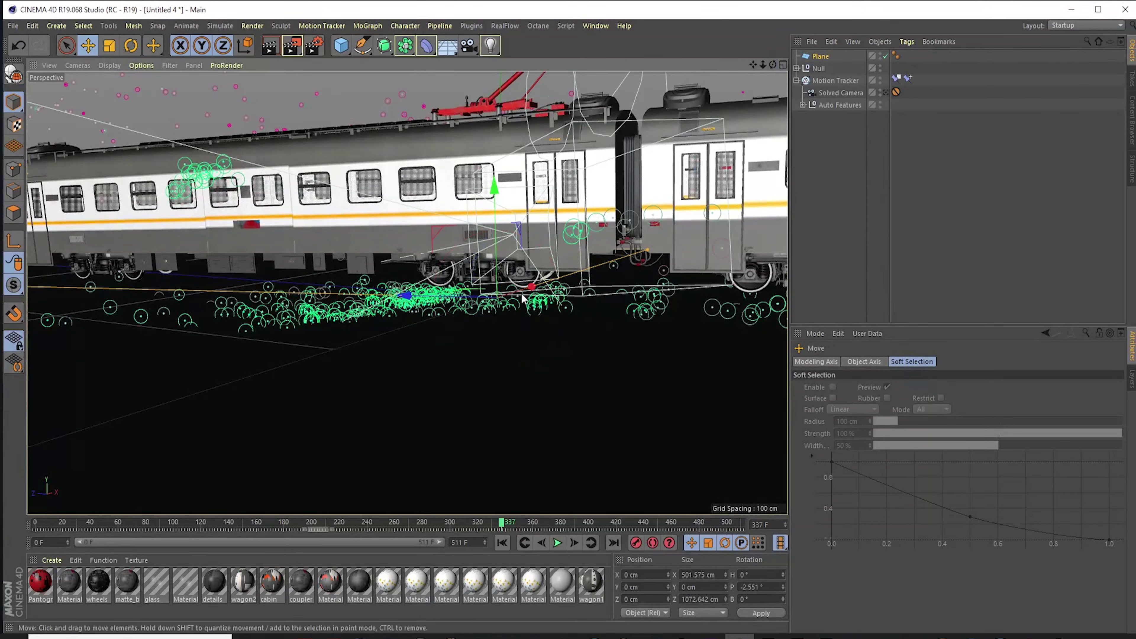
drag(499, 244, 498, 221)
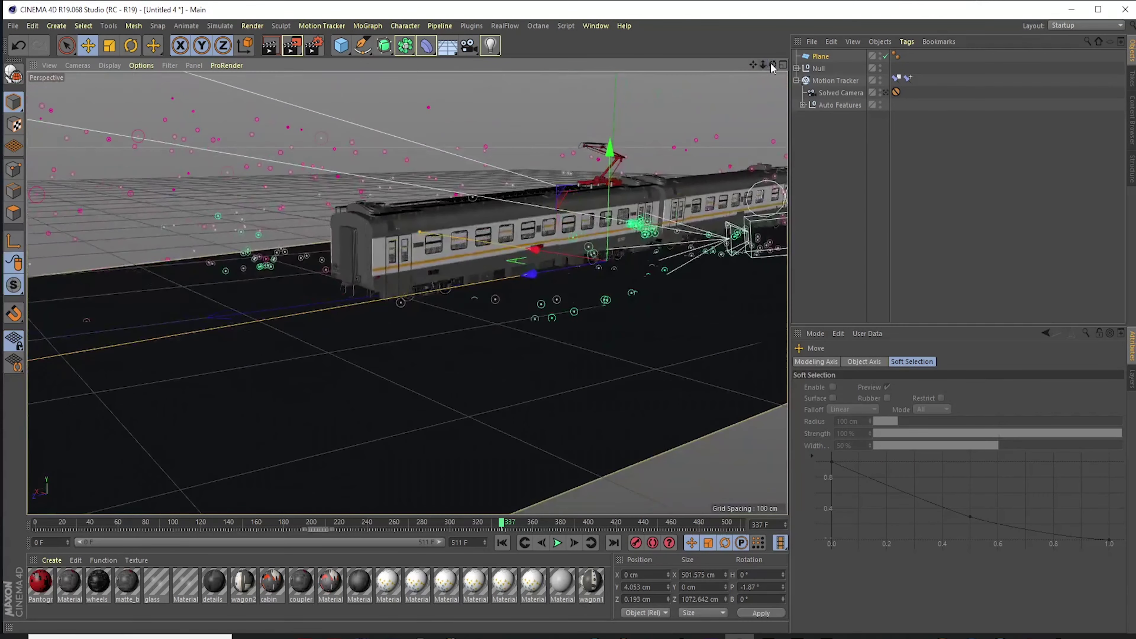
drag(774, 67, 744, 65)
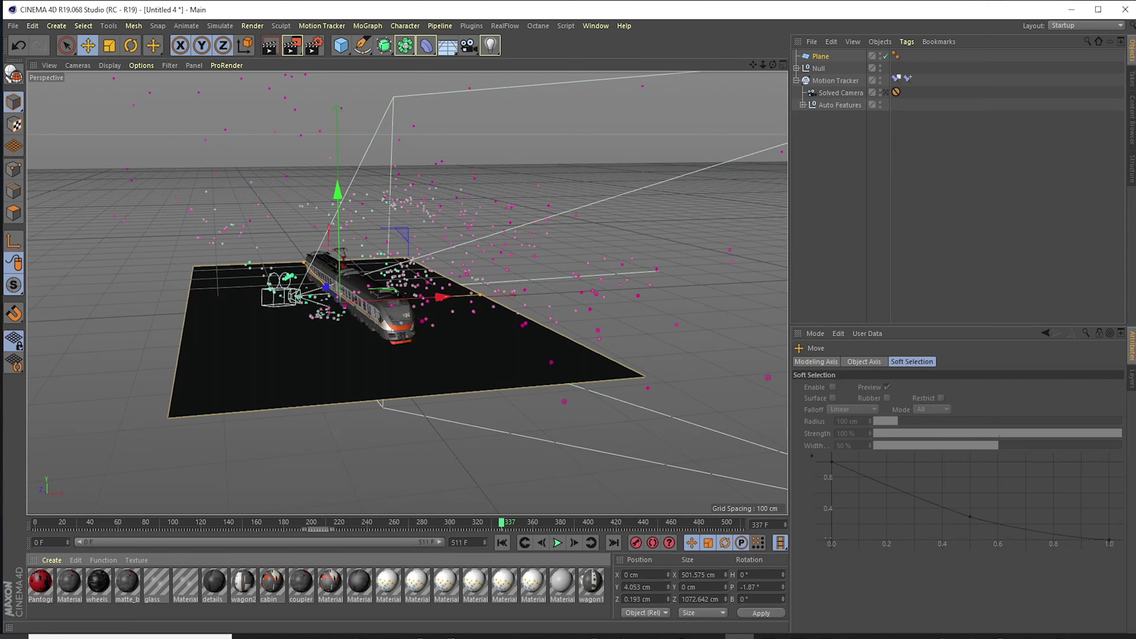
Create a new material with the footage VID_20211009_145552271.mp4 as its colour texture, without copying the file to the project location
click(53, 565)
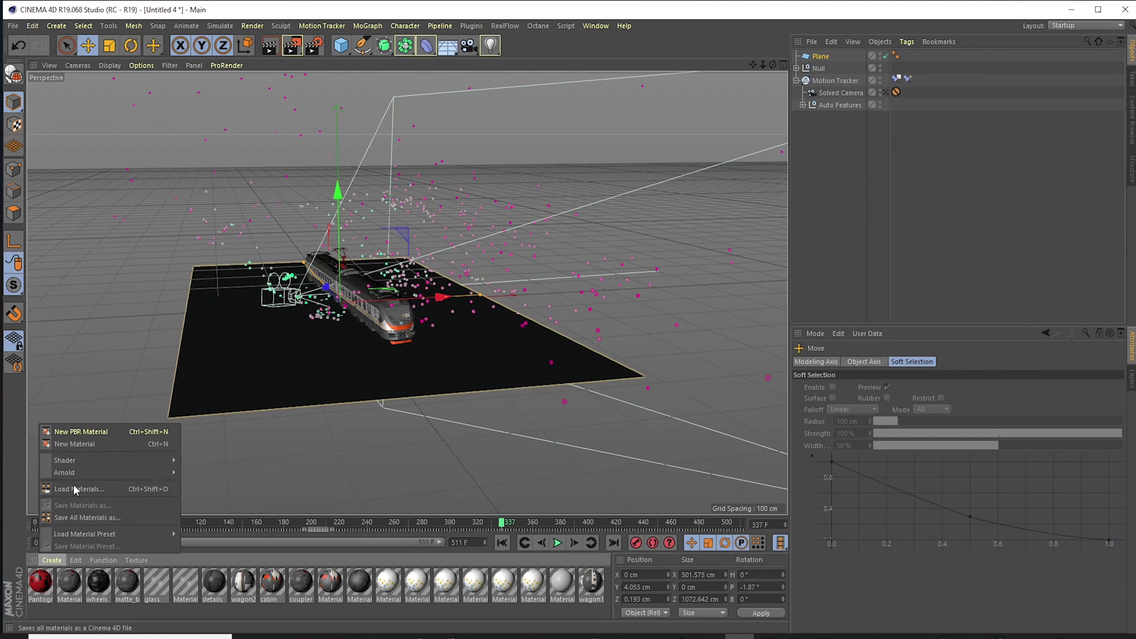
click(70, 443)
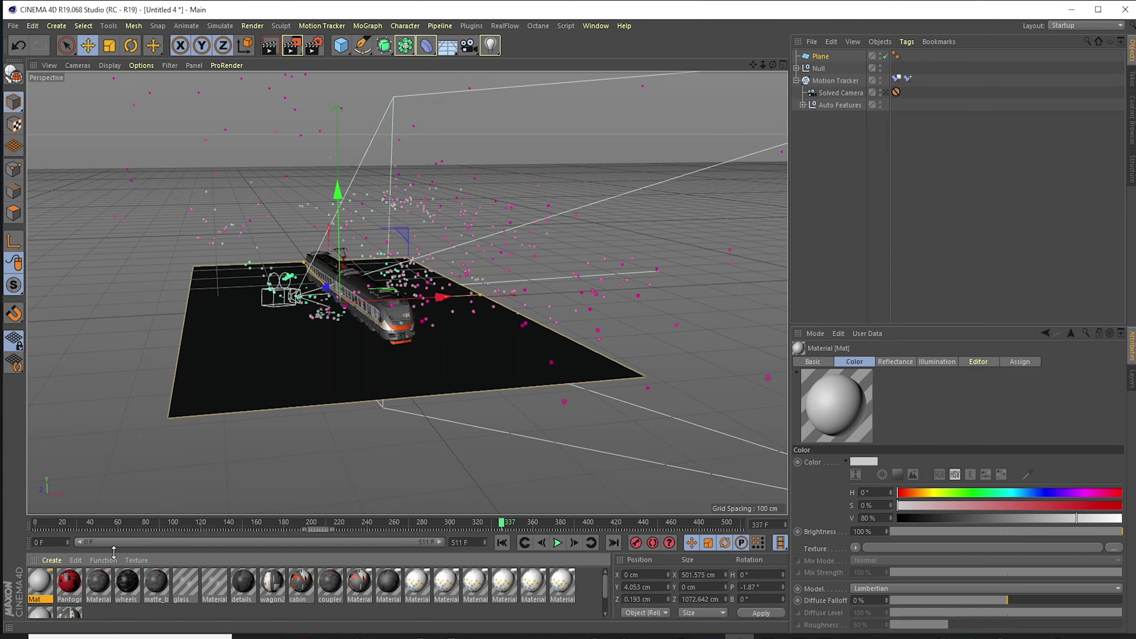
double_click(41, 584)
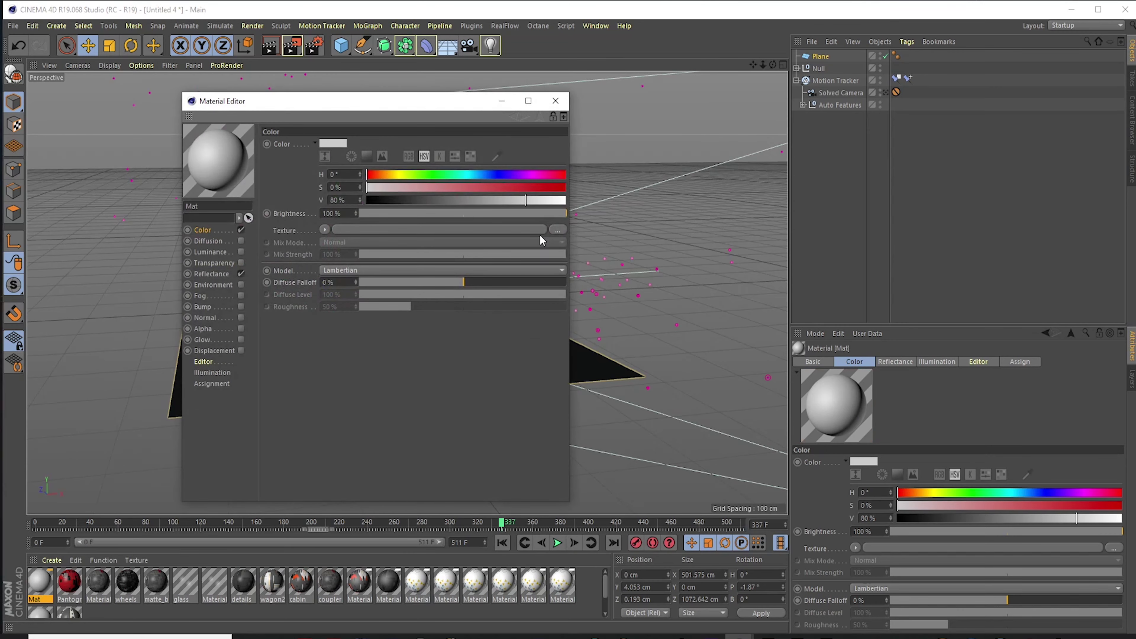
click(556, 229)
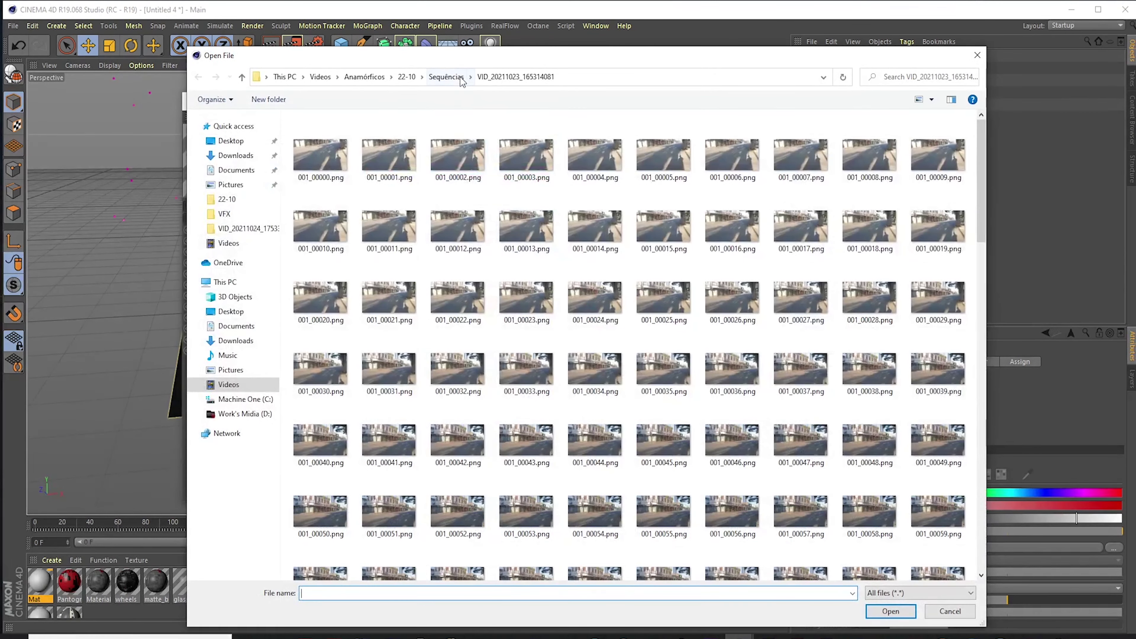
click(322, 78)
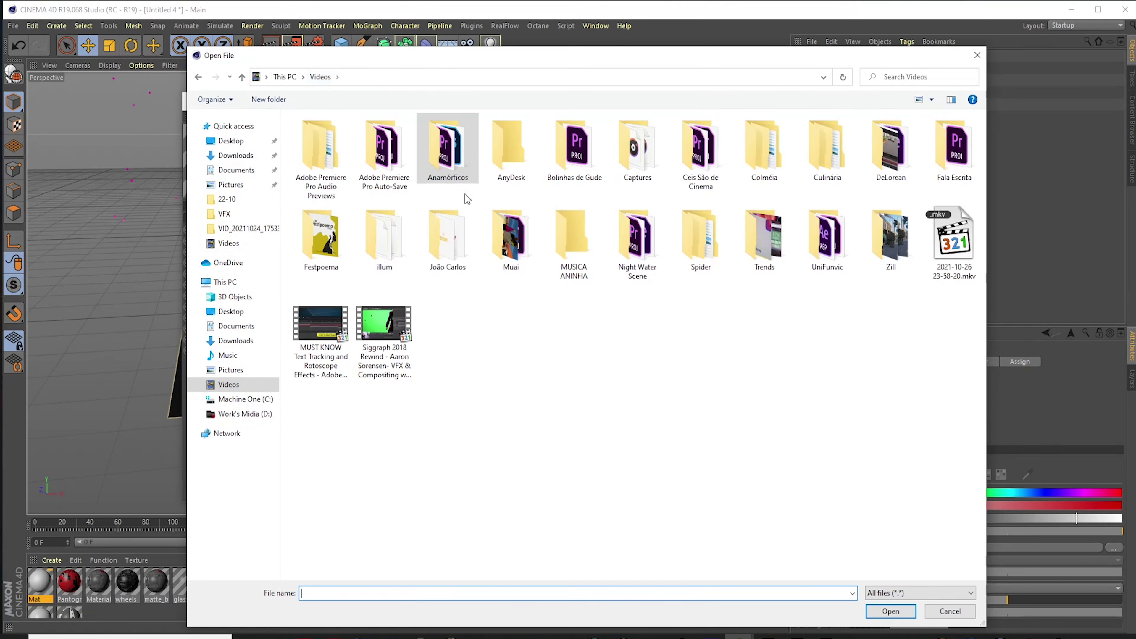
double_click(459, 175)
double_click(577, 411)
double_click(577, 411)
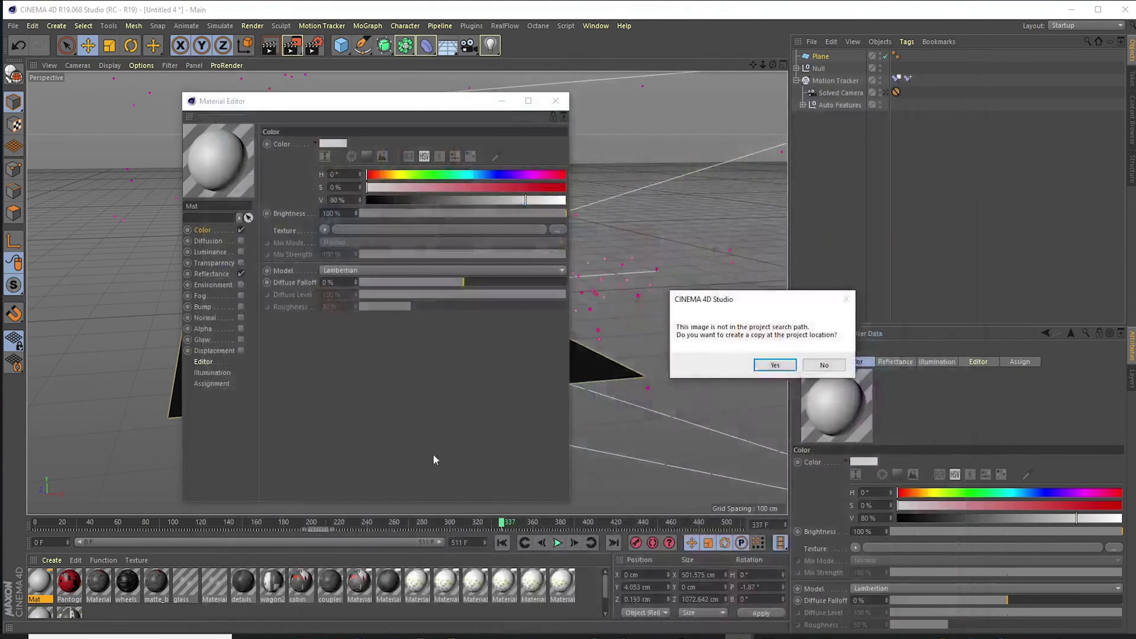
click(825, 368)
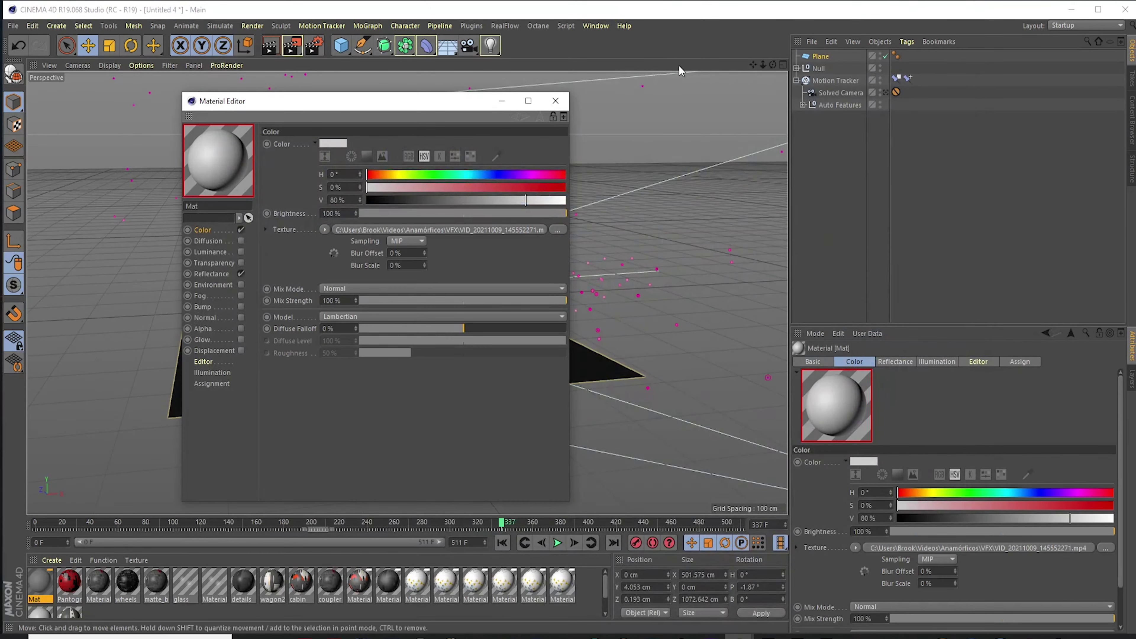
Add a Background object, assign the footage material to it, and close the material editor
click(449, 45)
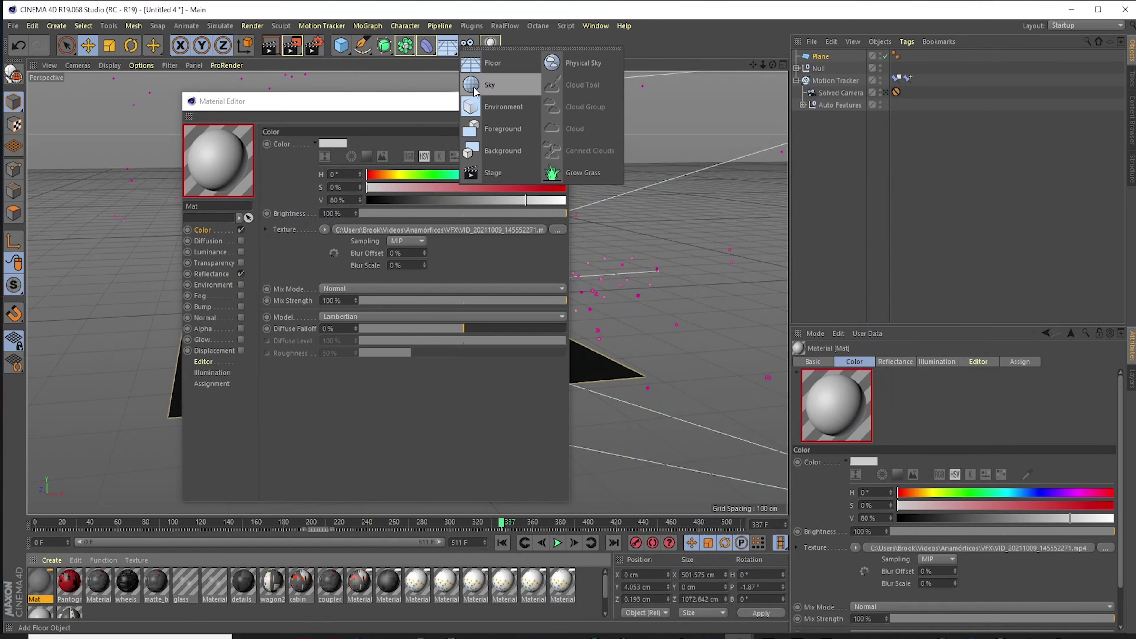
click(506, 147)
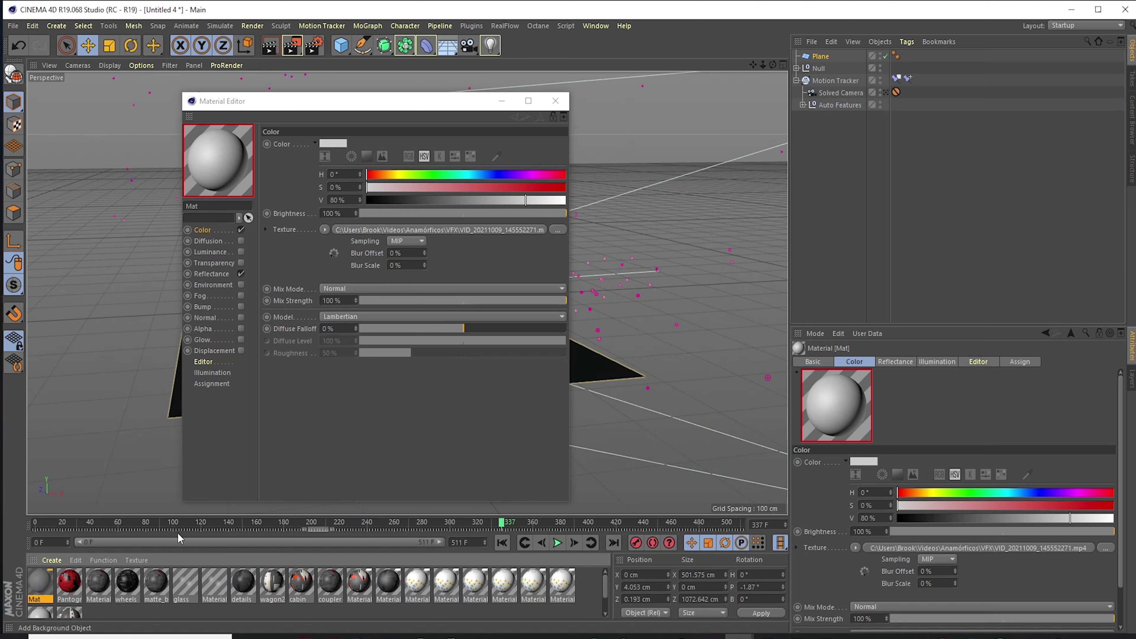
click(40, 585)
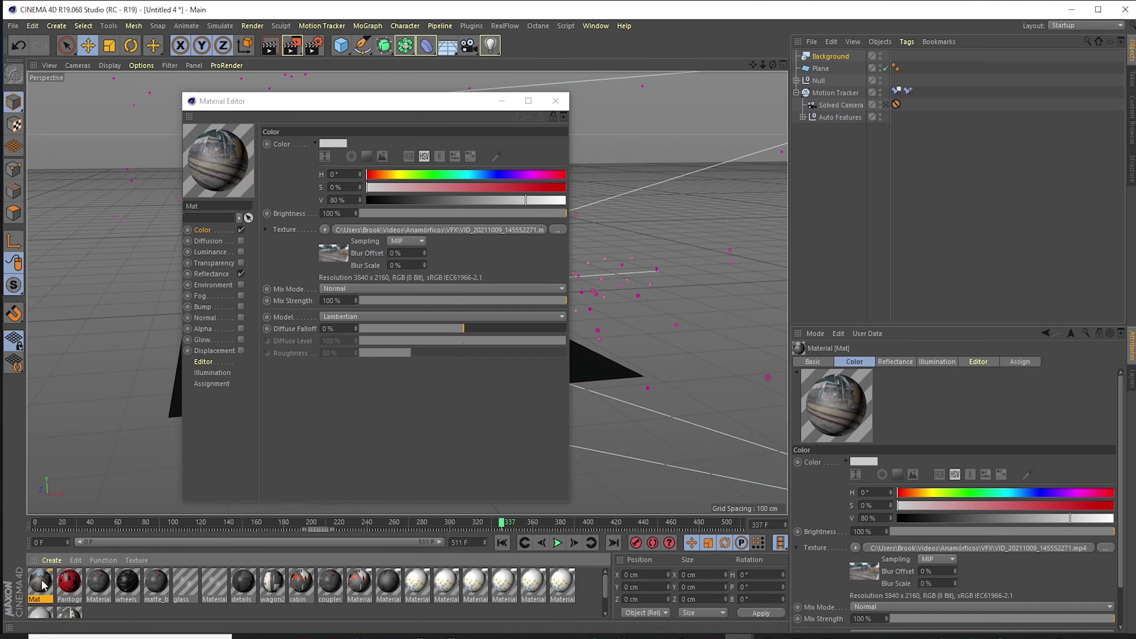
drag(39, 584, 837, 60)
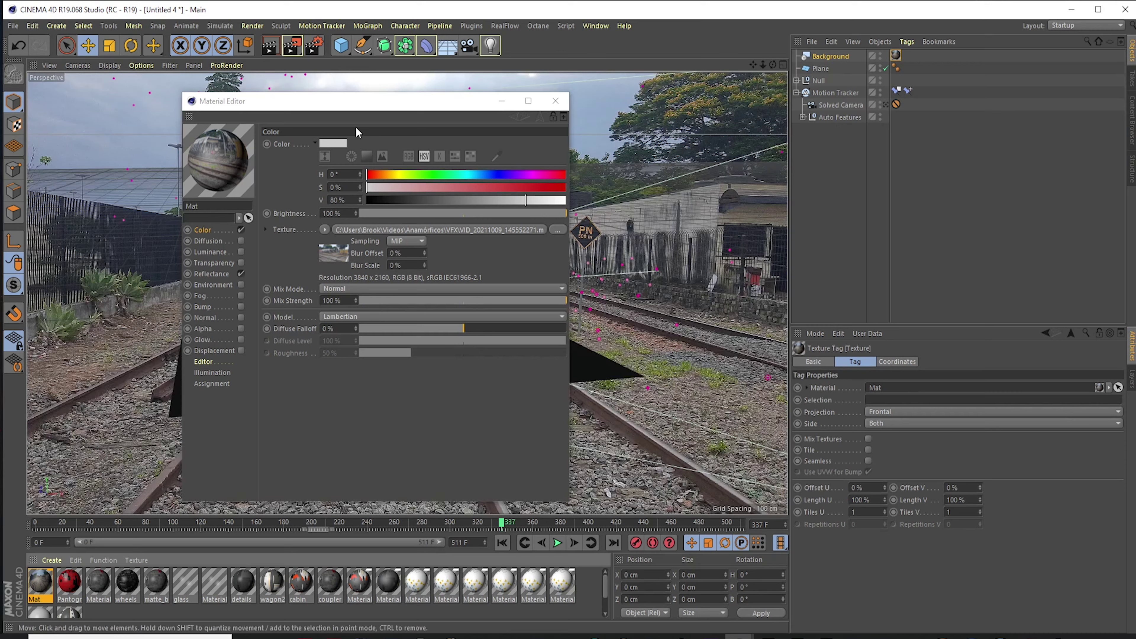
click(556, 100)
Apply the footage material to the ground plane and set its texture projection to Frontal
drag(40, 583, 299, 345)
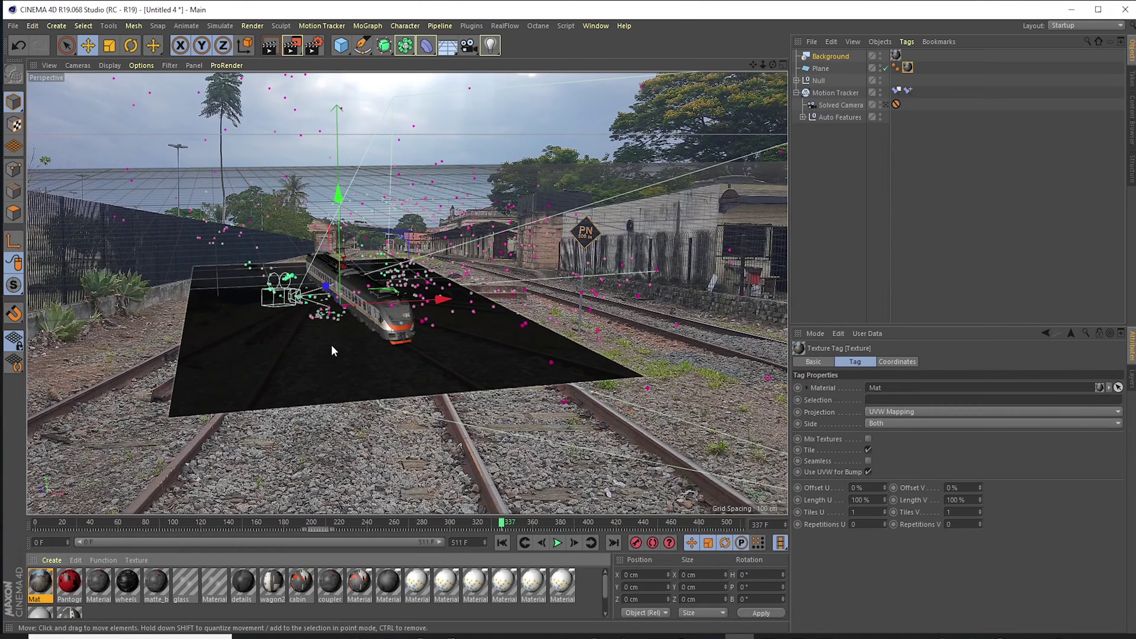
click(820, 69)
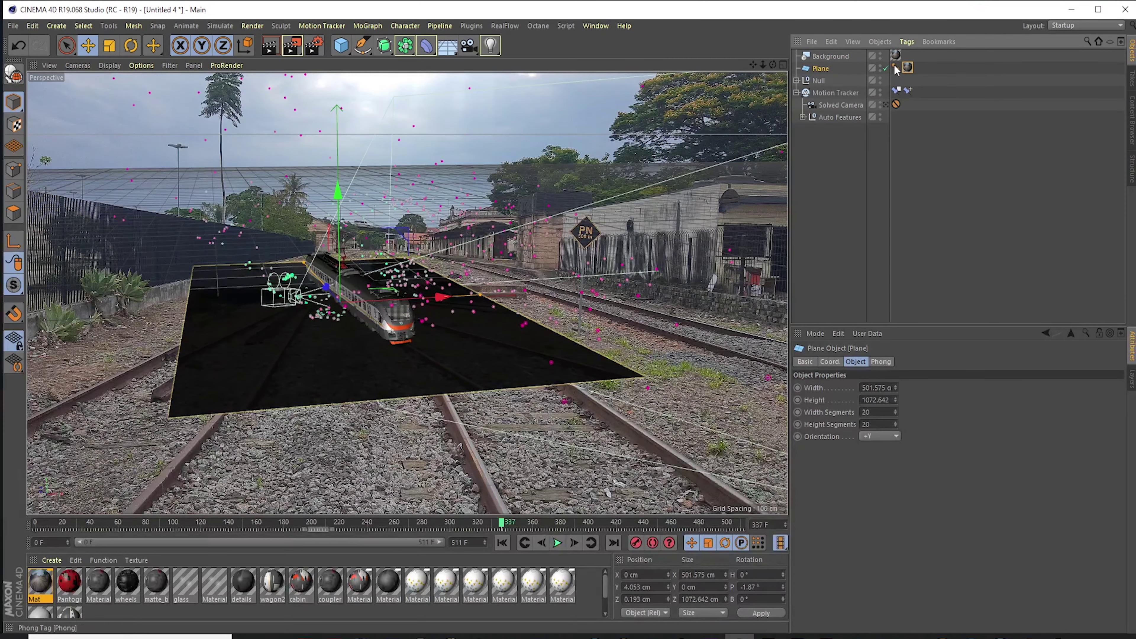
click(908, 67)
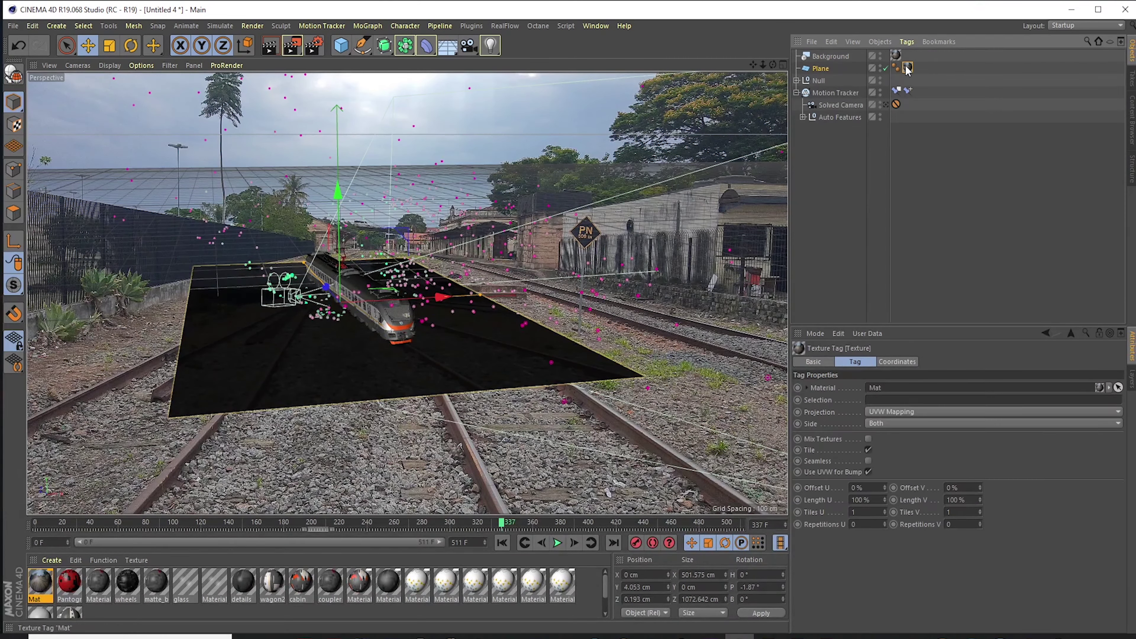
click(907, 412)
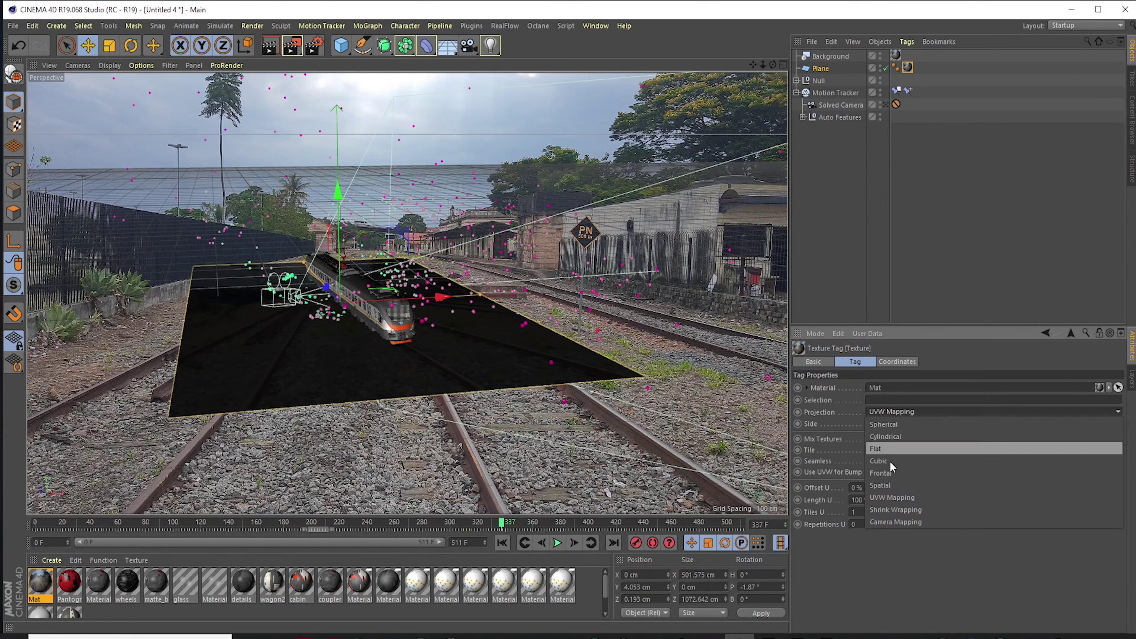
click(889, 474)
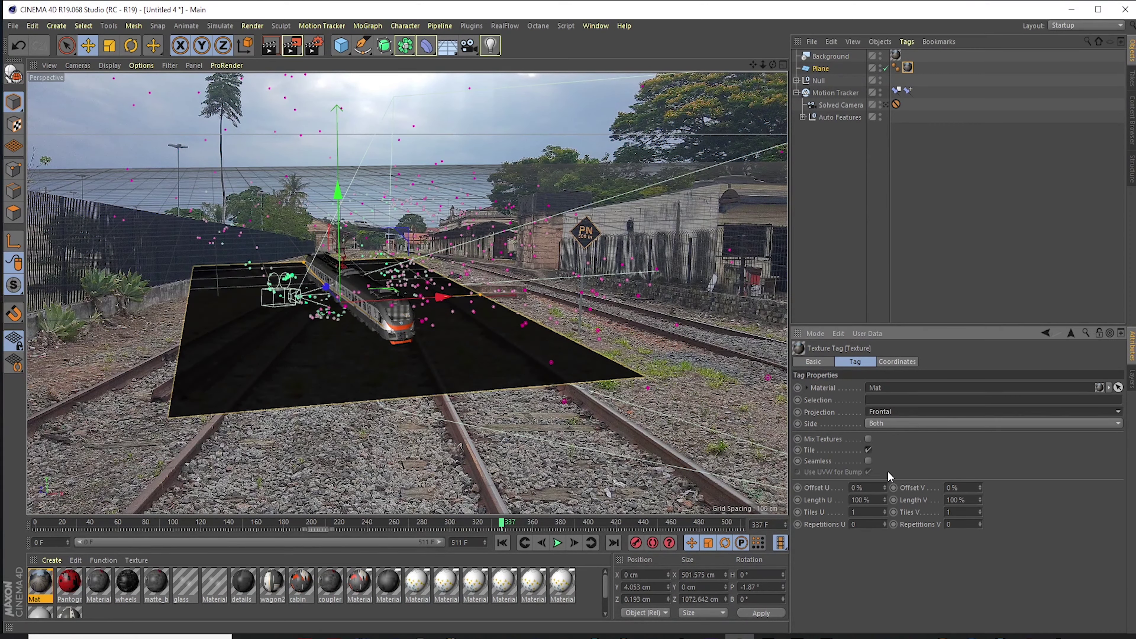
Add a Compositing tag to the ground plane and enable Compositing Background
right_click(825, 70)
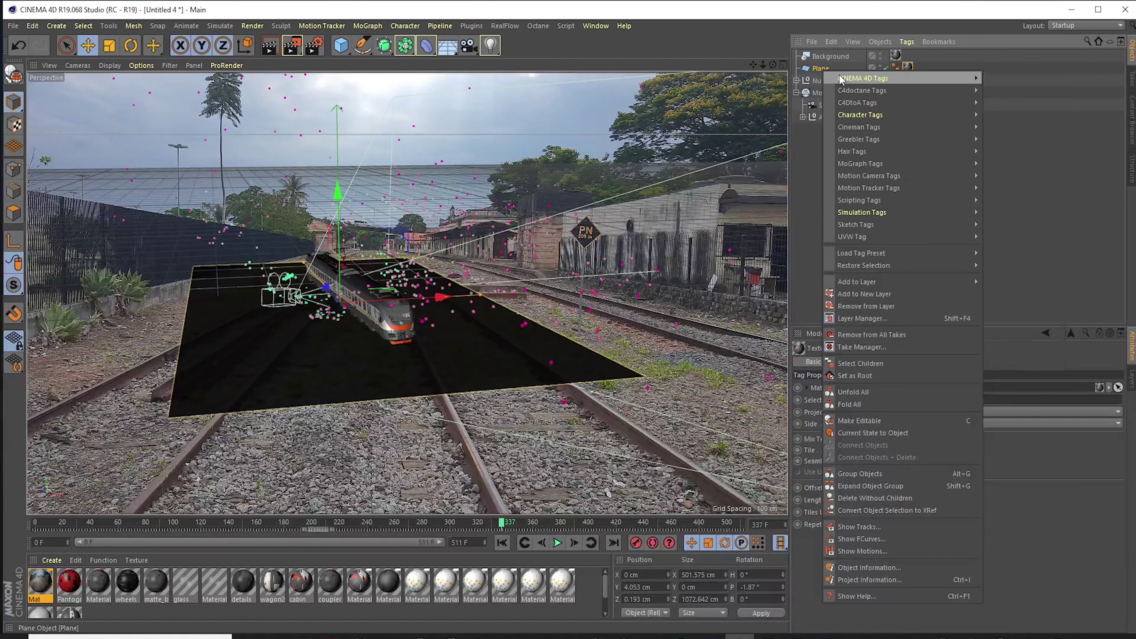
mouse_move(842, 79)
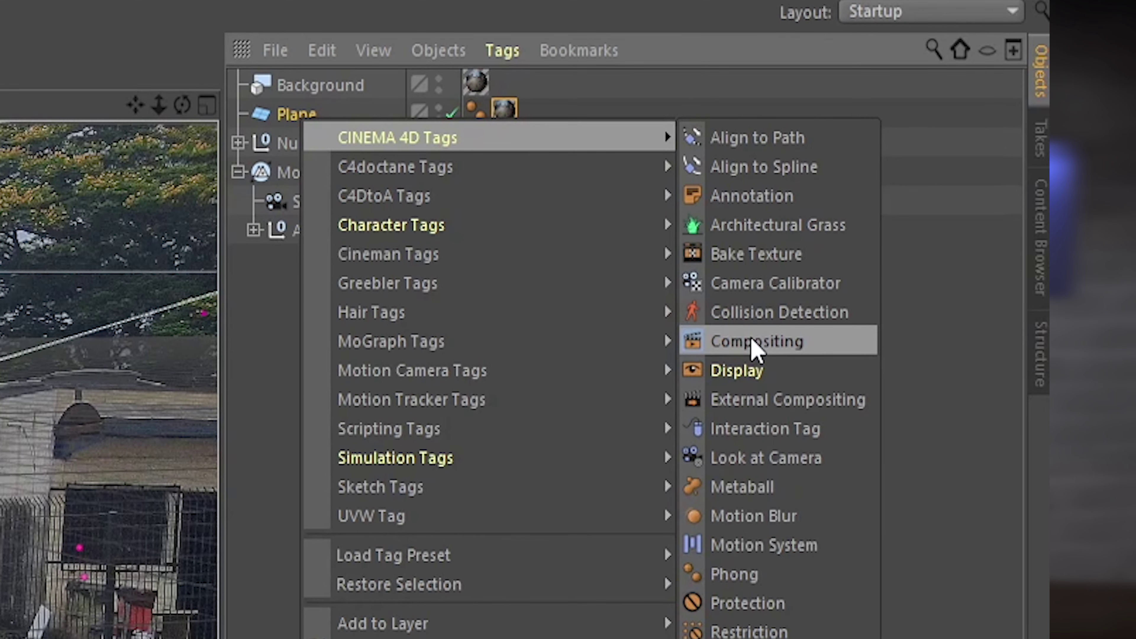
click(752, 342)
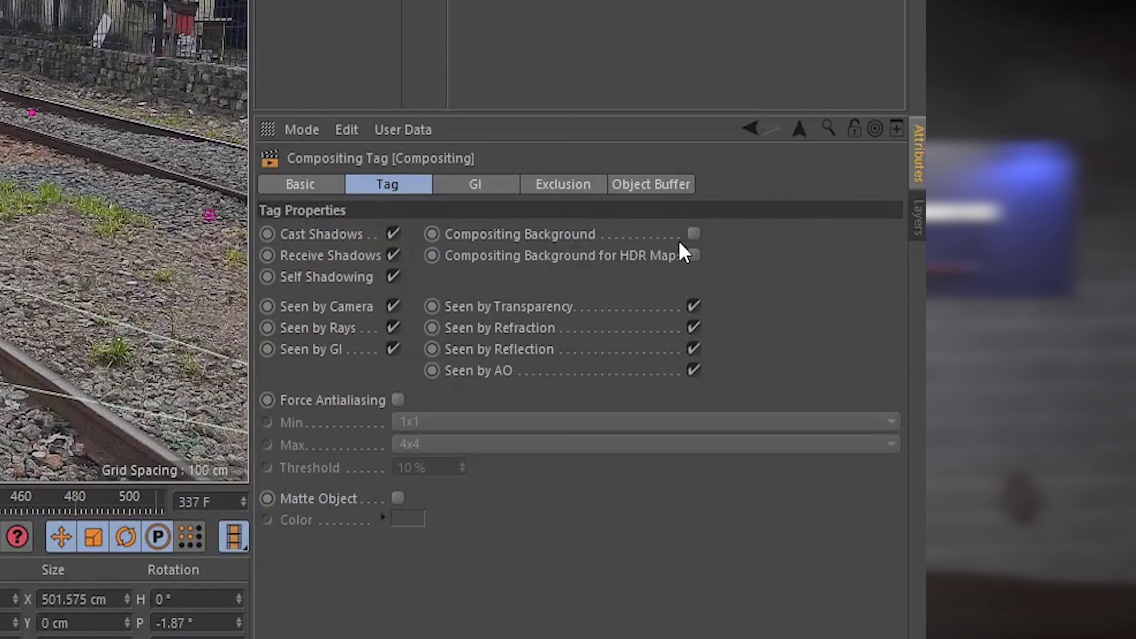
click(693, 234)
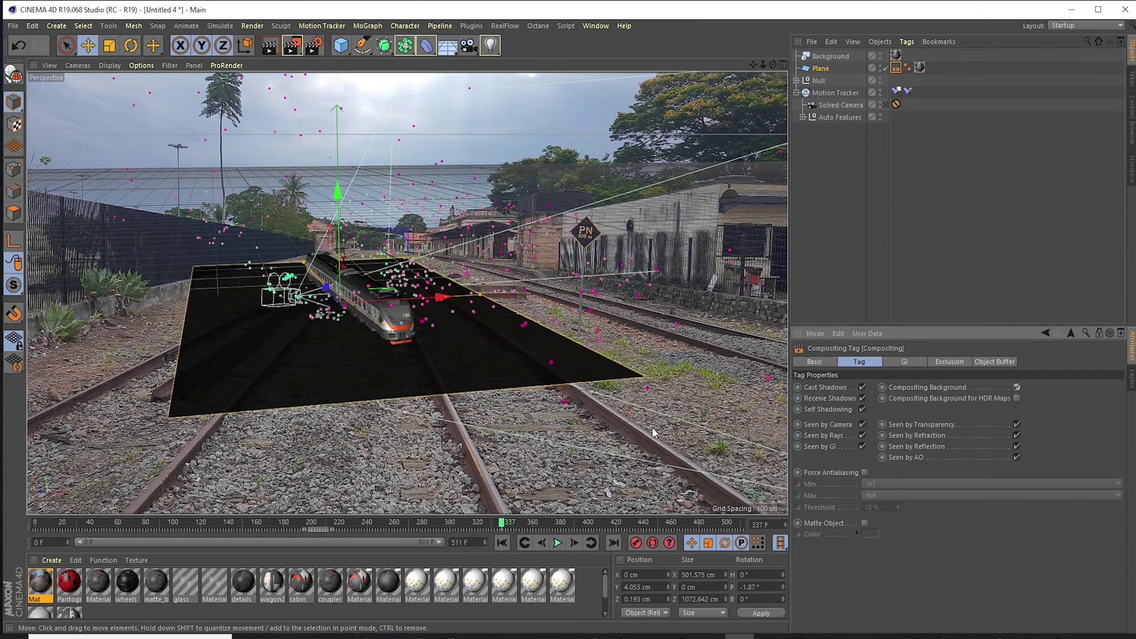
Look through the solved camera, scrub to frame 264, and preview-render the train over the footage
click(885, 104)
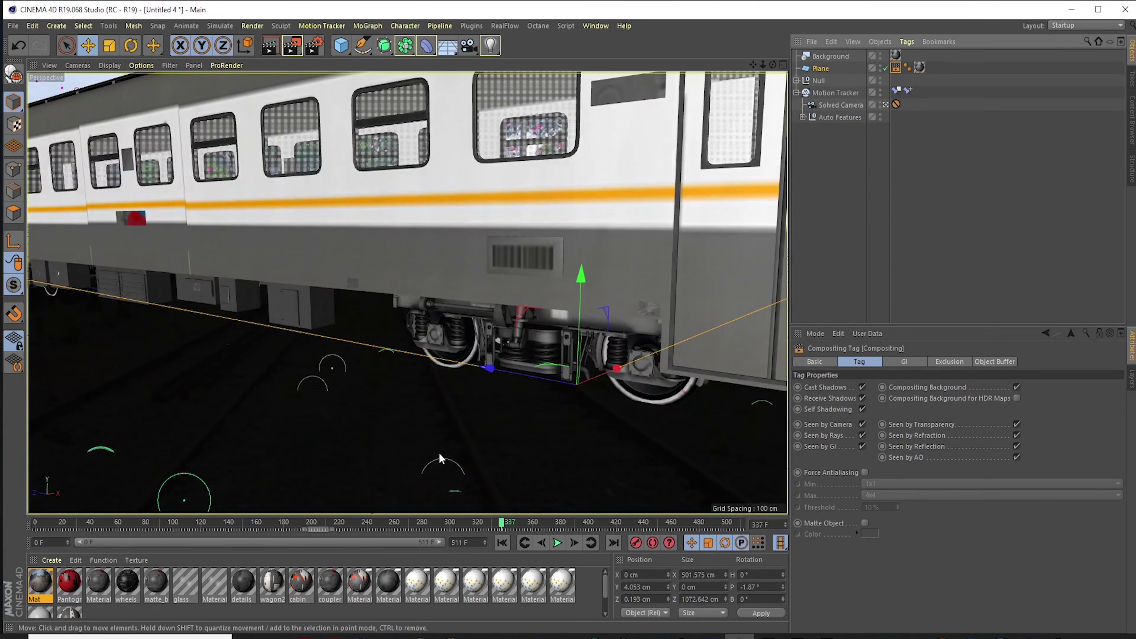
click(62, 524)
drag(64, 528, 401, 516)
click(275, 49)
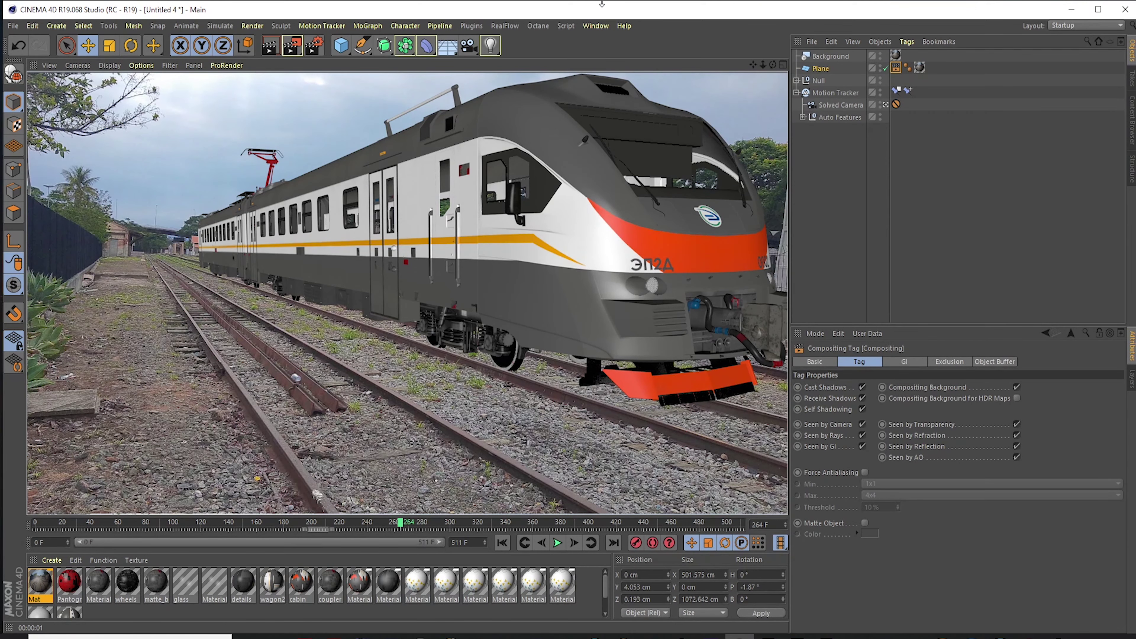
Leave the solved camera view and frame the train, camera and ground plane from the front
click(885, 105)
drag(773, 66, 917, 60)
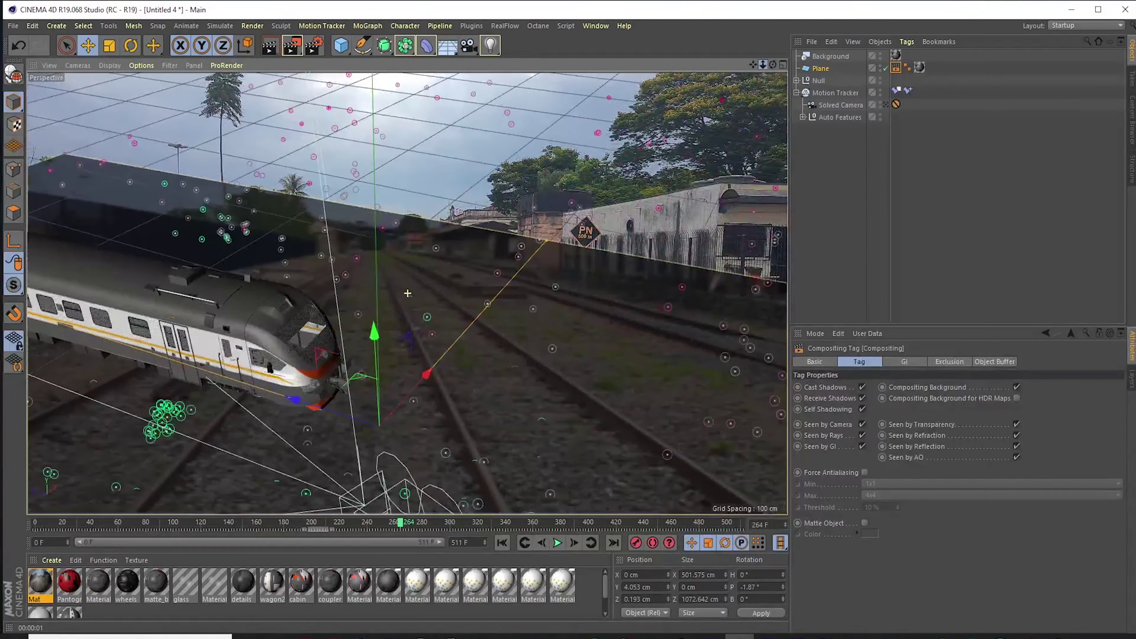
drag(754, 64, 1069, 13)
drag(773, 65, 631, 38)
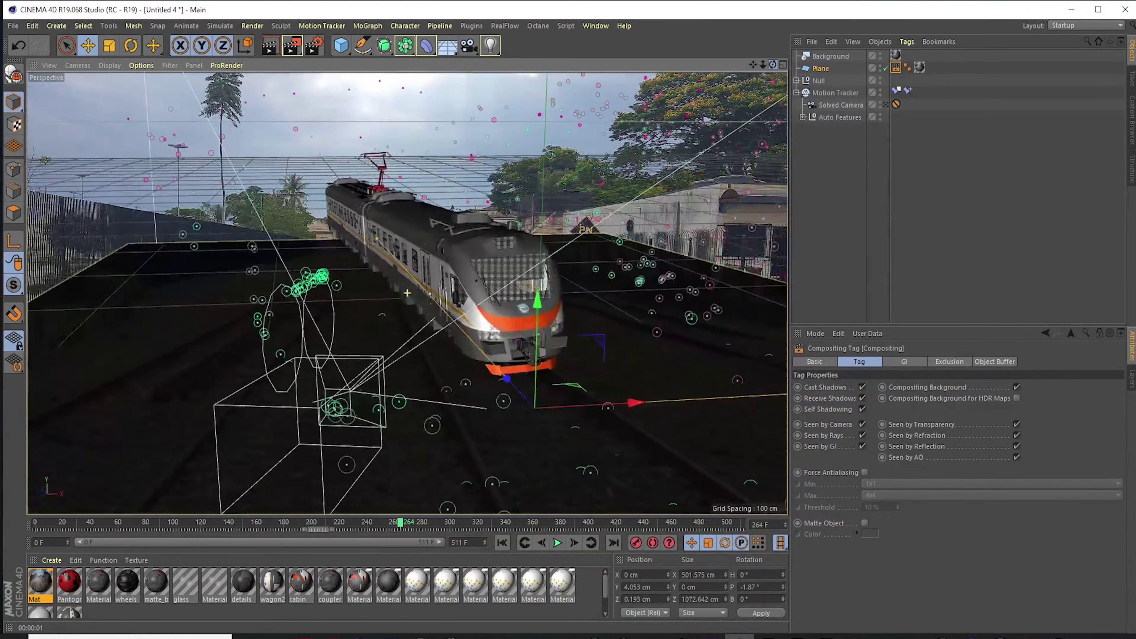